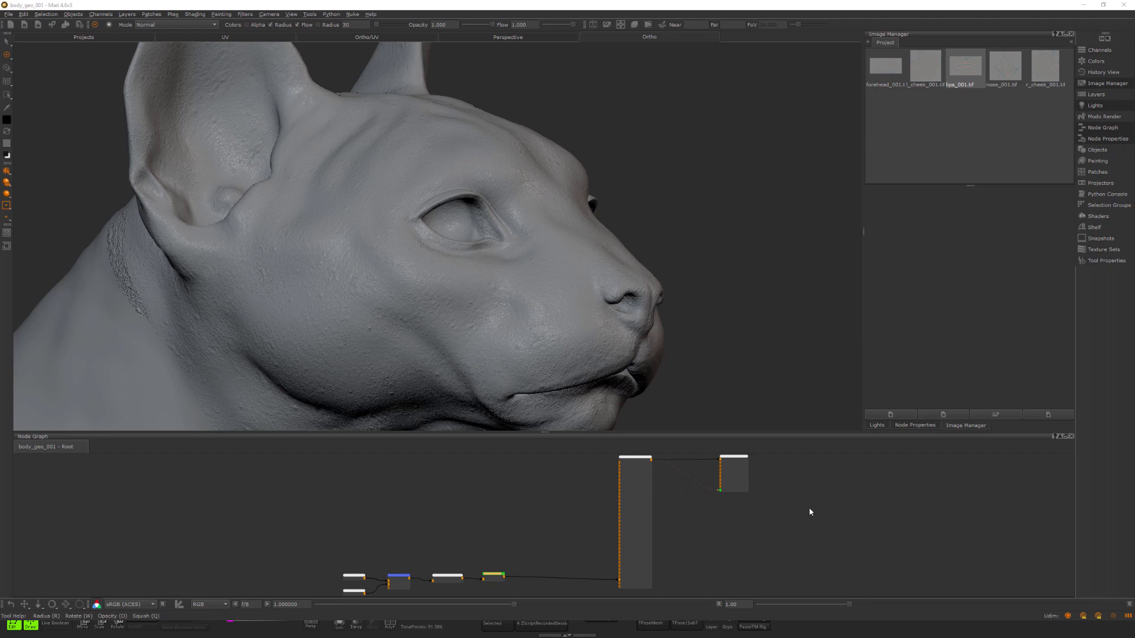
- Maximise the 3D viewport and examine the skin detail on the cat's head, ears and forehead from the side and front
middle_drag(810, 512, 780, 515)
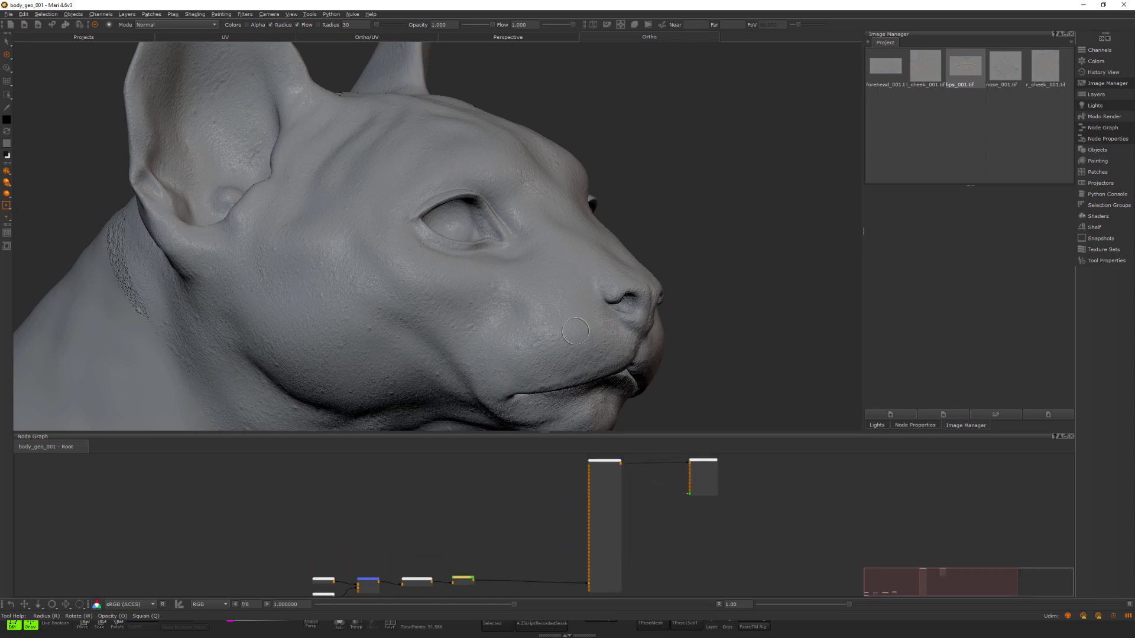
key(space)
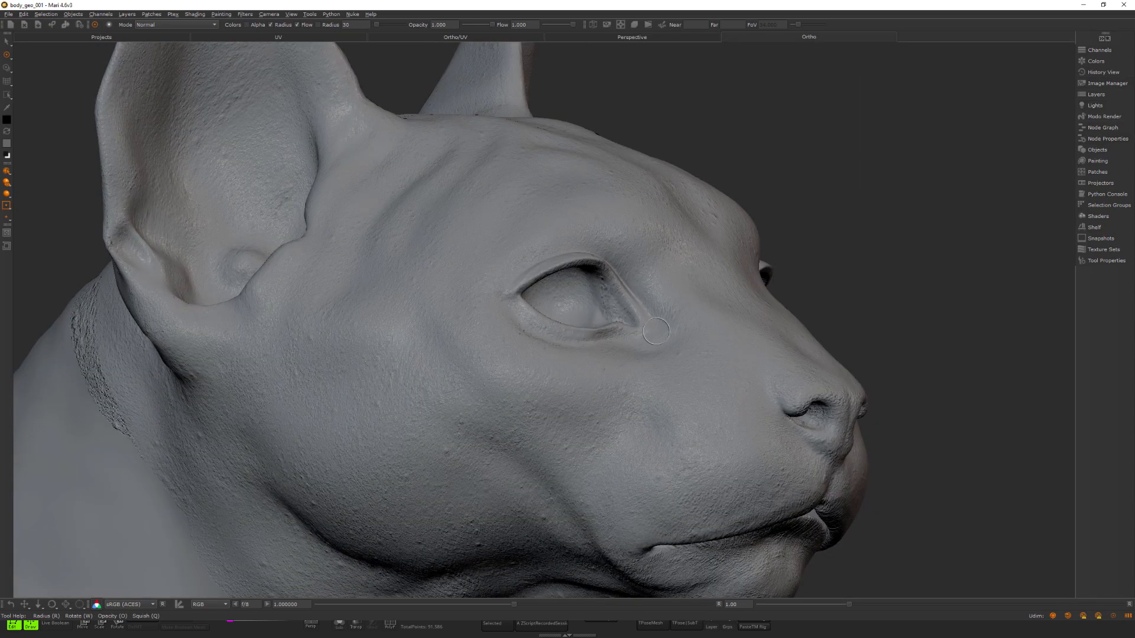
mouse_move(779, 341)
alt+right_down()
mouse_move(722, 332)
mouse_move(770, 342)
alt+right_up()
alt+right_drag(549, 355, 659, 377)
alt+drag(659, 378, 859, 381)
alt+middle_drag(491, 314, 551, 486)
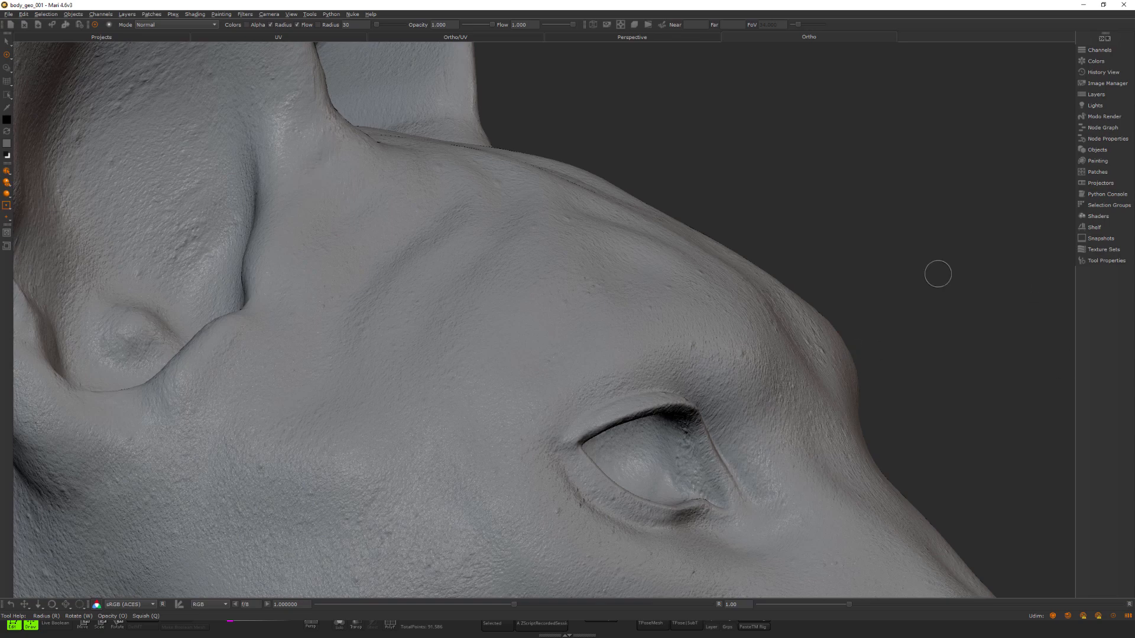
alt+right_drag(826, 322, 739, 325)
mouse_move(768, 293)
alt+middle_down()
mouse_move(765, 250)
mouse_move(769, 261)
alt+middle_up()
mouse_move(663, 251)
alt+right_down()
mouse_move(732, 294)
mouse_move(756, 284)
alt+right_up()
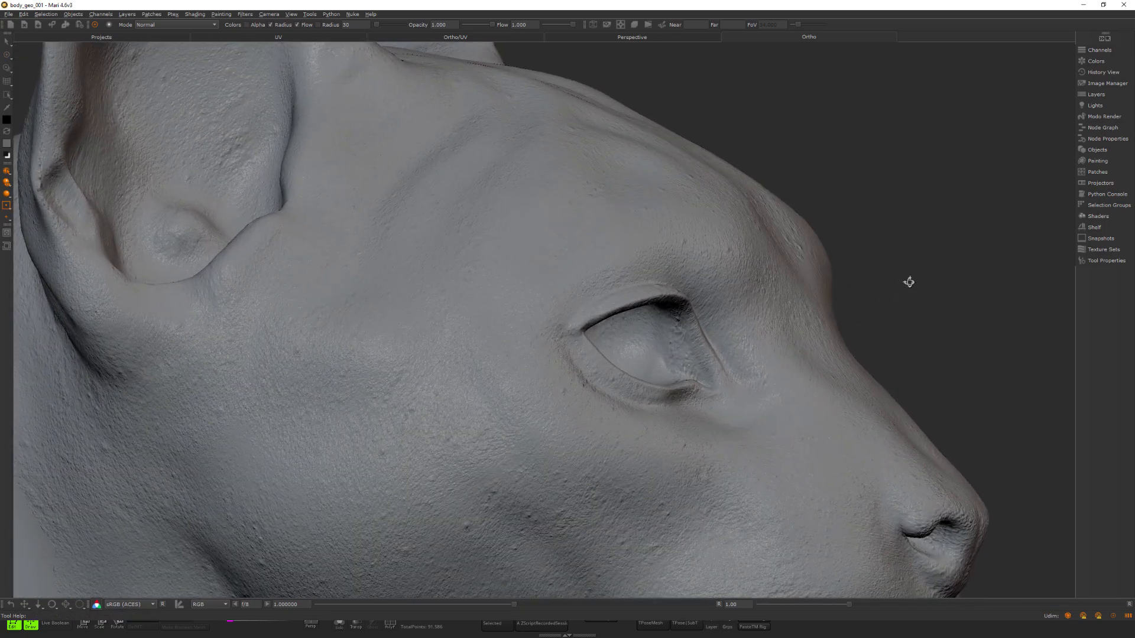
alt+drag(907, 281, 858, 242)
alt+middle_drag(859, 242, 624, 342)
alt+middle_drag(617, 293, 662, 220)
alt+right_drag(757, 260, 677, 290)
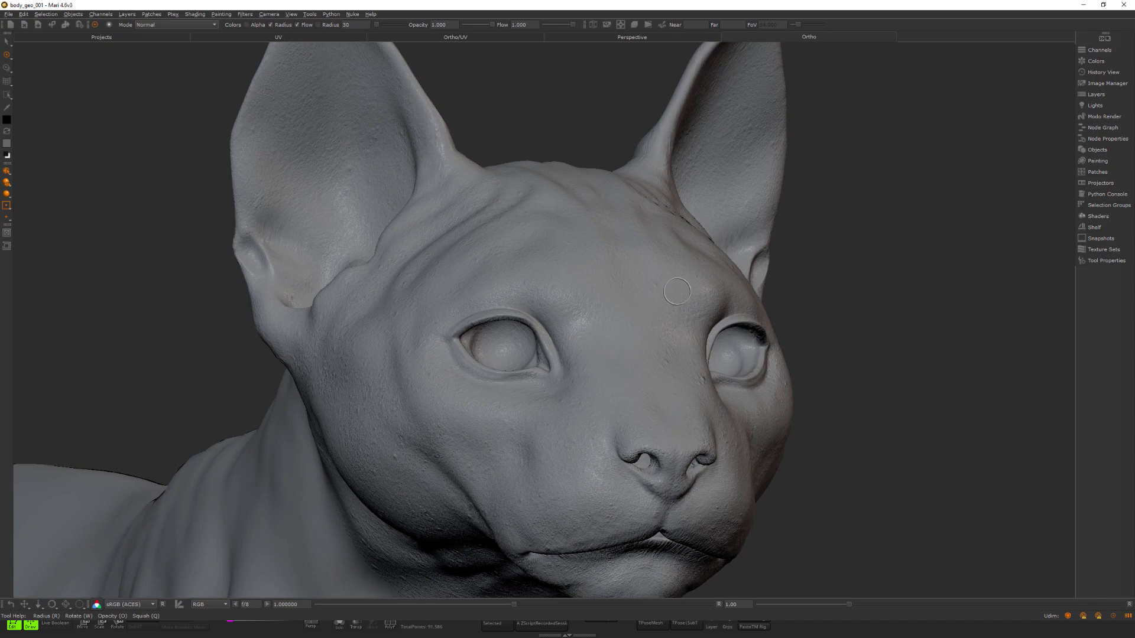
alt+middle_drag(731, 426, 712, 413)
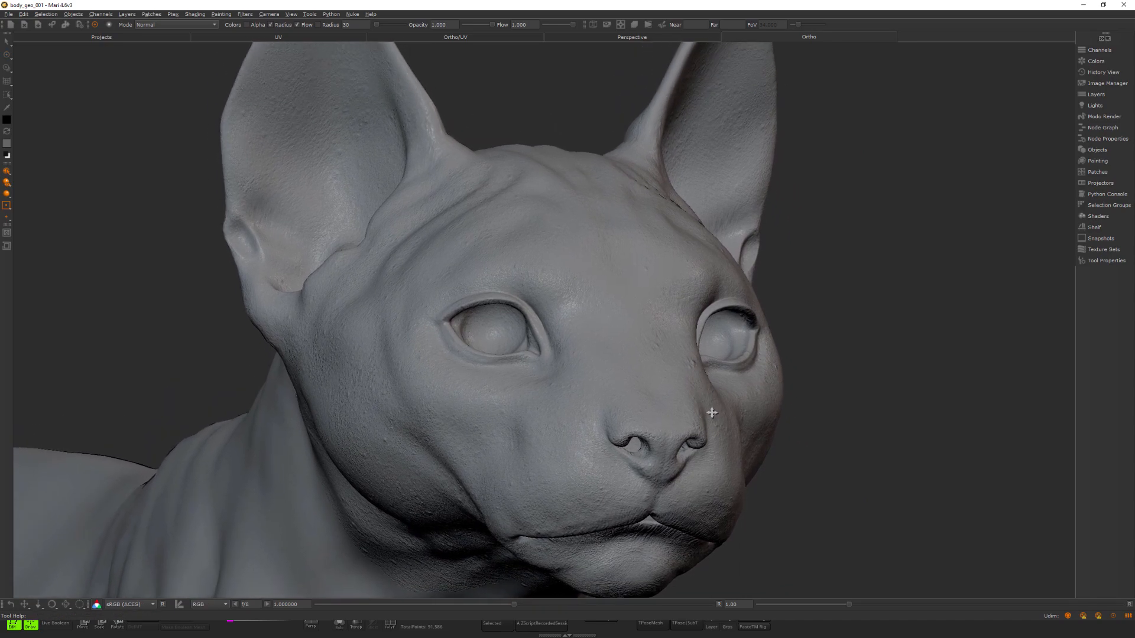
alt+right_drag(718, 413, 777, 413)
alt+drag(637, 339, 725, 344)
mouse_move(684, 302)
alt+middle_down()
mouse_move(704, 309)
mouse_move(697, 237)
mouse_move(684, 241)
alt+middle_up()
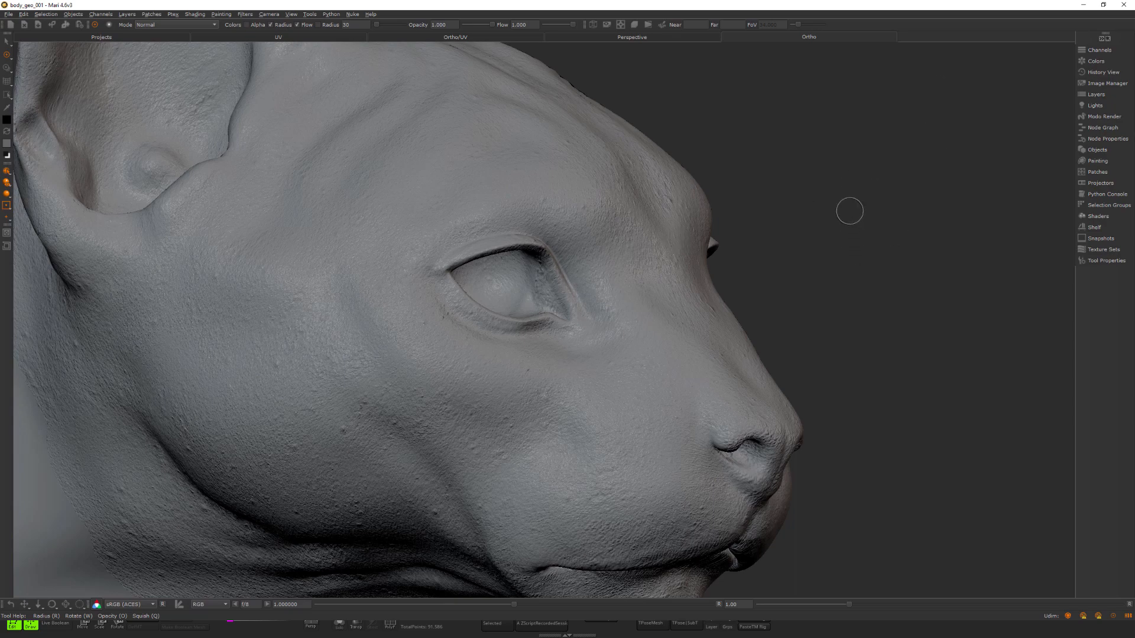
- Inspect the skin detail up close around the eyes, cheek, nose and mouth
middle_drag(850, 210, 923, 255)
alt+right_drag(563, 300, 632, 300)
mouse_move(632, 300)
alt+mouse_down()
mouse_move(466, 301)
mouse_move(626, 304)
alt+mouse_up()
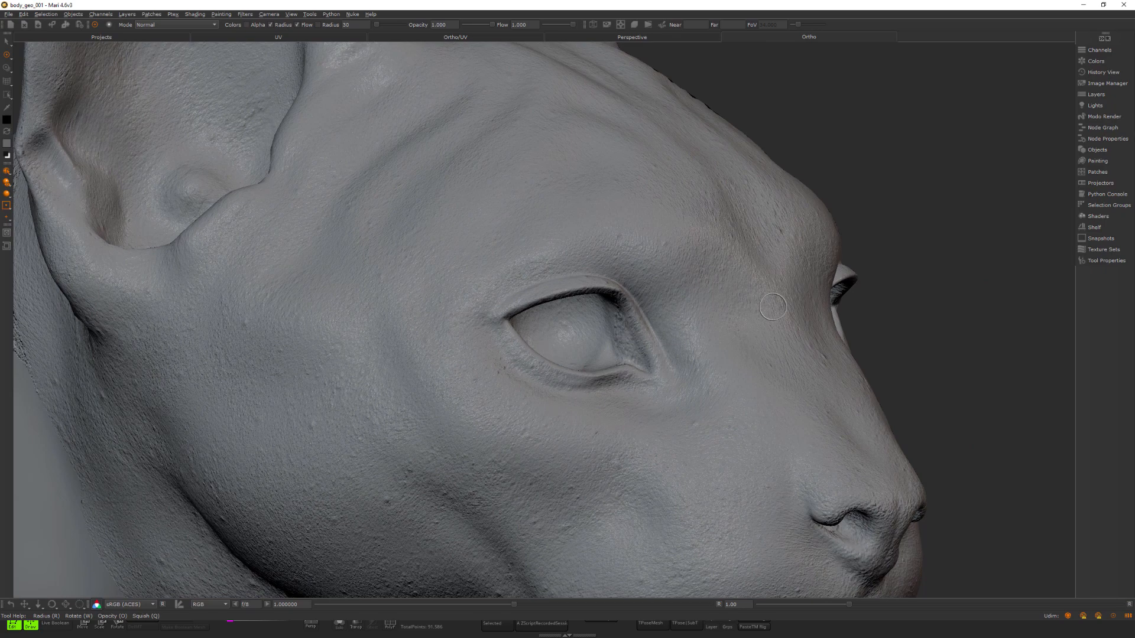
alt+middle_drag(662, 289, 683, 363)
key(p)
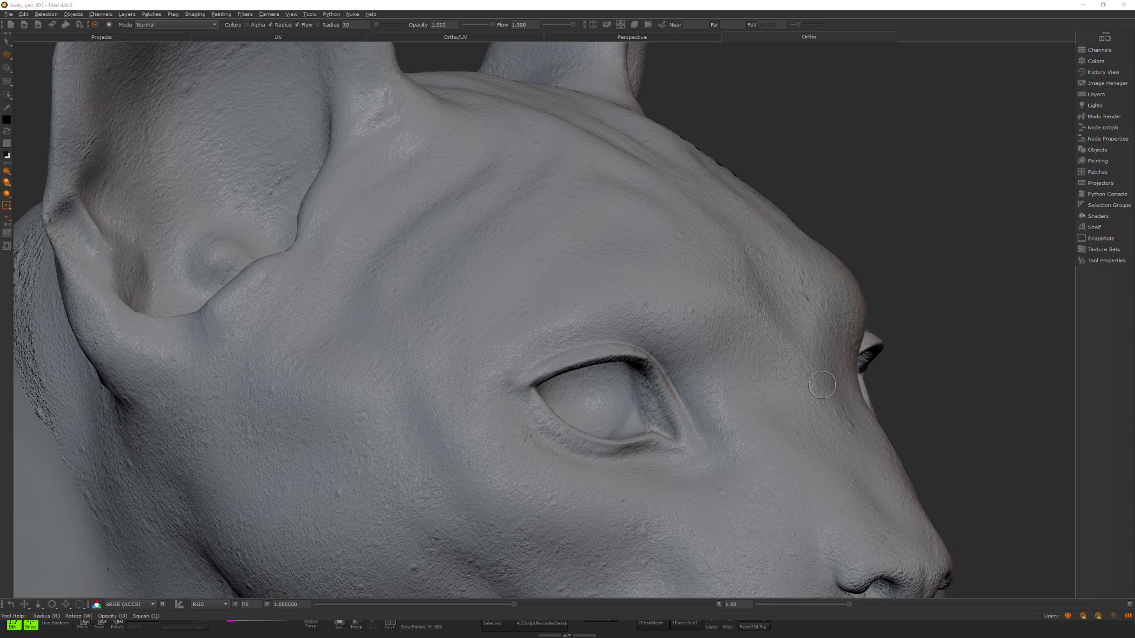
mouse_move(834, 402)
middle_down()
mouse_move(864, 284)
mouse_move(762, 213)
mouse_move(820, 460)
middle_up()
alt+right_drag(668, 408, 786, 402)
alt+middle_drag(787, 414, 798, 387)
alt+right_drag(823, 385, 707, 377)
alt+drag(707, 377, 656, 408)
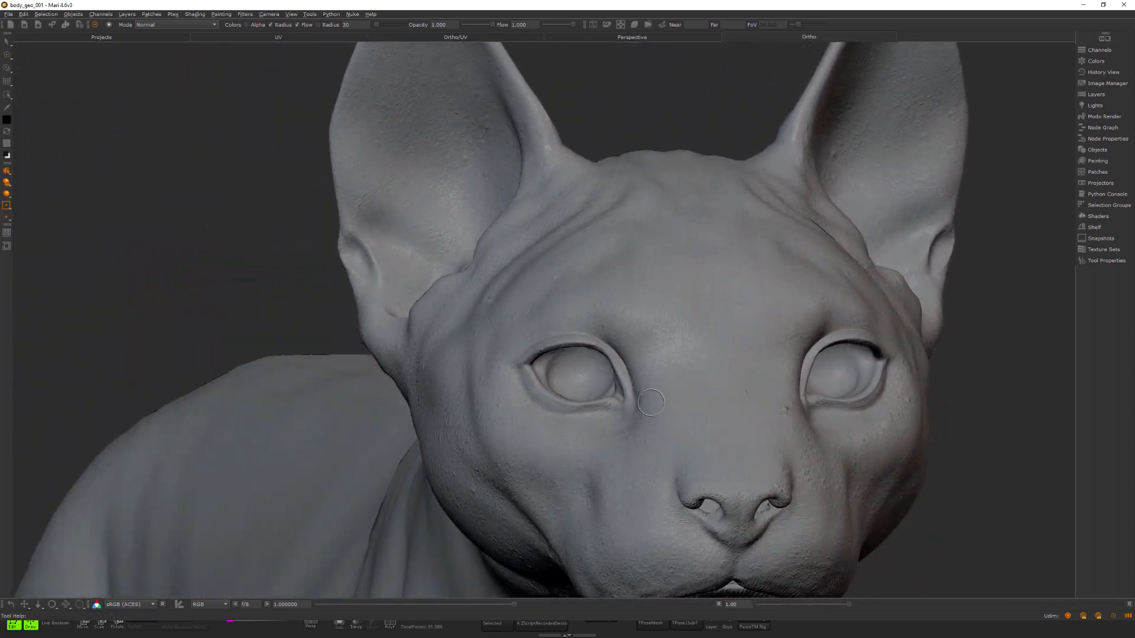
mouse_move(689, 385)
alt+right_down()
mouse_move(720, 392)
mouse_move(795, 374)
alt+right_up()
alt+middle_drag(795, 373, 709, 364)
alt+drag(710, 367, 753, 390)
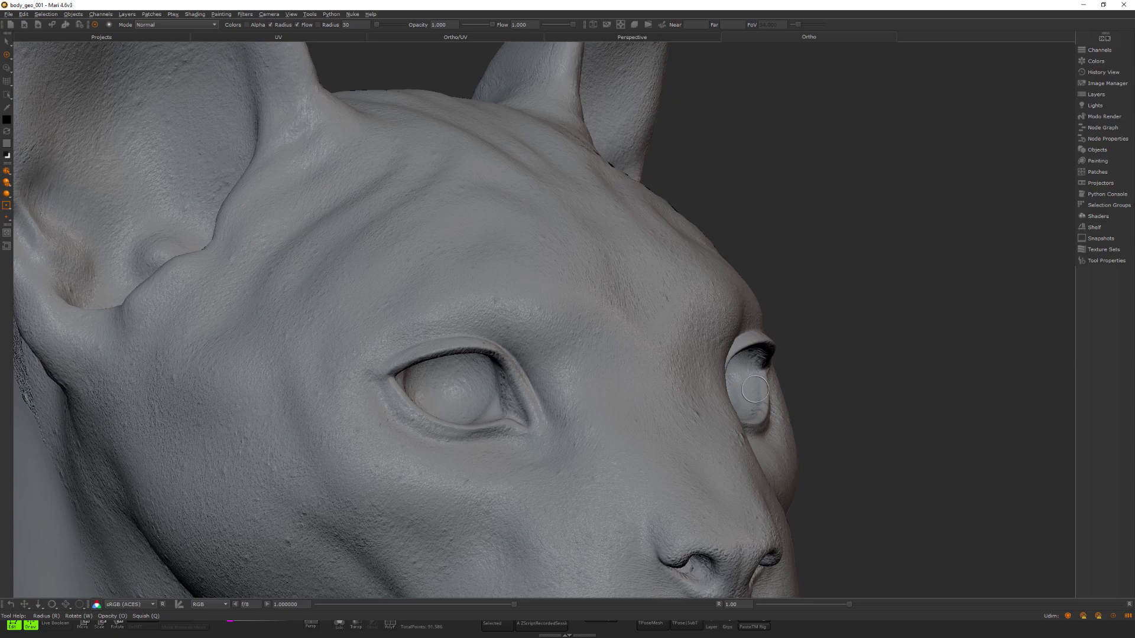
middle_drag(722, 494, 697, 303)
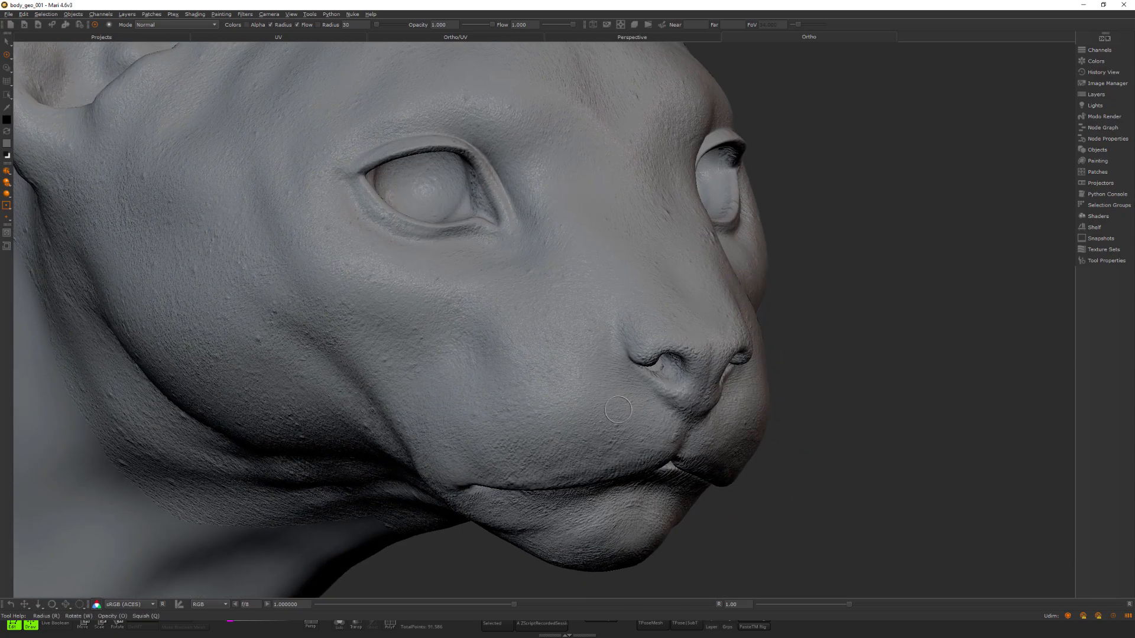
alt+drag(618, 410, 699, 414)
mouse_move(567, 456)
alt+middle_down()
mouse_move(588, 451)
mouse_move(675, 486)
mouse_move(670, 498)
alt+middle_up()
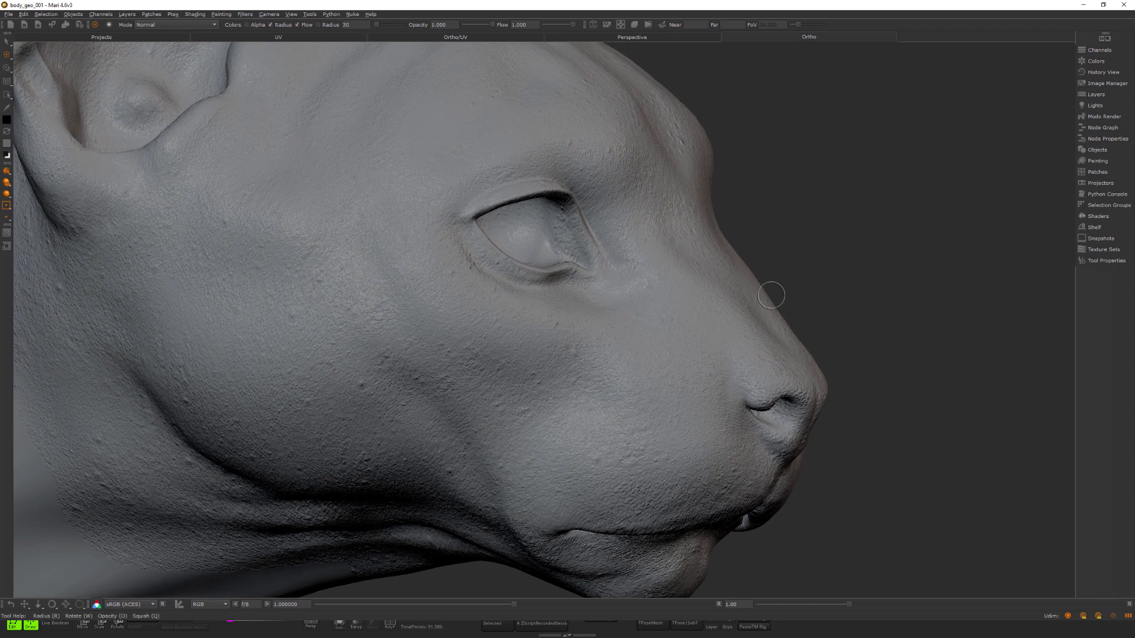
mouse_move(772, 285)
alt+middle_down()
mouse_move(771, 261)
mouse_move(774, 304)
alt+middle_up()
alt+right_drag(690, 256, 695, 249)
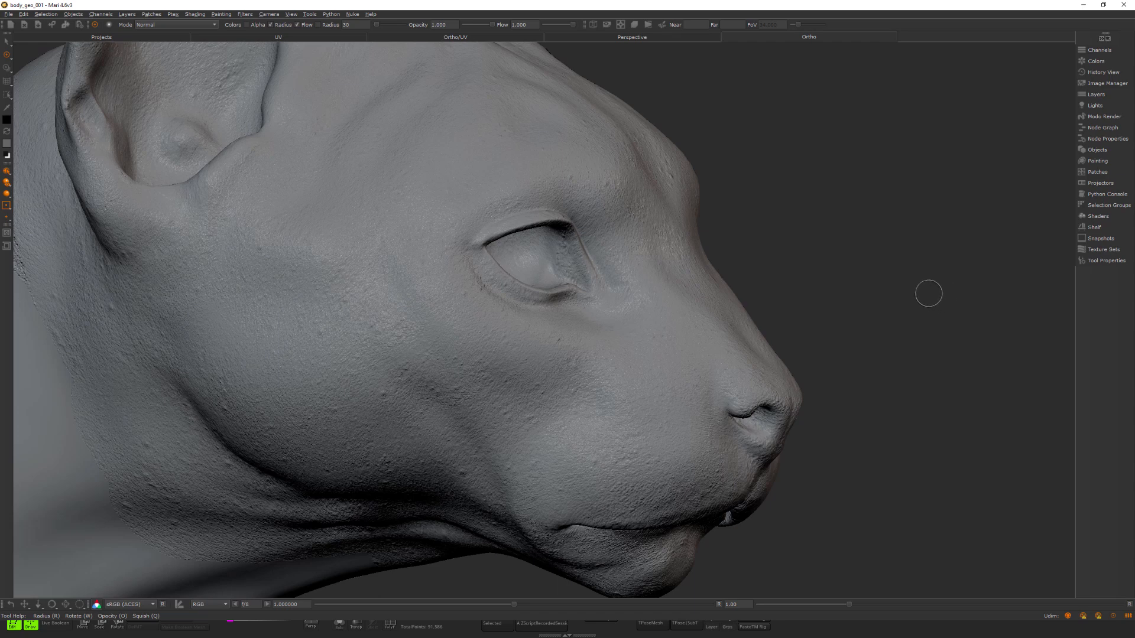
- Examine the untextured body of the cat, covering the neck, shoulder, legs and paws
mouse_move(845, 303)
alt+right_down()
mouse_move(776, 294)
mouse_move(747, 318)
alt+right_up()
mouse_move(748, 318)
alt+middle_down()
mouse_move(804, 385)
mouse_move(777, 356)
alt+middle_up()
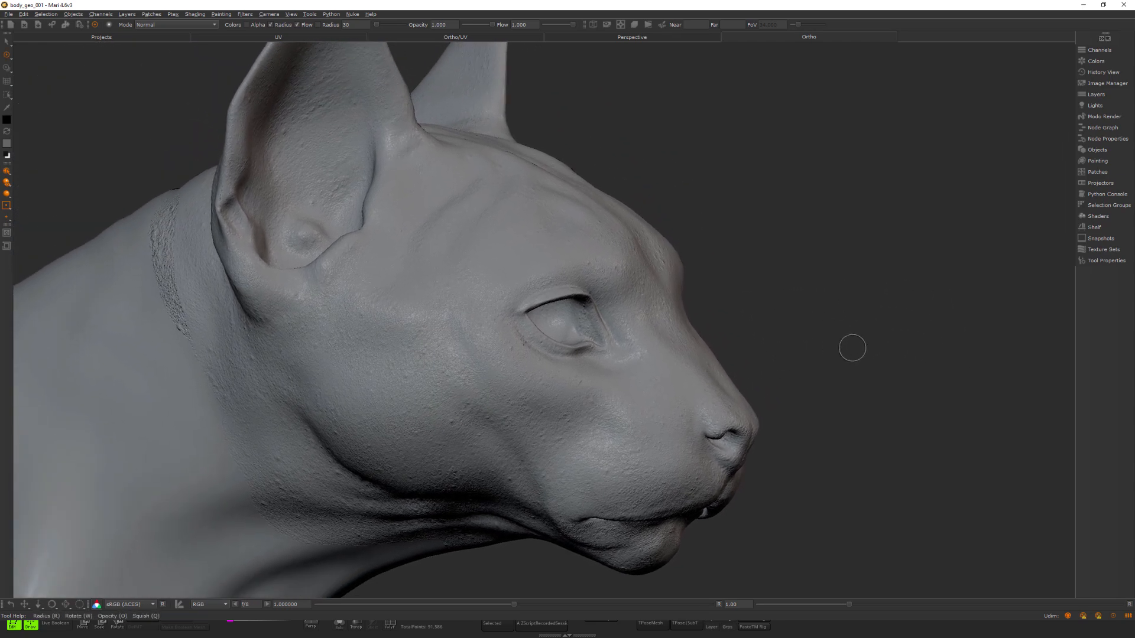
alt+right_drag(782, 324, 709, 463)
alt+middle_drag(710, 463, 750, 300)
alt+right_drag(753, 349, 857, 449)
alt+middle_drag(857, 449, 770, 330)
alt+right_drag(772, 338, 807, 373)
alt+middle_drag(807, 372, 776, 322)
alt+drag(788, 352, 873, 355)
mouse_move(784, 373)
alt+mouse_down()
mouse_move(851, 357)
mouse_move(729, 380)
mouse_move(582, 352)
mouse_move(697, 425)
mouse_move(869, 426)
alt+mouse_up()
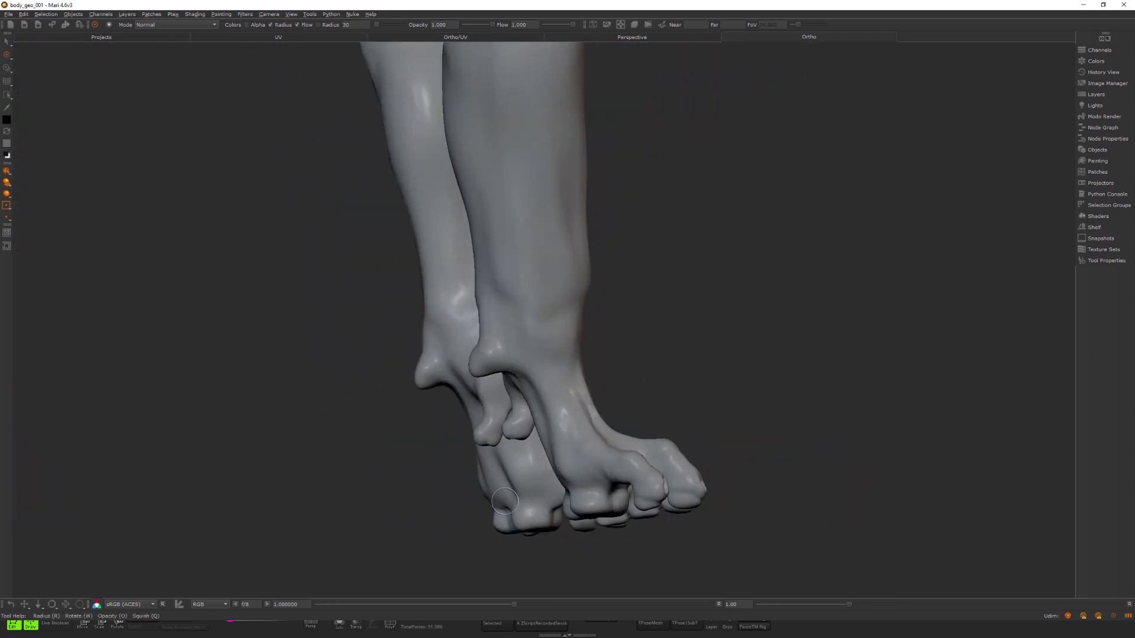
alt+drag(732, 434, 805, 367)
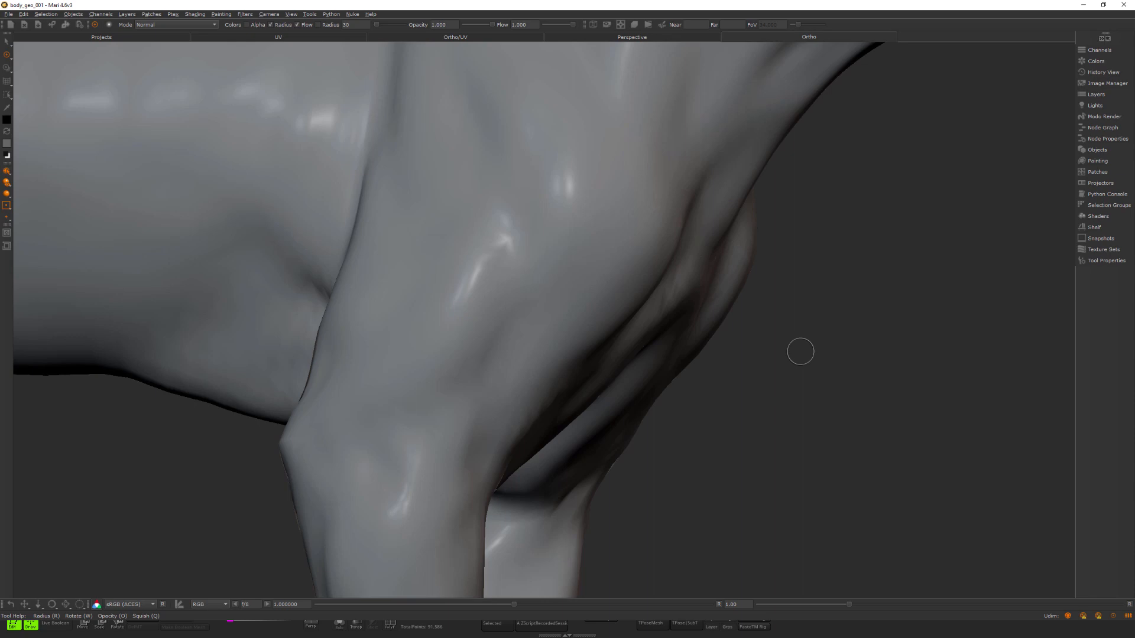
- Switch to ZBrush and show the whole cat sculpt in side profile
key(alt+Tab)
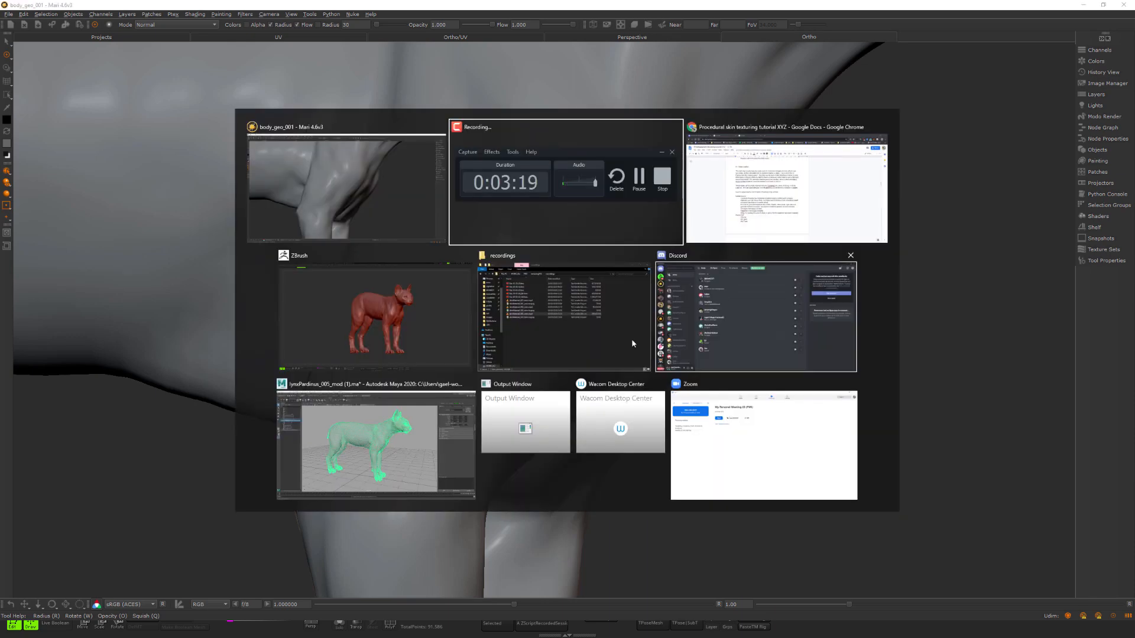
click(336, 318)
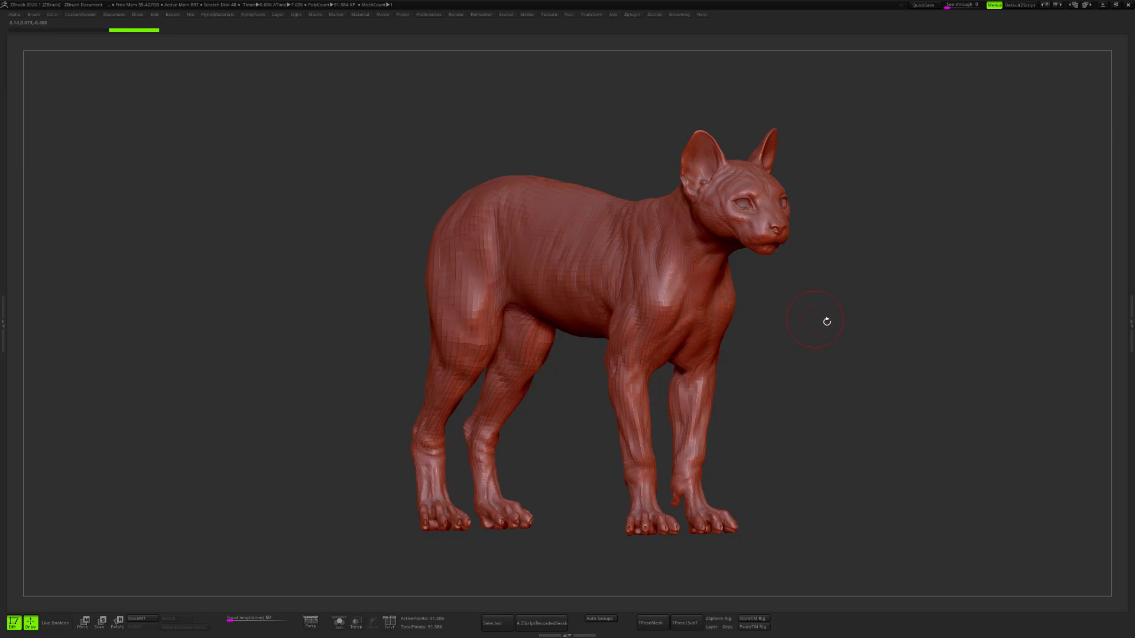
alt+drag(761, 320, 932, 289)
alt+right_drag(879, 284, 852, 311)
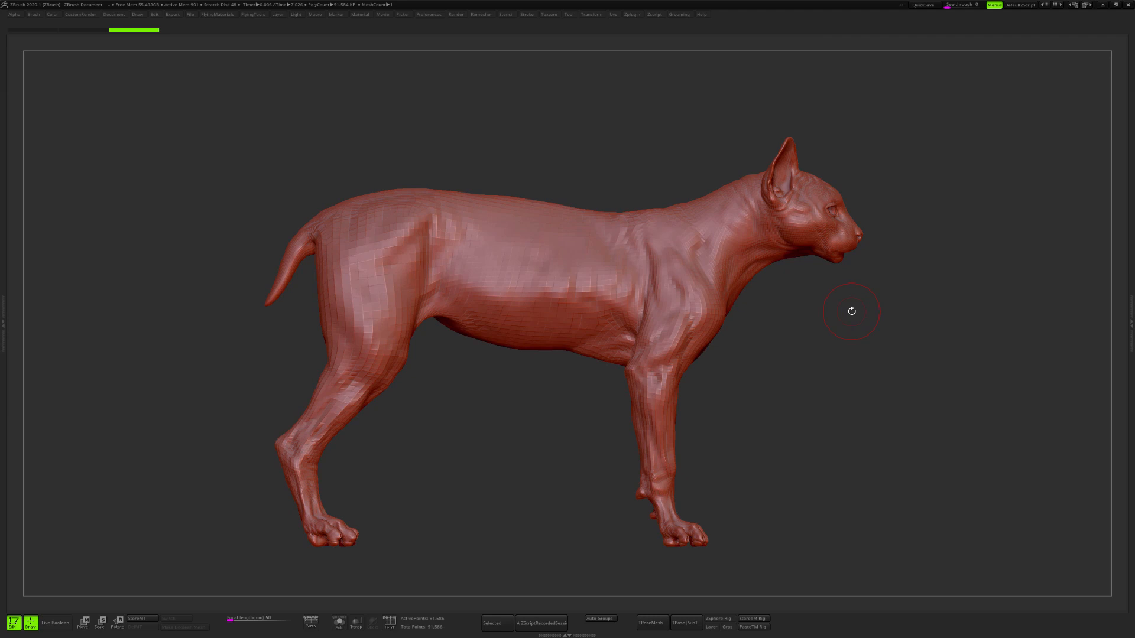
alt+right_drag(838, 311, 790, 299)
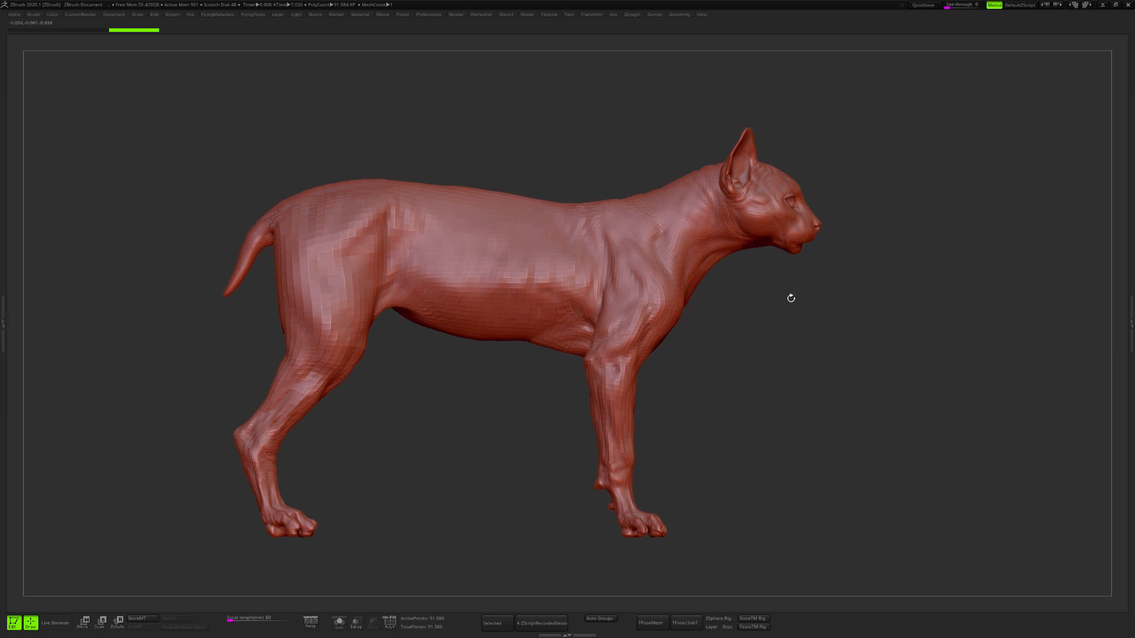
- Subdivide the cat mesh with its UVs up to subdivision level 4 and check its polygon wireframe
click(1131, 154)
click(1064, 138)
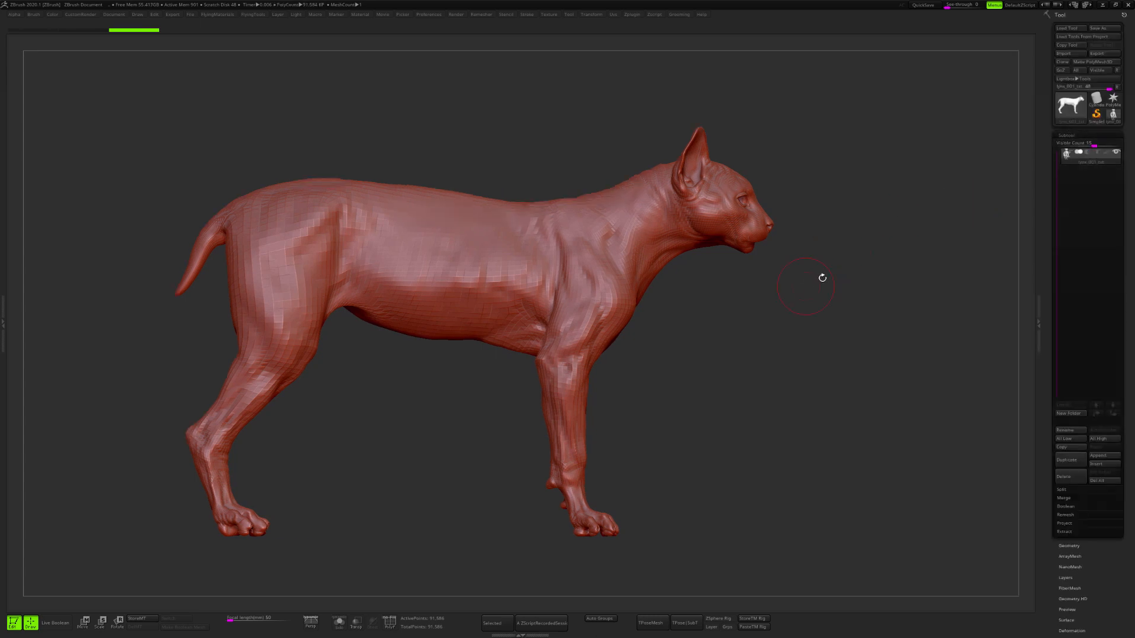
alt+right_drag(823, 279, 870, 267)
click(1069, 135)
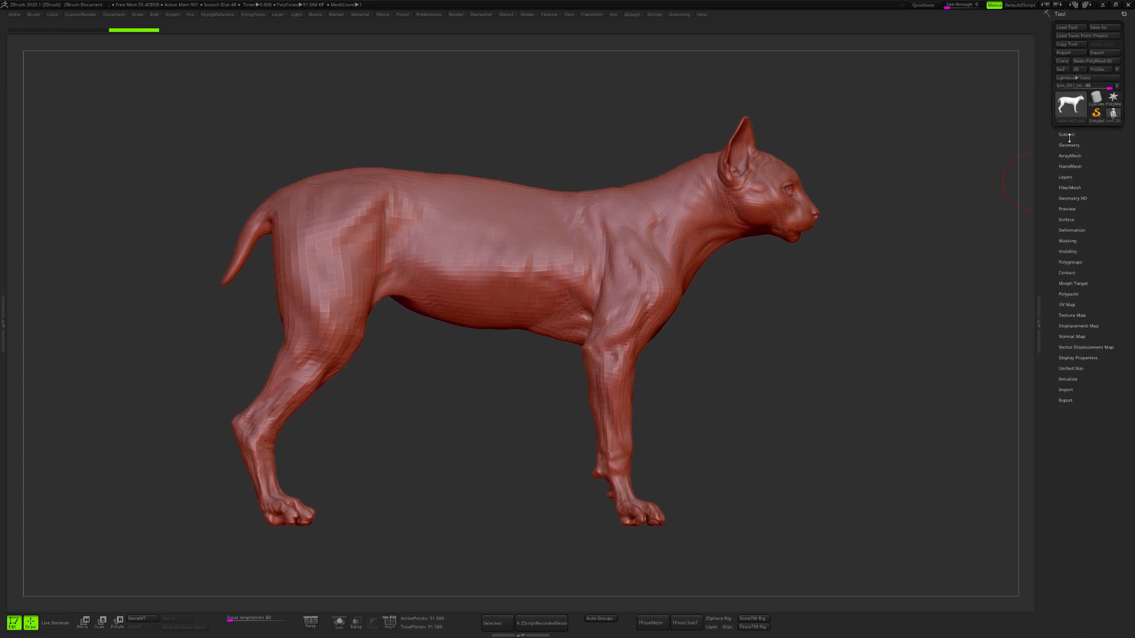
click(1071, 145)
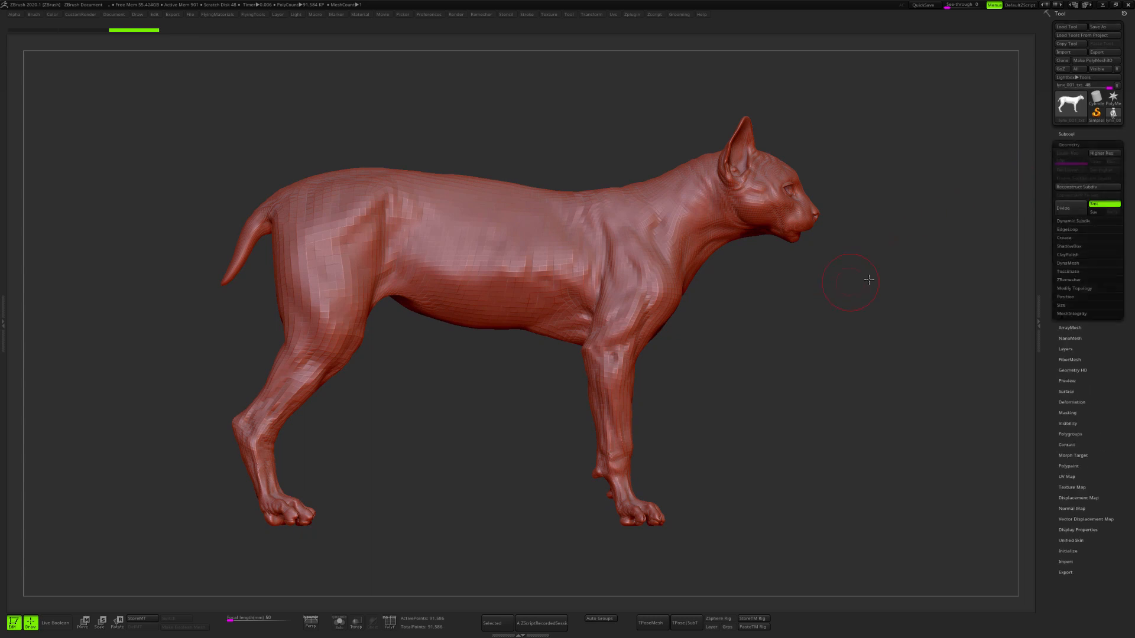
mouse_move(822, 290)
alt+right_down()
mouse_move(867, 287)
mouse_move(888, 314)
mouse_move(864, 297)
mouse_move(856, 322)
mouse_move(879, 317)
mouse_move(809, 309)
alt+right_up()
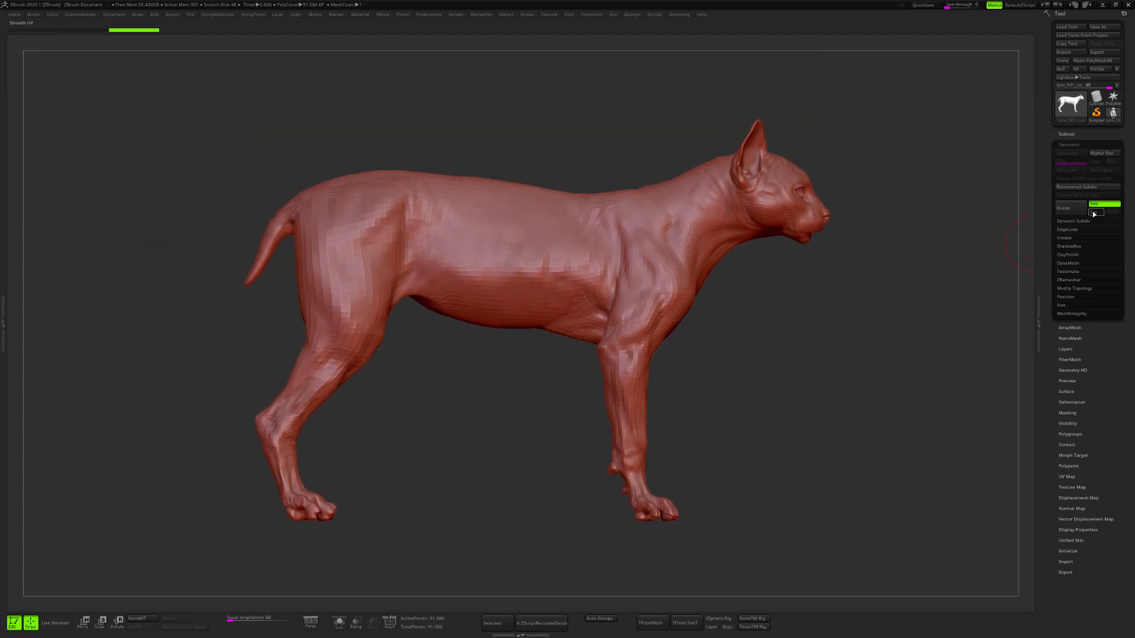
click(1074, 210)
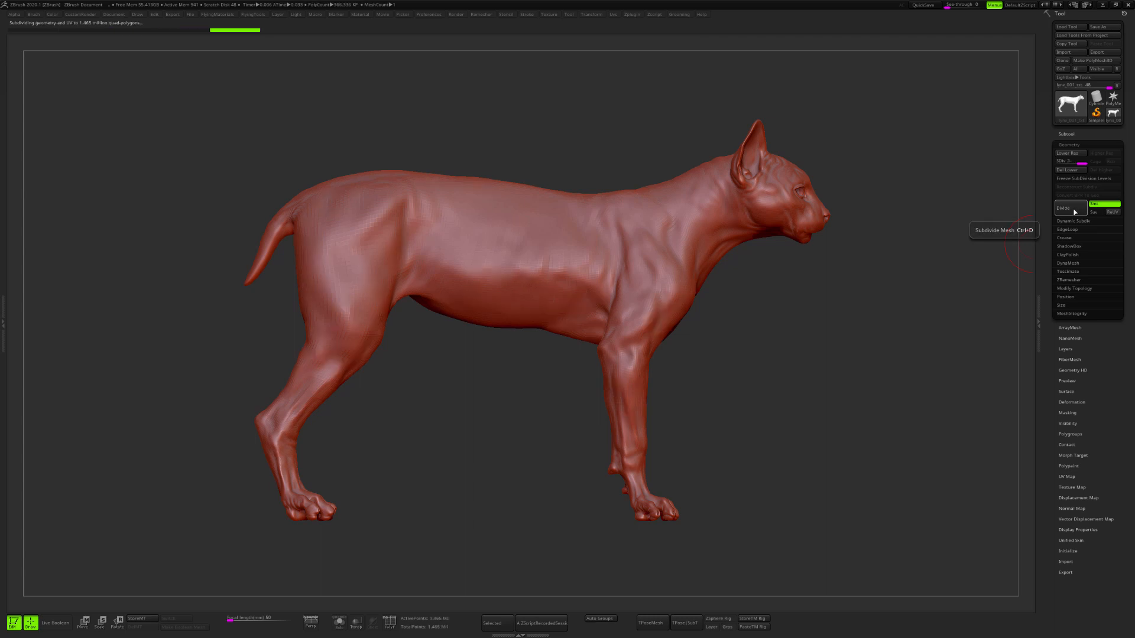
ctrl+right_drag(715, 398, 836, 347)
alt+right_drag(925, 316, 854, 356)
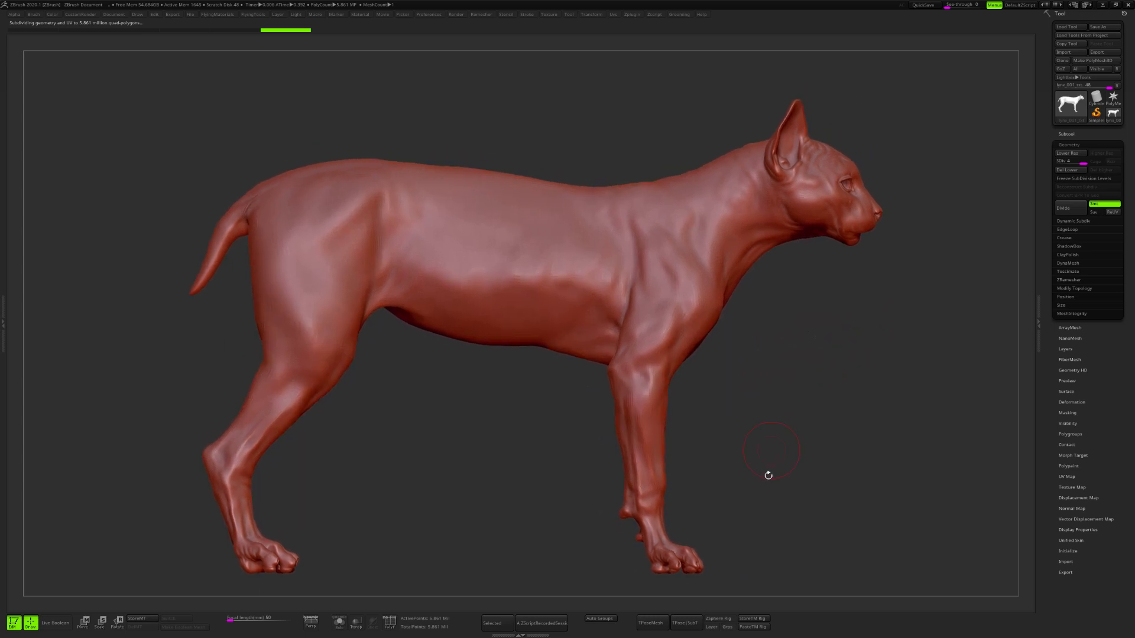
key(shift+f)
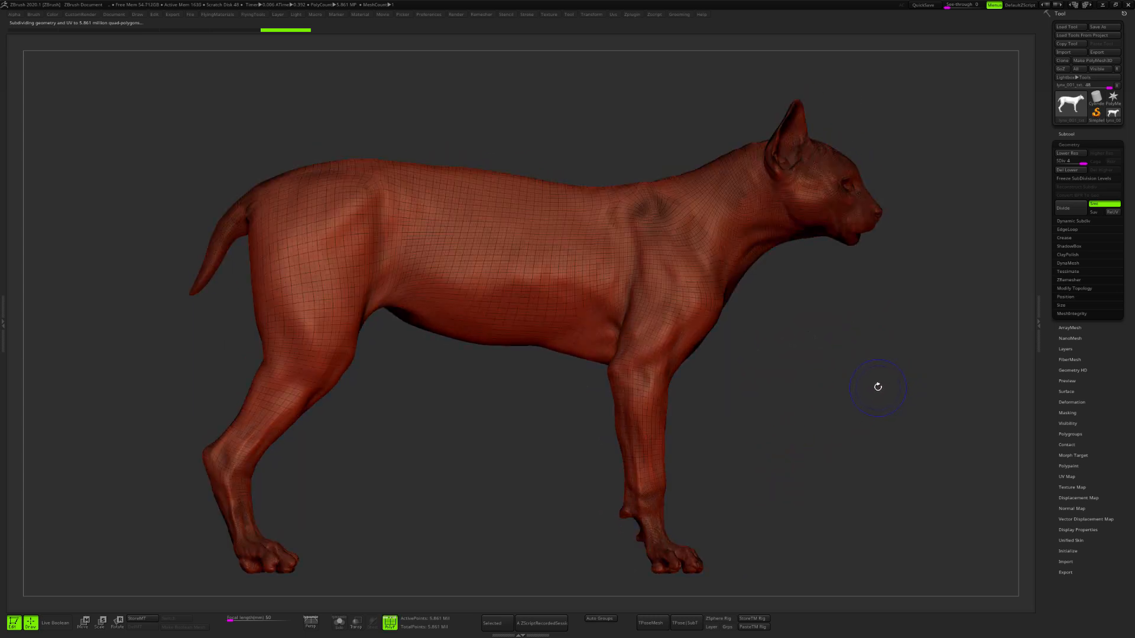
key(shift+f)
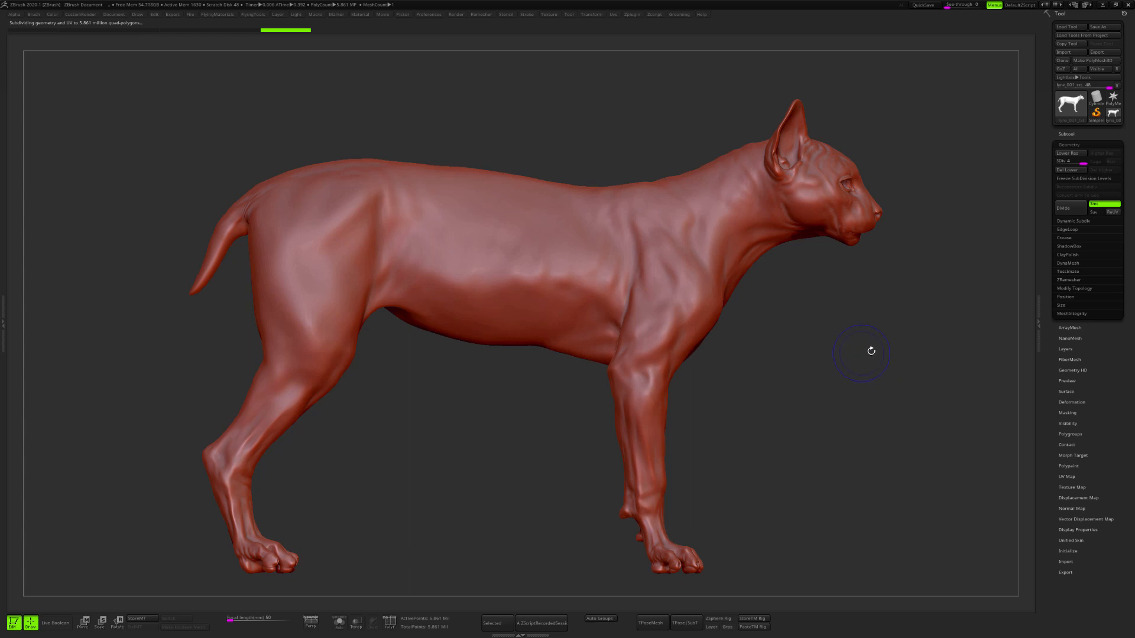
- Lower the mesh to subdivision level 2 and change the render mode to Flat
key(shift+d)
key(shift+d)
key(1)
key(2)
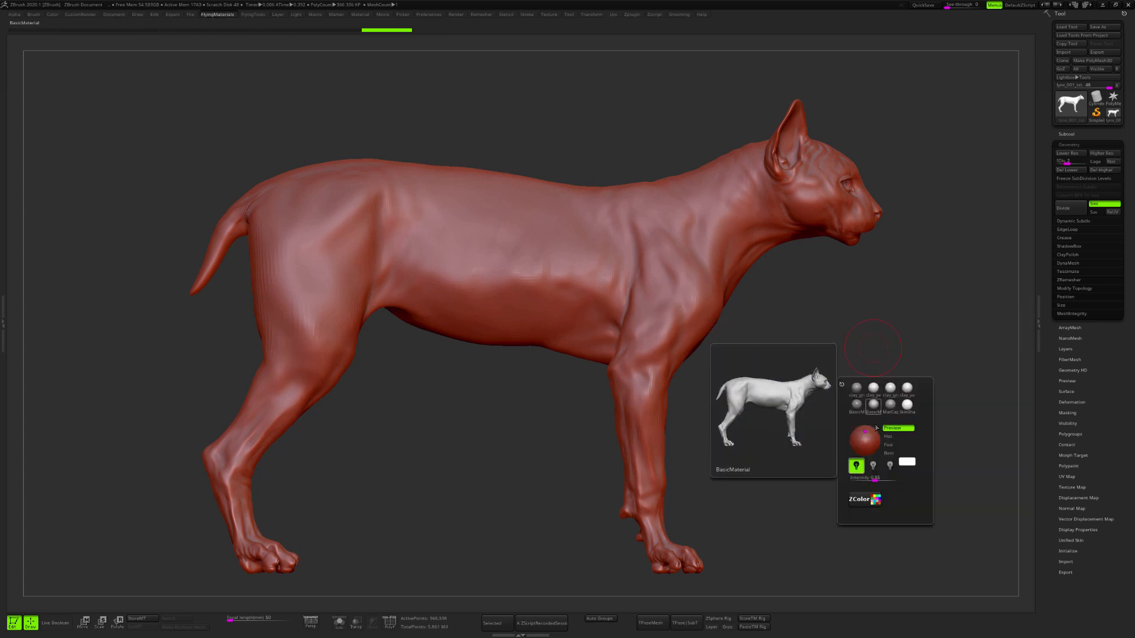
click(890, 437)
alt+right_drag(876, 324, 898, 364)
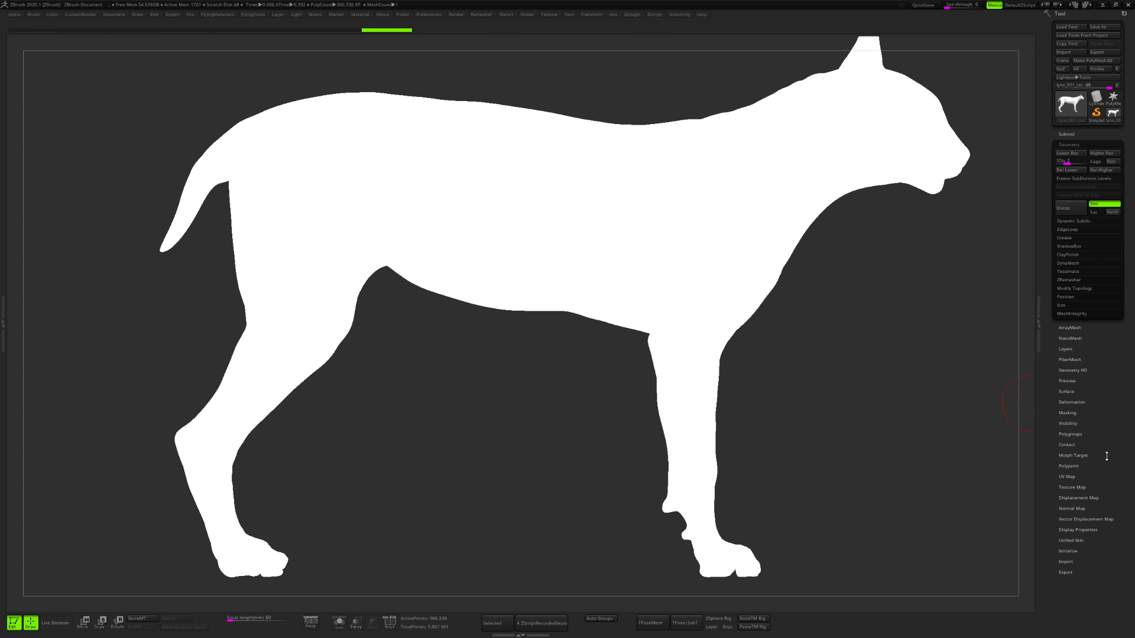
- Mask the cat mesh by ambient occlusion with an occlusion intensity of 1
click(1070, 413)
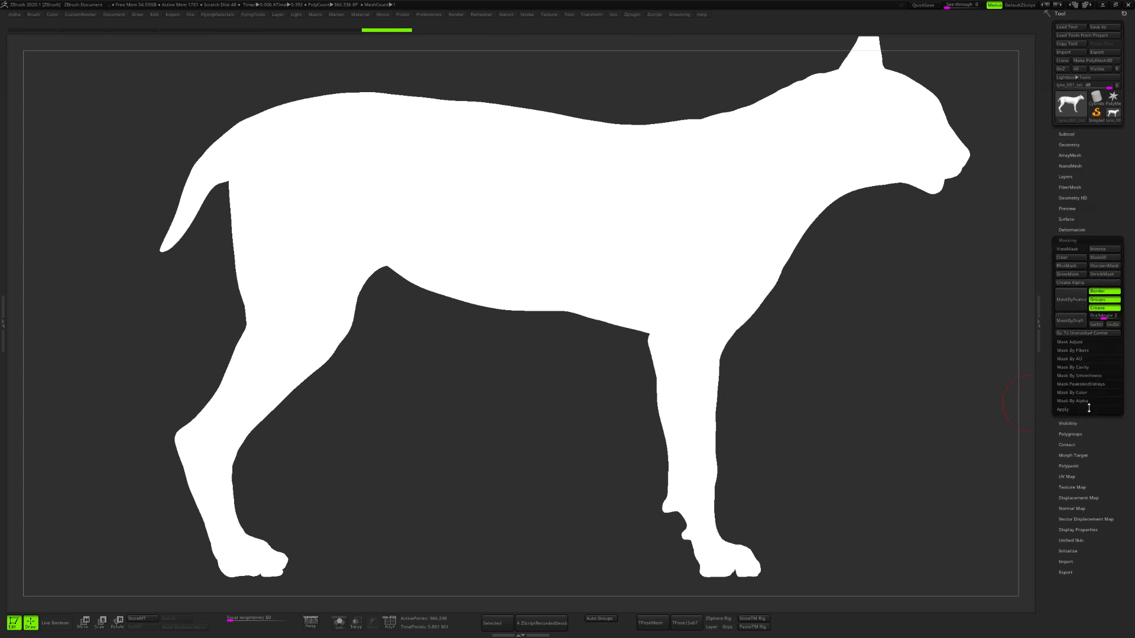
click(1071, 358)
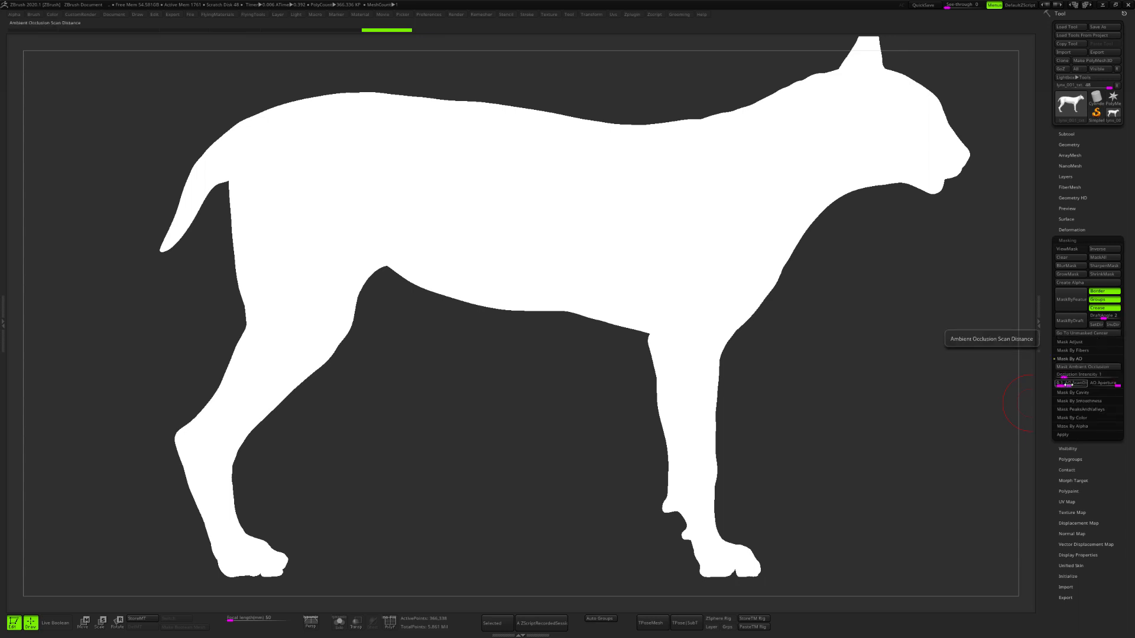
click(1082, 368)
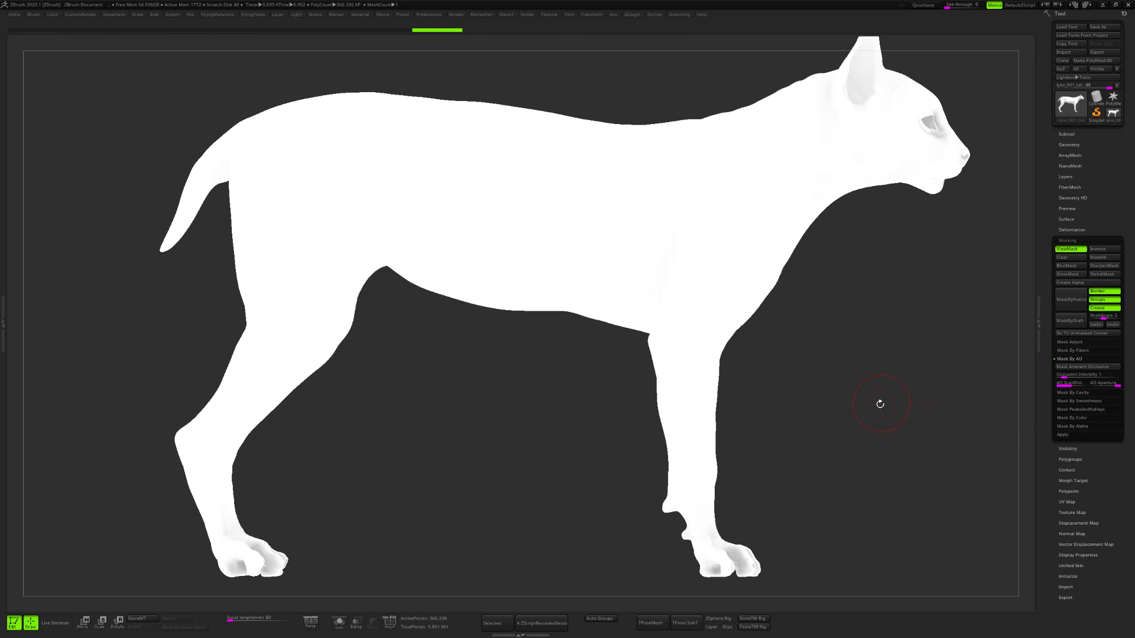
alt+drag(879, 413, 892, 404)
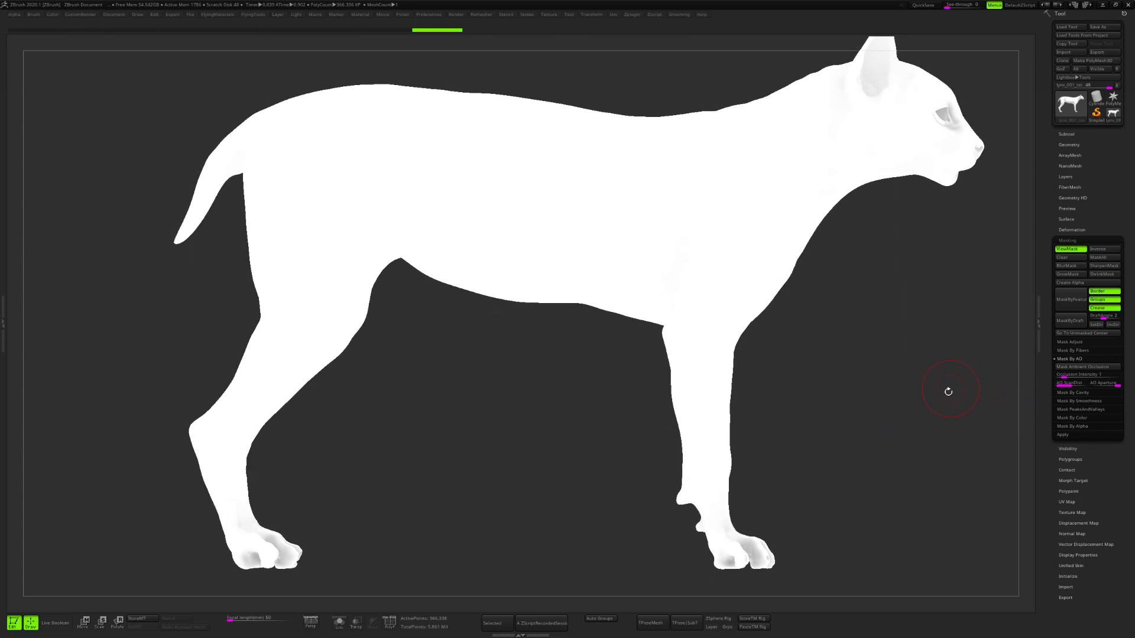
- Increase the ambient occlusion scan distance and regenerate the ambient occlusion mask on the whole cat
drag(951, 404, 935, 378)
ctrl+right_drag(936, 378, 905, 407)
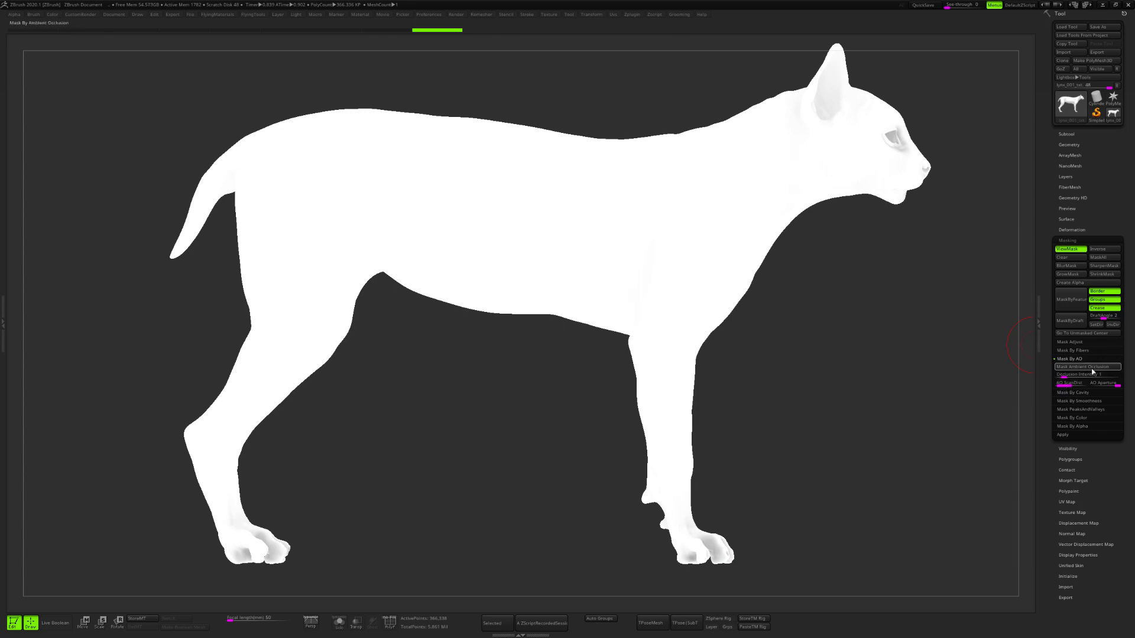
click(1072, 383)
click(1084, 367)
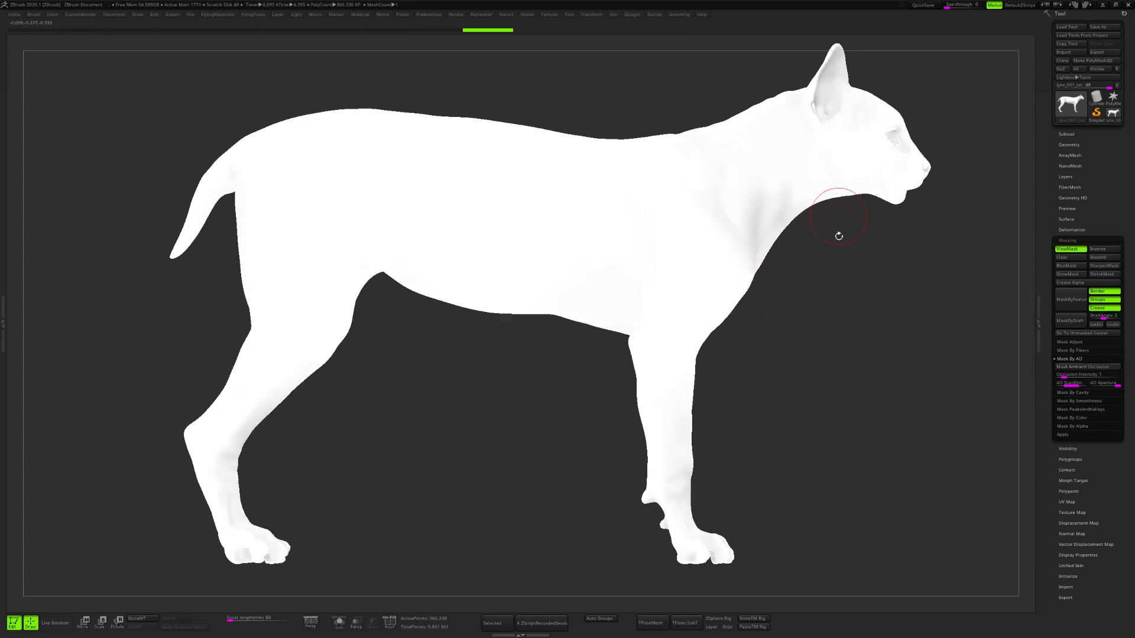
- Invert the ambient occlusion mask to check its coverage and invert it back
drag(836, 236, 838, 261)
ctrl+right_drag(837, 261, 836, 269)
mouse_move(836, 268)
alt+right_down()
mouse_move(806, 287)
mouse_move(836, 286)
alt+right_up()
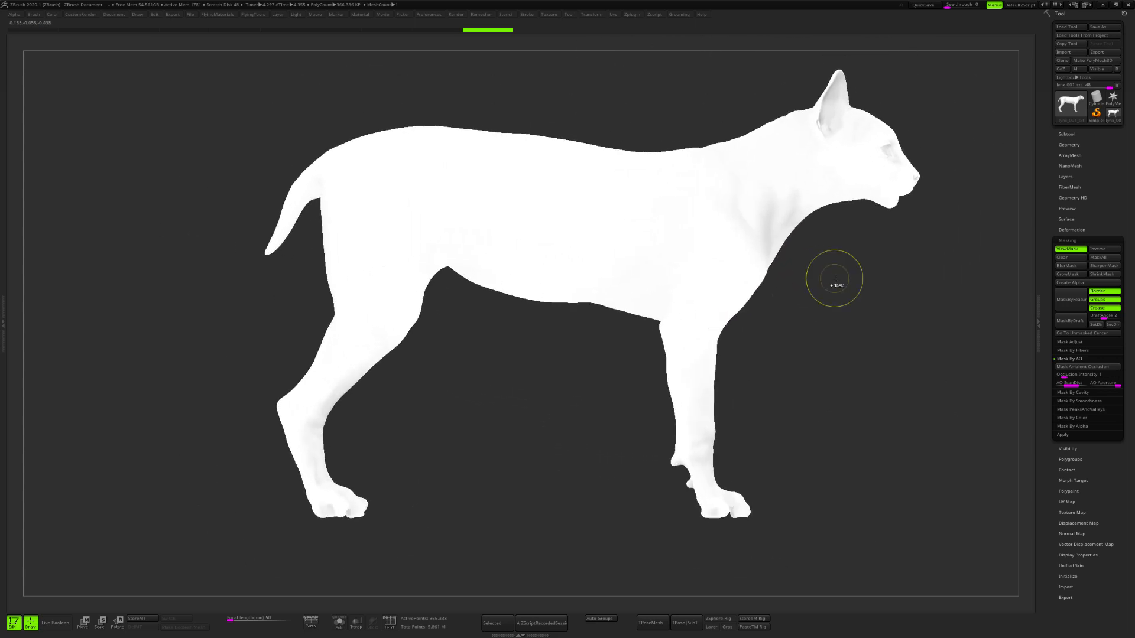
ctrl+click(858, 290)
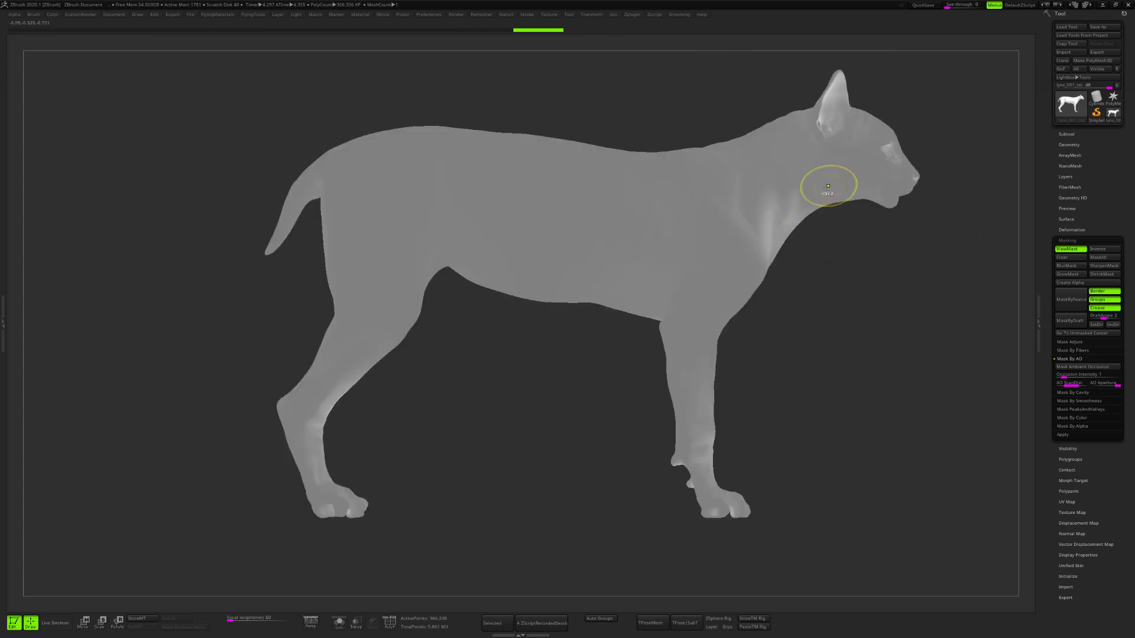
ctrl+click(843, 263)
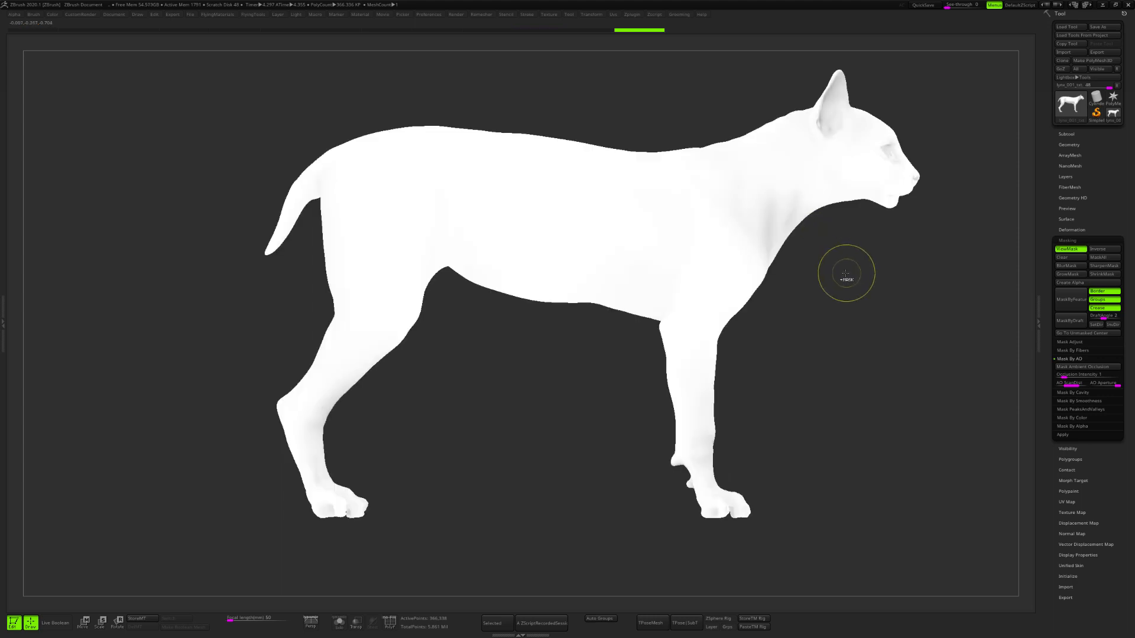
ctrl+right_drag(846, 278, 857, 293)
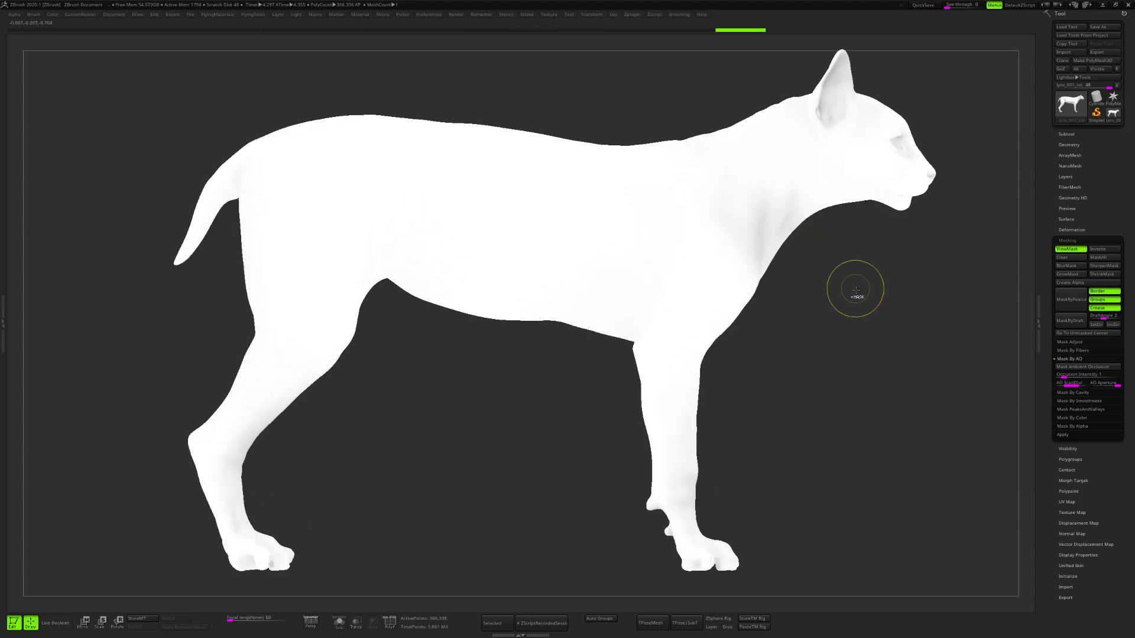
- Raise the cat mesh to subdivision level 4 and hide the mask shading
click(1070, 145)
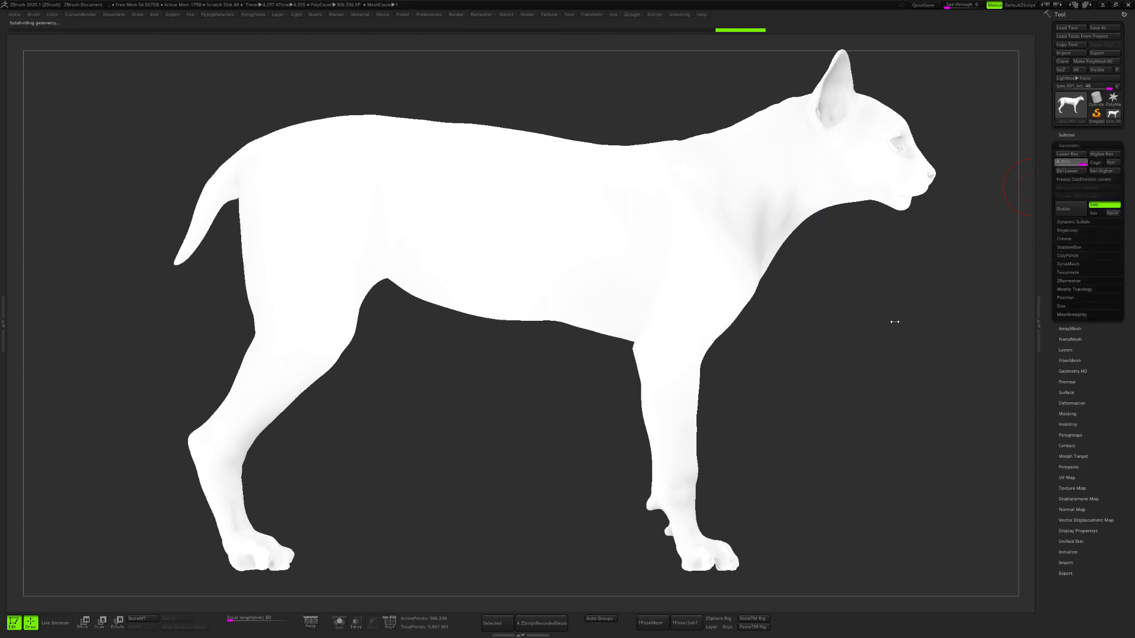
alt+drag(838, 324, 904, 307)
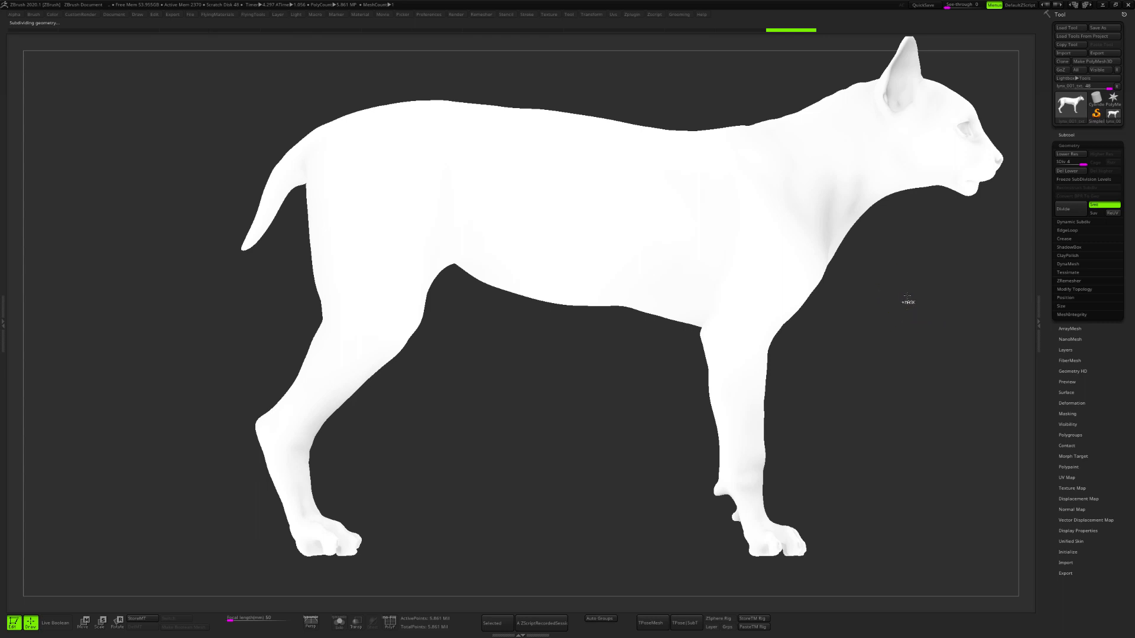
alt+drag(900, 304, 822, 303)
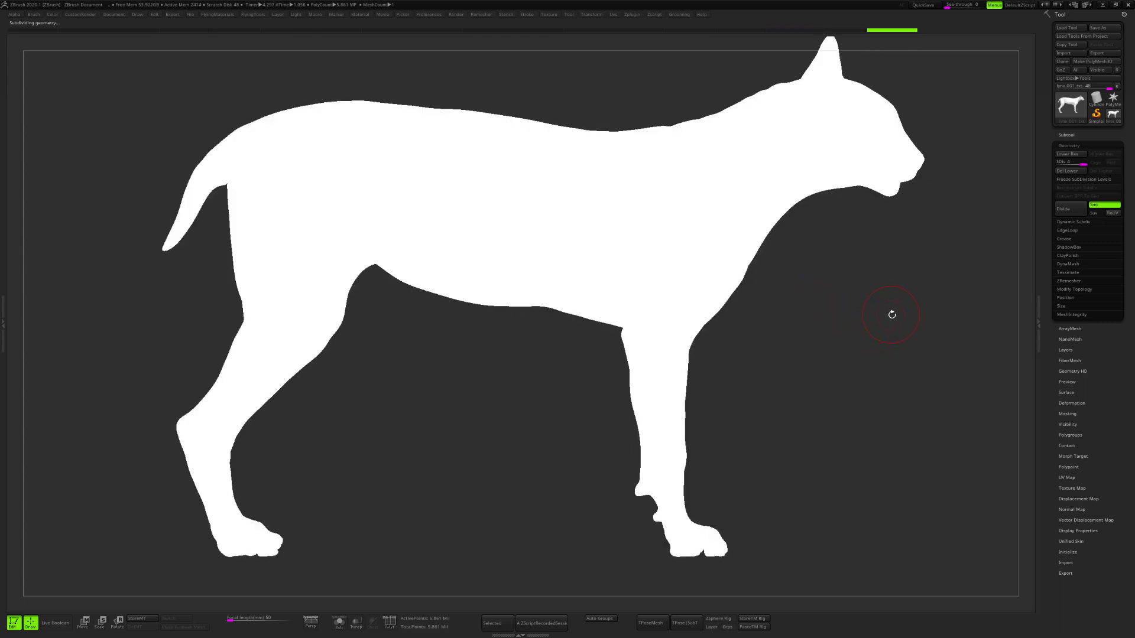
- Set the Standard brush to paint only colour, using Rgb at intensity 100, Zadd off, no alpha and black as the main colour
right_click(887, 312)
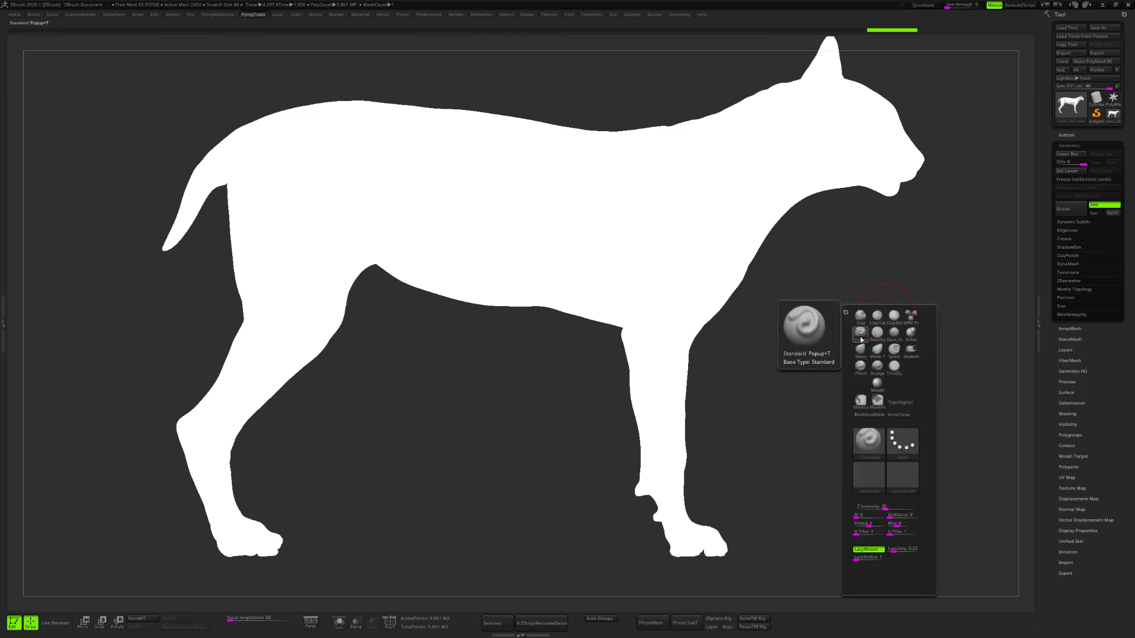
right_click(871, 303)
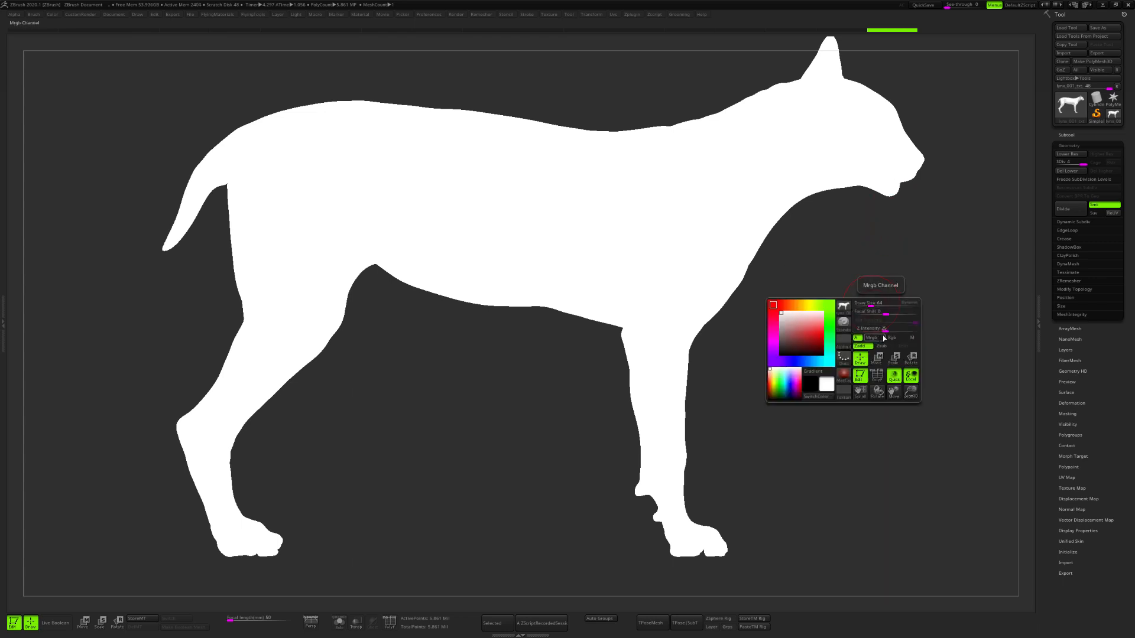
click(896, 338)
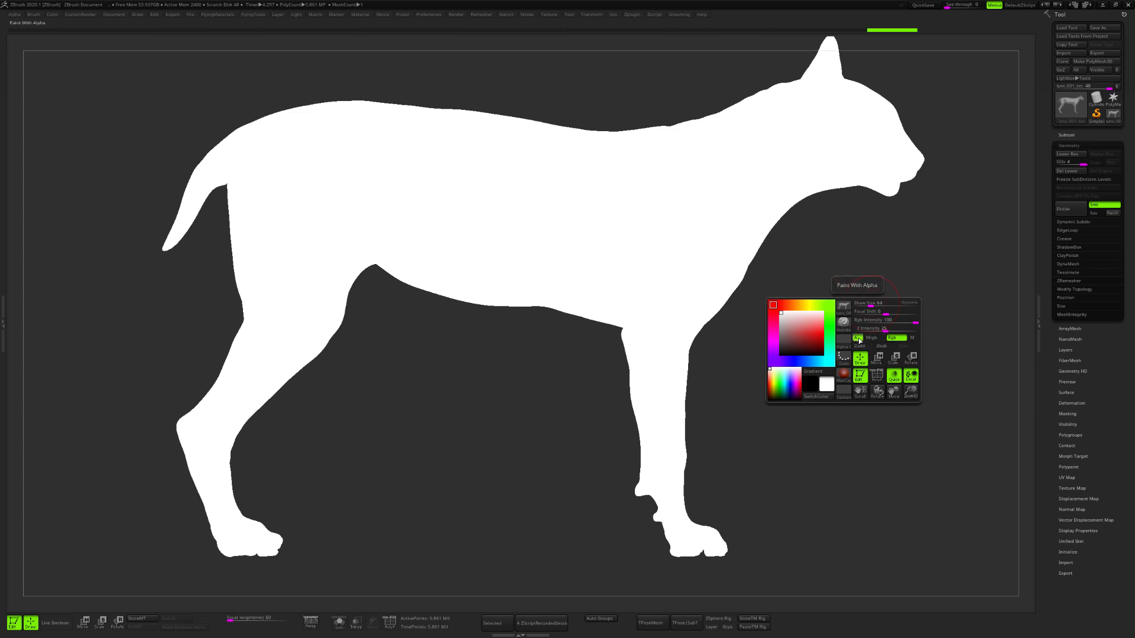
click(849, 343)
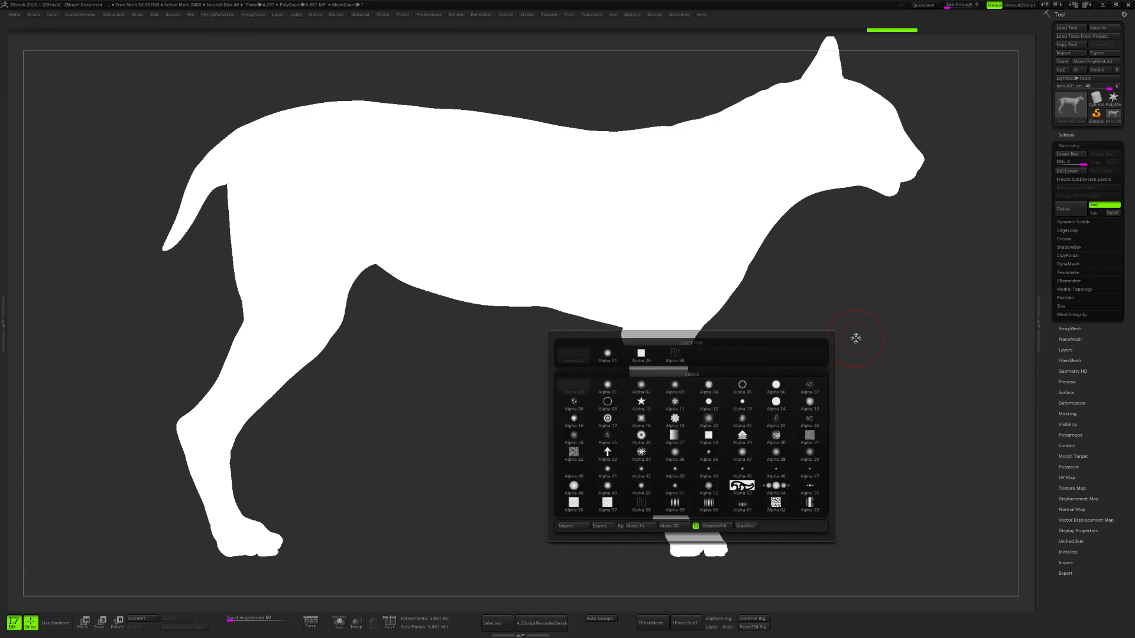
key(space)
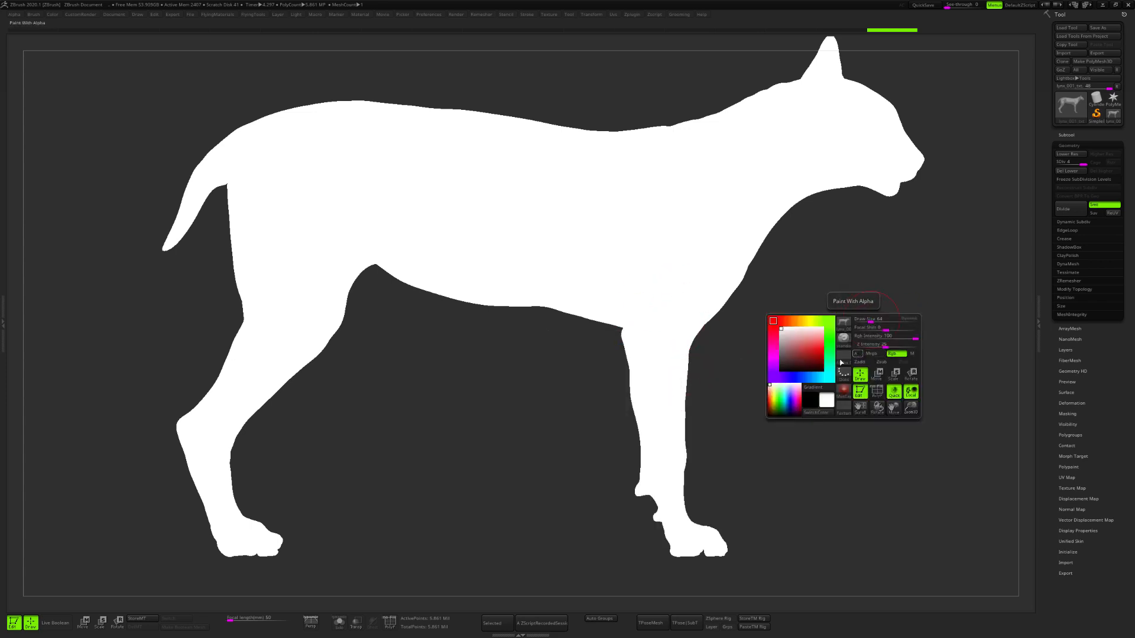
click(816, 415)
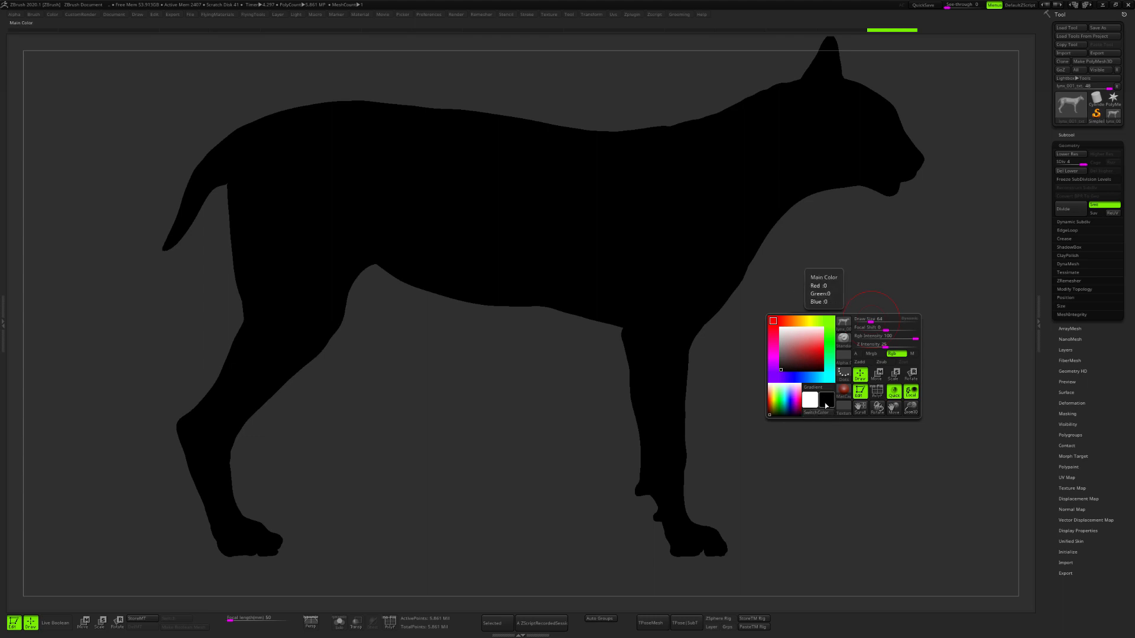
- Turn off Zadd and paint-with-alpha for the Smooth brush so it blends only Rgb colour
key(shift)
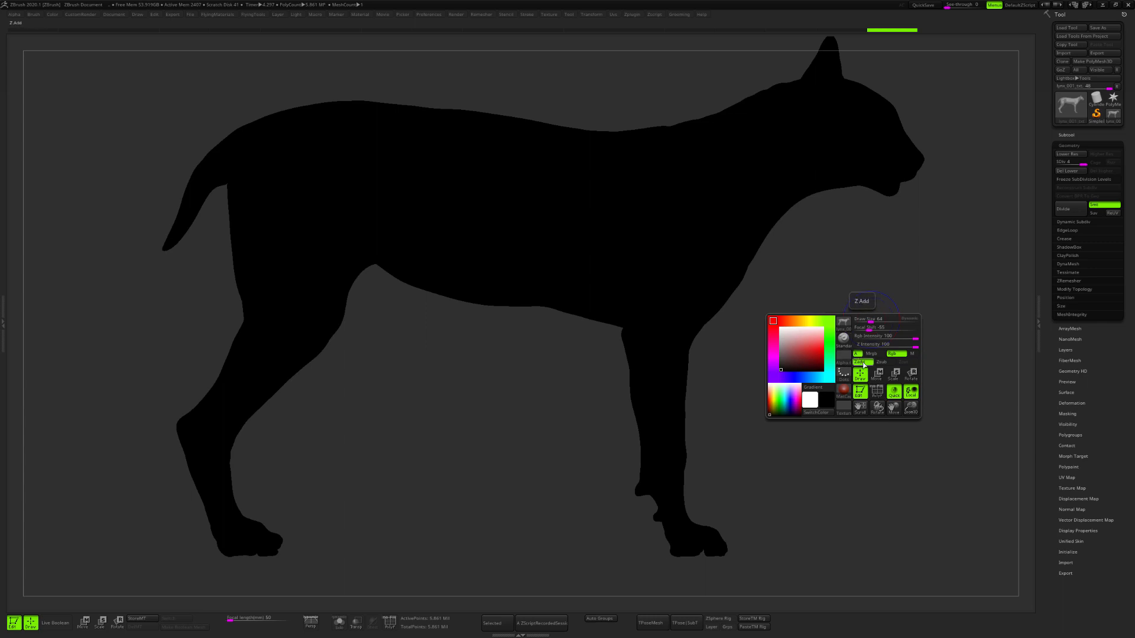
click(863, 363)
click(857, 354)
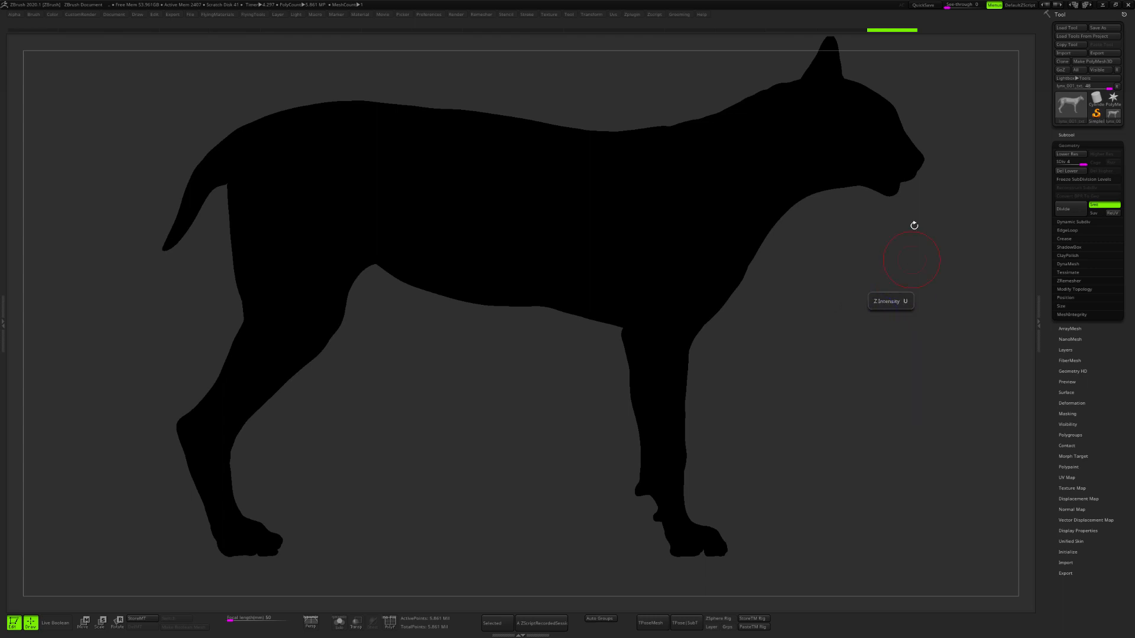
- Enlarge the brush and paint black shading through the mask over the base of the neck and the shoulder
key(s)
drag(837, 260, 886, 293)
drag(840, 188, 757, 248)
alt+right_drag(847, 164, 839, 233)
drag(856, 195, 732, 351)
alt+right_drag(732, 350, 869, 210)
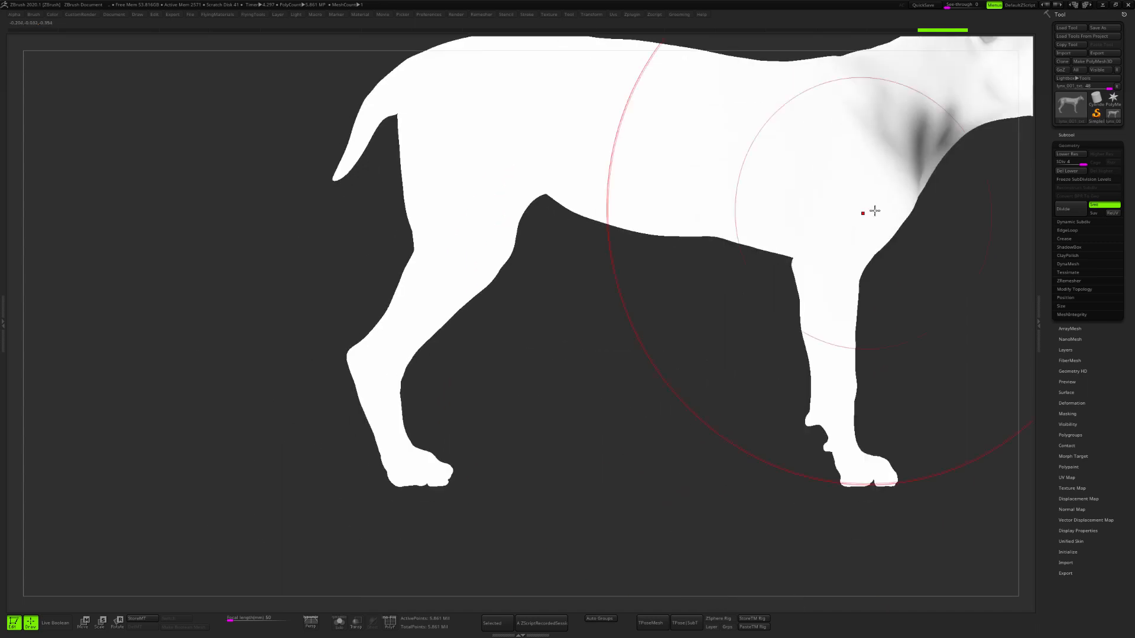
- Paint soft black shading through the mask over the hind leg, rump and base of the tail
drag(460, 301, 381, 243)
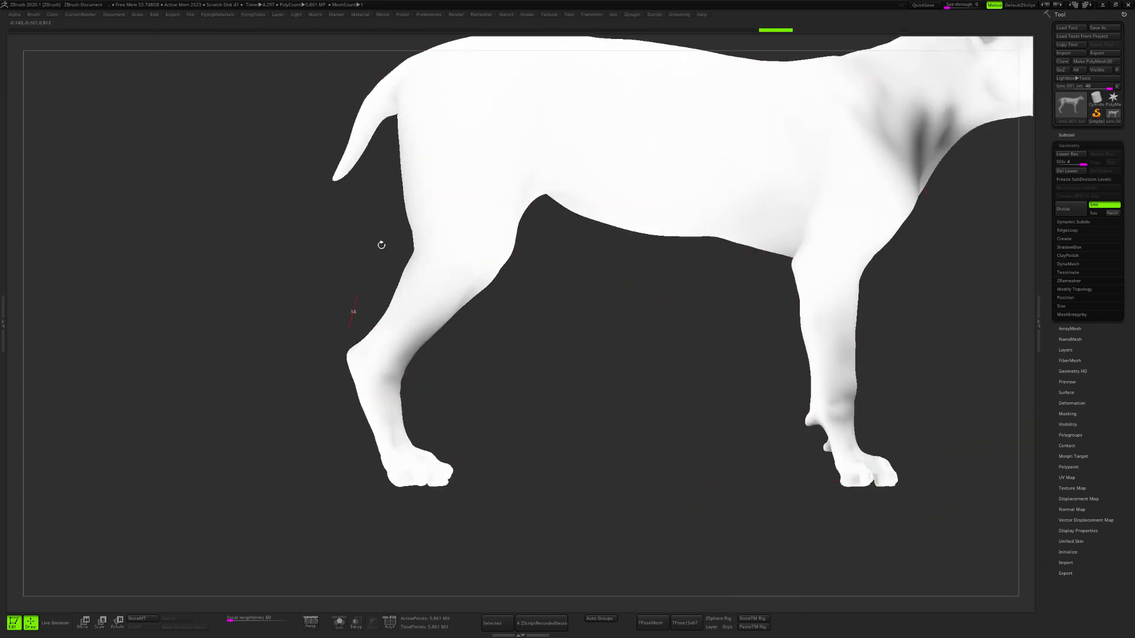
drag(484, 150, 431, 233)
alt+right_drag(484, 209, 399, 262)
drag(435, 165, 423, 260)
drag(365, 147, 354, 278)
drag(373, 224, 328, 361)
- Paint black shading into the recesses of the cat's head, ear and throat
alt+right_drag(972, 131, 854, 165)
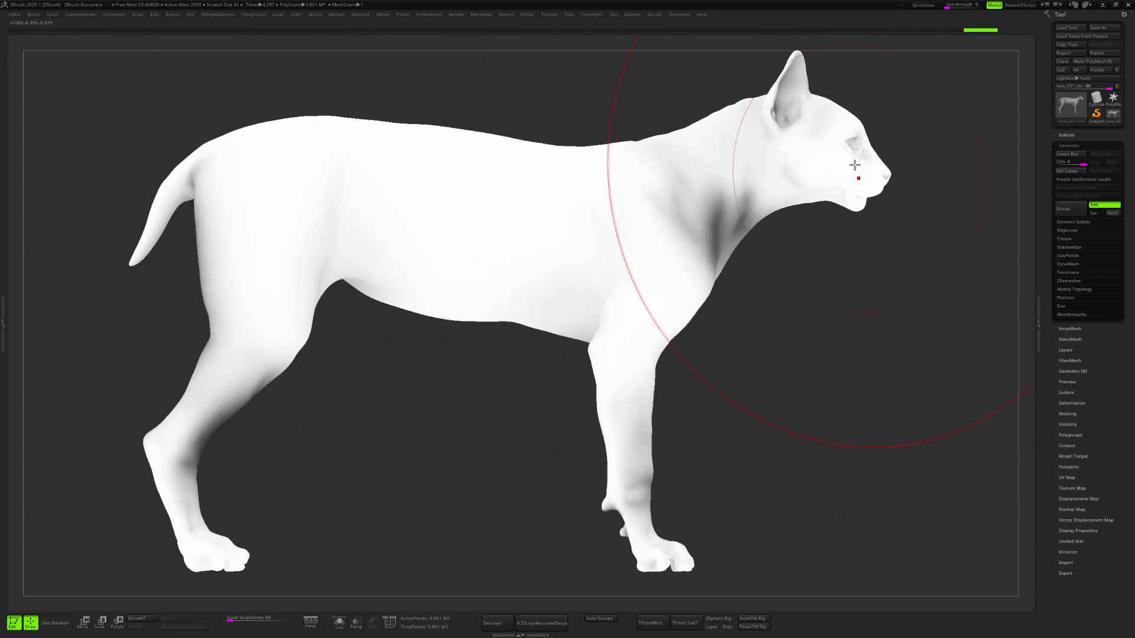
drag(816, 177, 726, 217)
drag(786, 189, 712, 224)
alt+right_drag(704, 224, 804, 188)
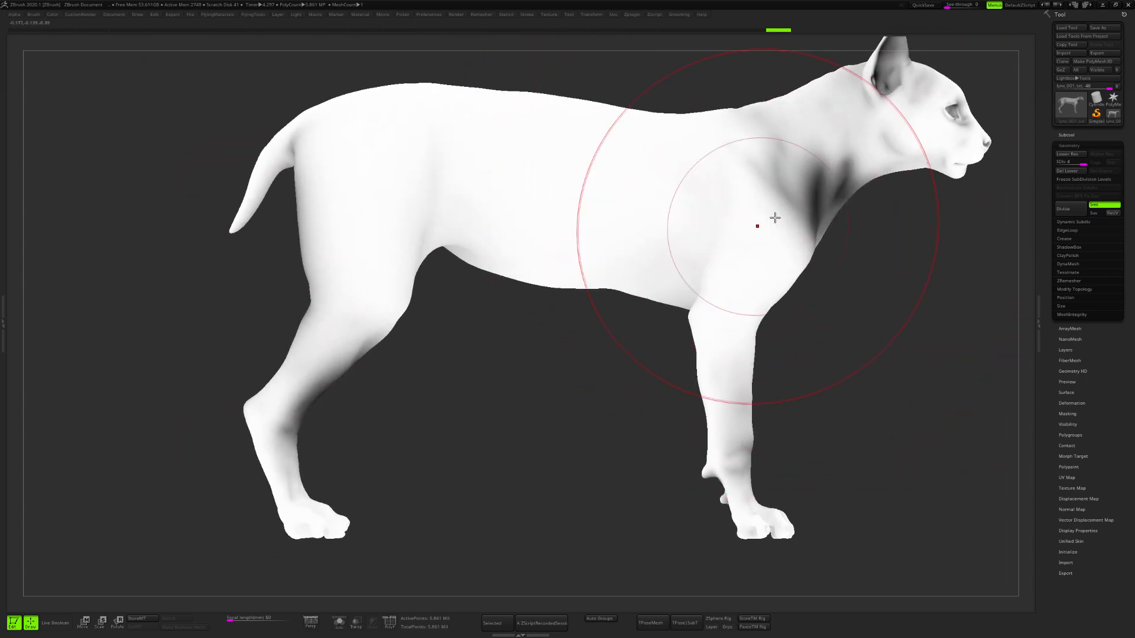
- Extend the black occlusion shading from the chest down the front leg
mouse_move(775, 218)
mouse_down()
mouse_move(730, 286)
mouse_move(697, 424)
mouse_up()
mouse_move(626, 322)
right_down()
mouse_move(786, 320)
mouse_move(711, 398)
right_up()
drag(711, 398, 718, 425)
mouse_move(718, 426)
right_down()
mouse_move(686, 411)
mouse_move(753, 417)
right_up()
alt+right_drag(753, 417, 817, 446)
- Build up the shading on the thigh and flank, and carry it along the back to the shoulder
drag(385, 230, 367, 312)
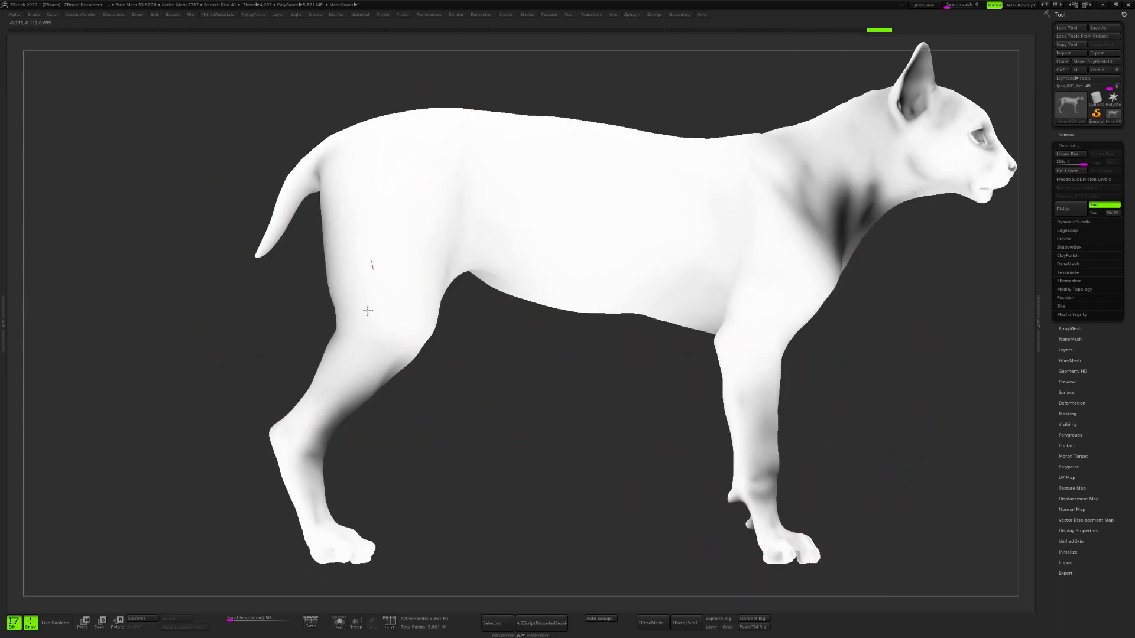
drag(443, 237, 436, 299)
drag(485, 198, 408, 276)
drag(408, 203, 355, 254)
drag(301, 153, 773, 187)
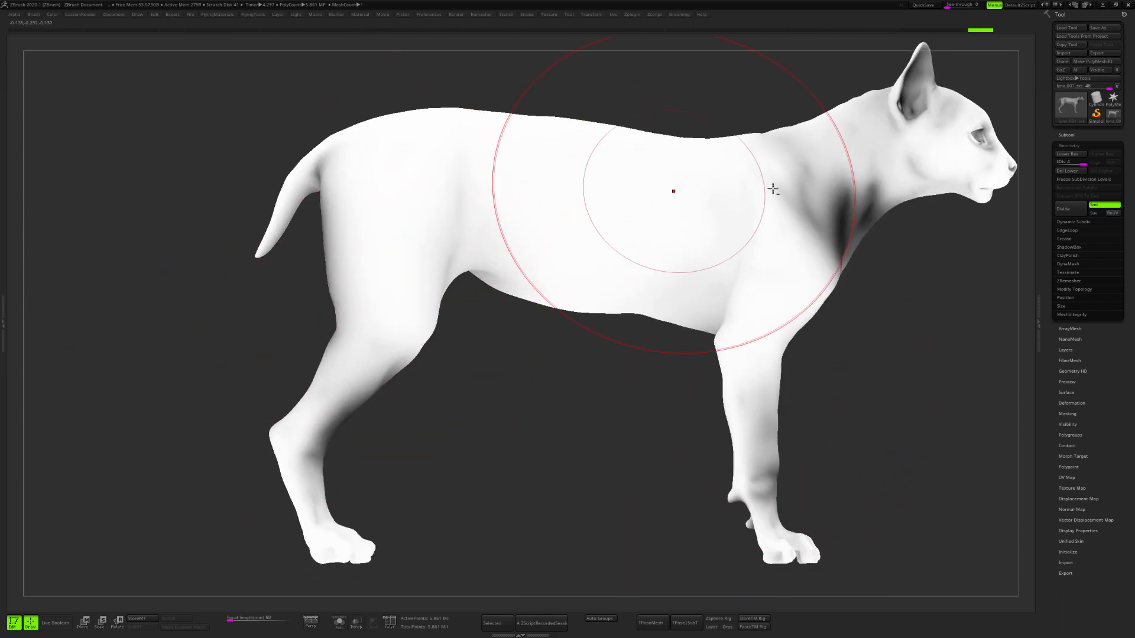
- Paint occlusion shading on the cat's underside and opposite side, and return to the side profile
mouse_move(861, 192)
alt+right_down()
mouse_move(737, 269)
mouse_move(532, 255)
alt+right_up()
drag(768, 249, 971, 133)
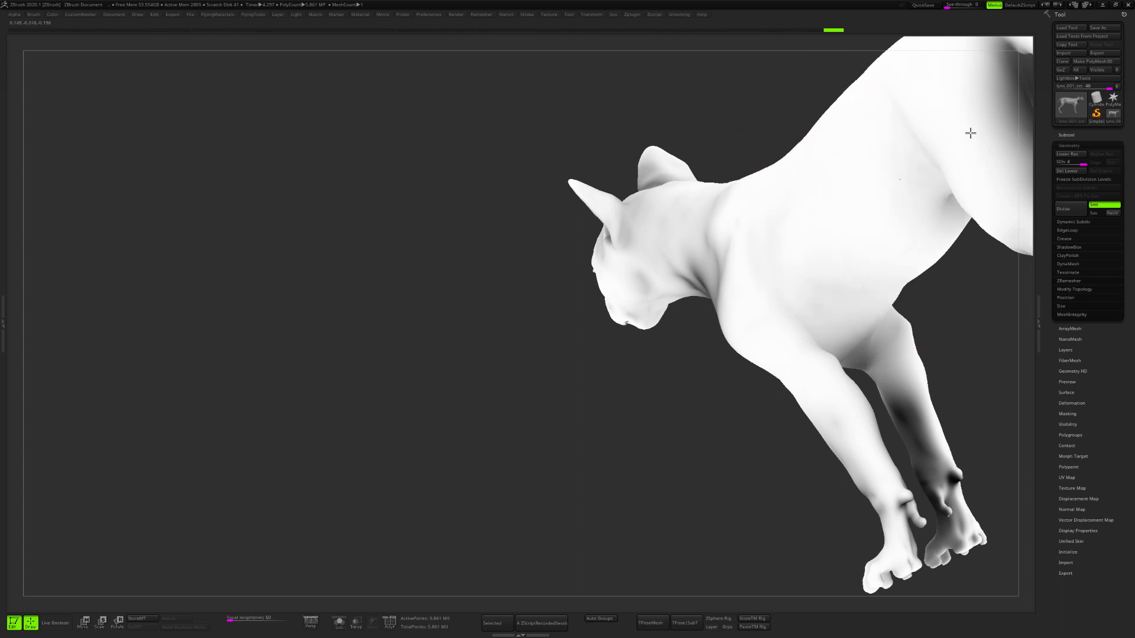
right_drag(788, 186, 884, 256)
mouse_move(873, 351)
right_down()
mouse_move(943, 337)
mouse_move(798, 317)
mouse_move(818, 322)
right_up()
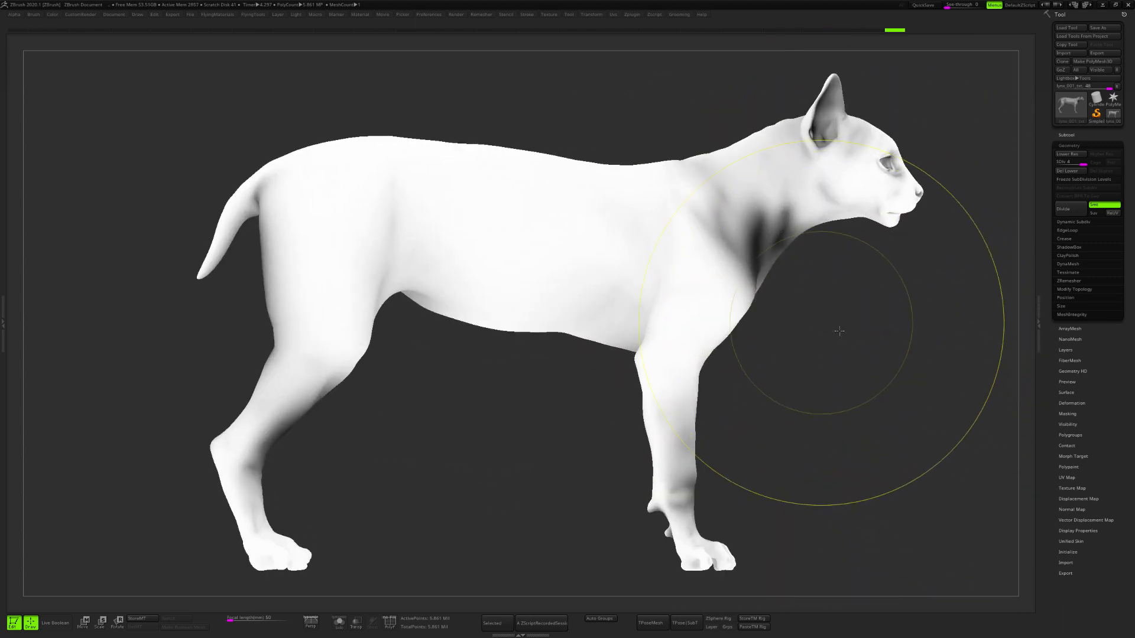
- Clear the mask and reduce the brush size for smoothing the painted shading on the neck
ctrl+drag(828, 323, 924, 397)
alt+right_drag(816, 345, 856, 349)
key(s)
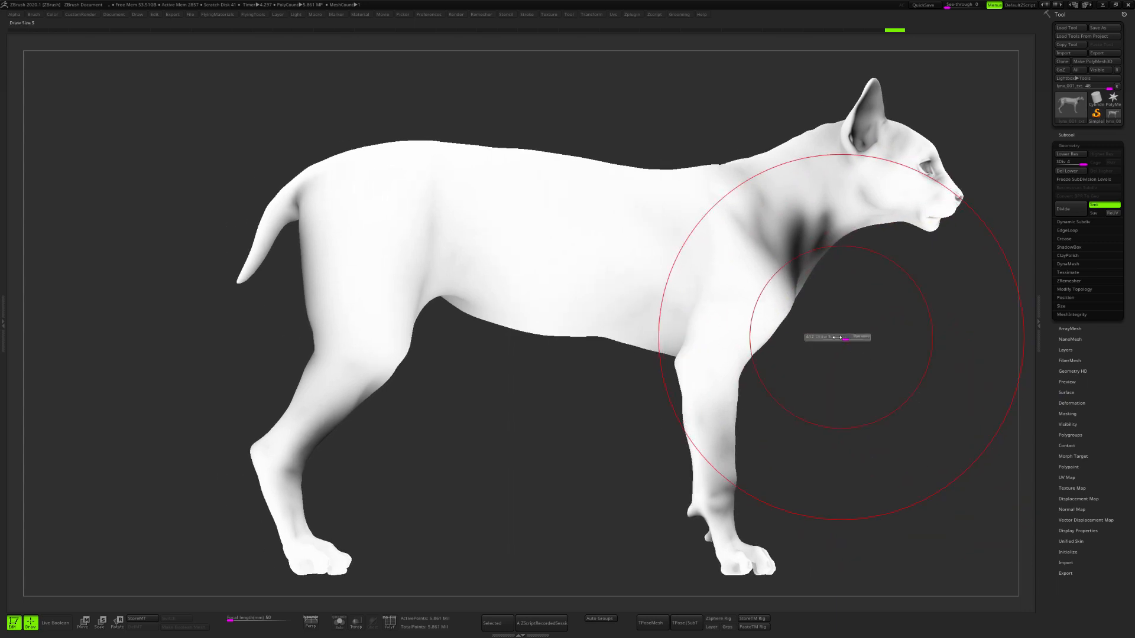
drag(840, 336, 828, 337)
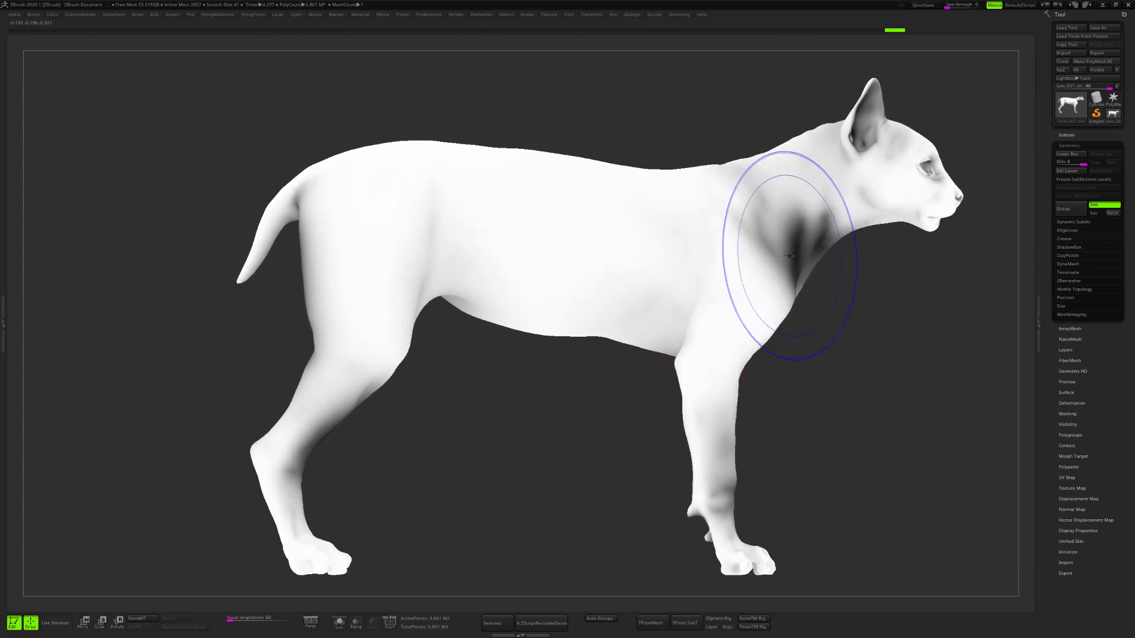
key(s)
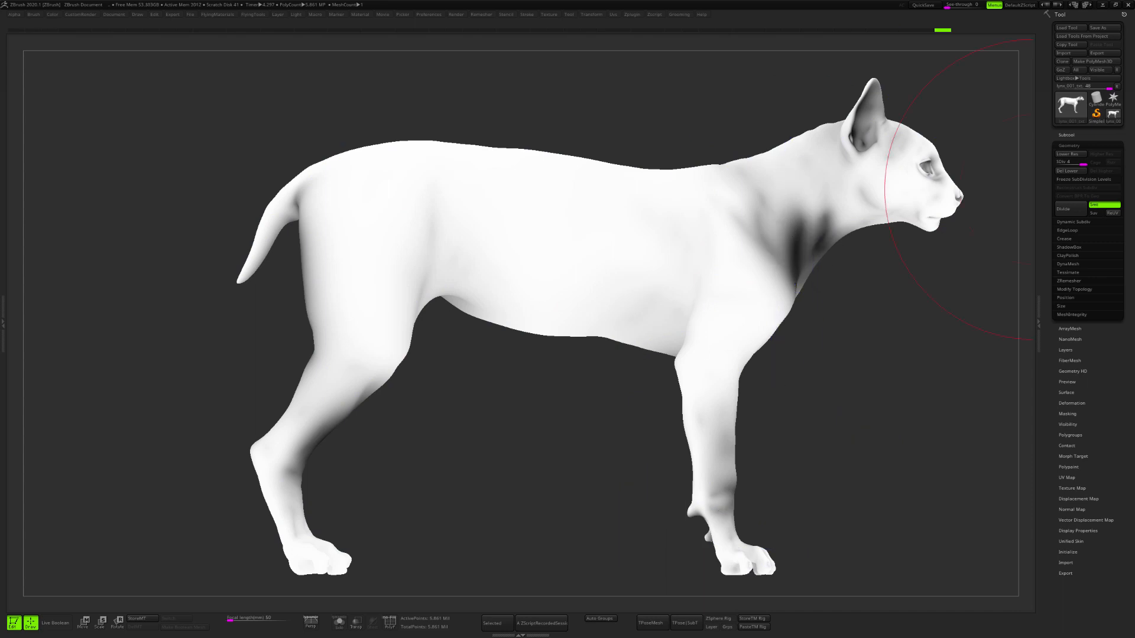
- Rename the cat subtool as SO_ao
click(1082, 135)
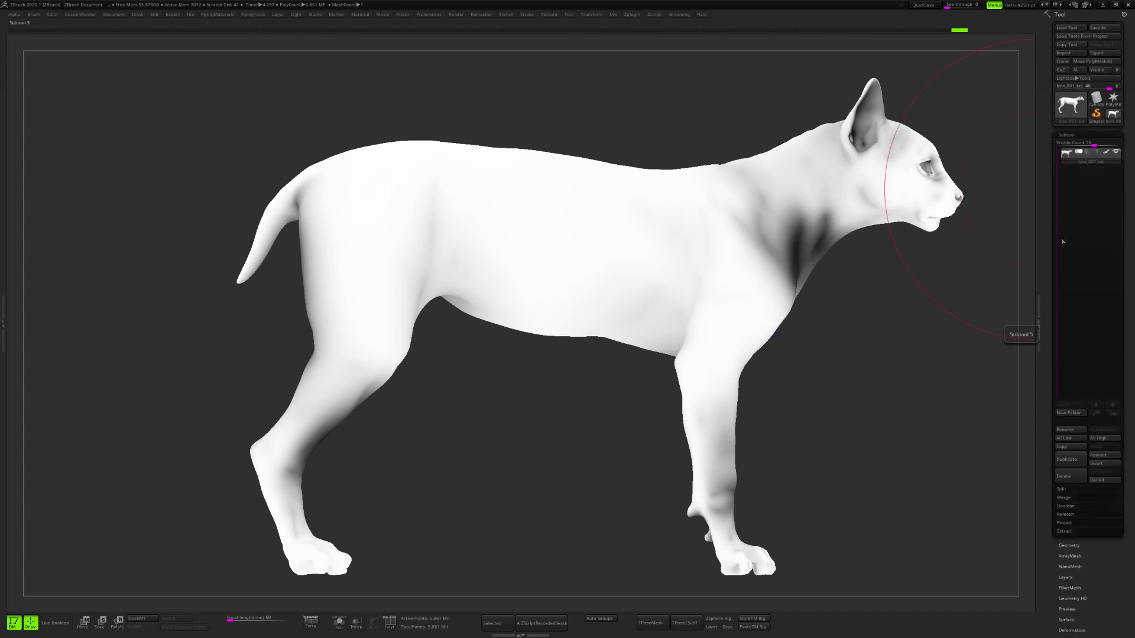
mouse_move(1105, 162)
key(F2)
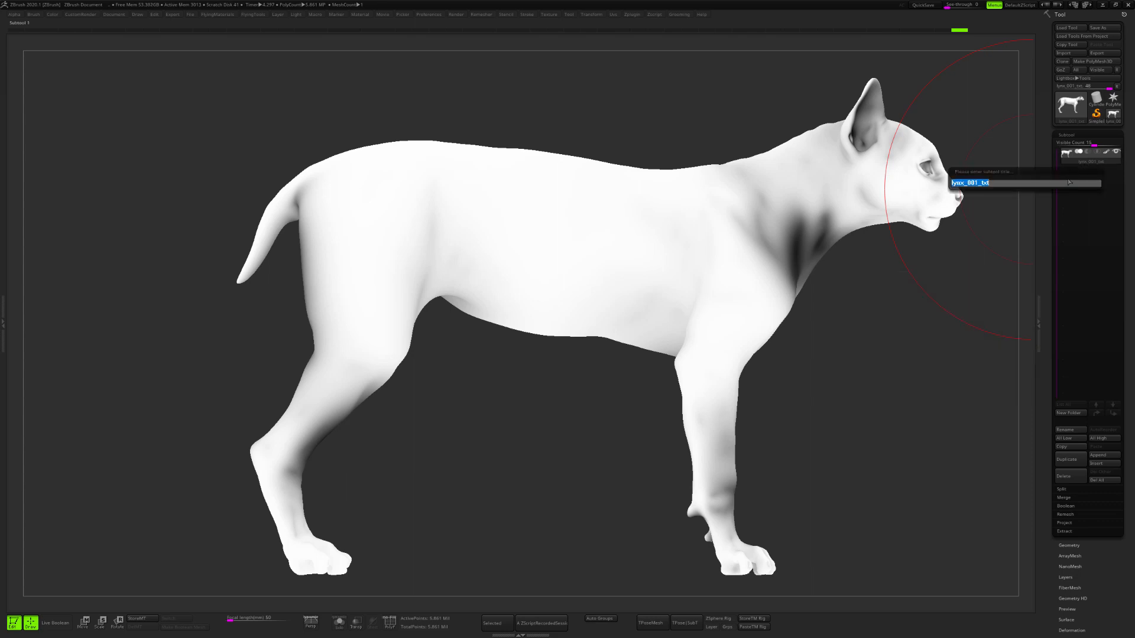
text(SO_ao)
key(Return)
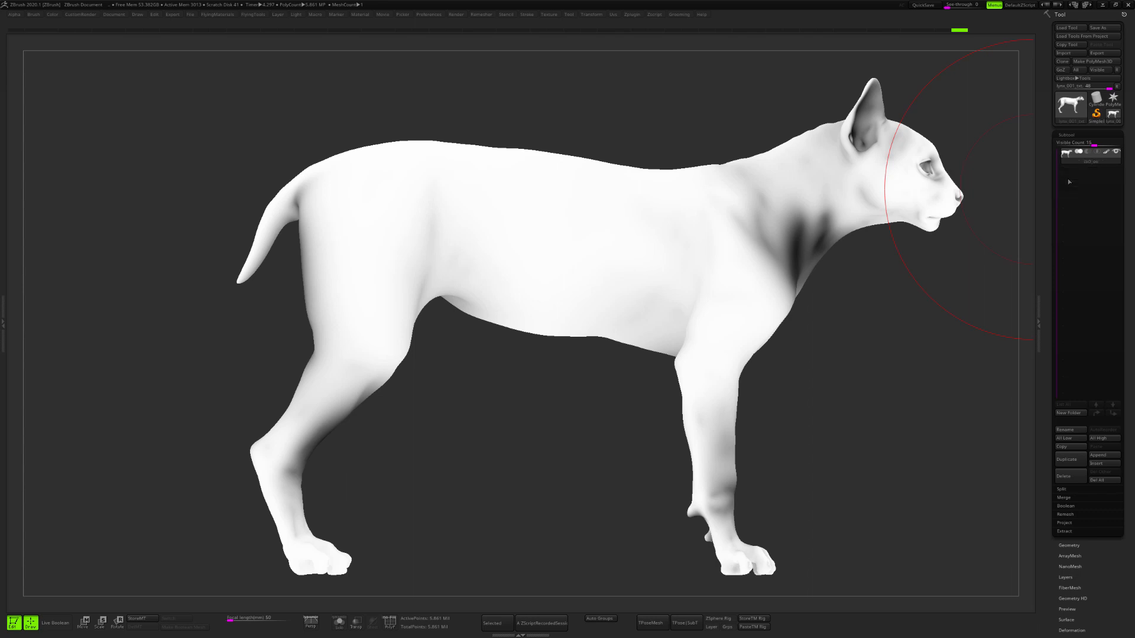
- Review and accept the Multi Map Exporter file options, with the _polypaint texture suffix and UDIM tile format
click(632, 15)
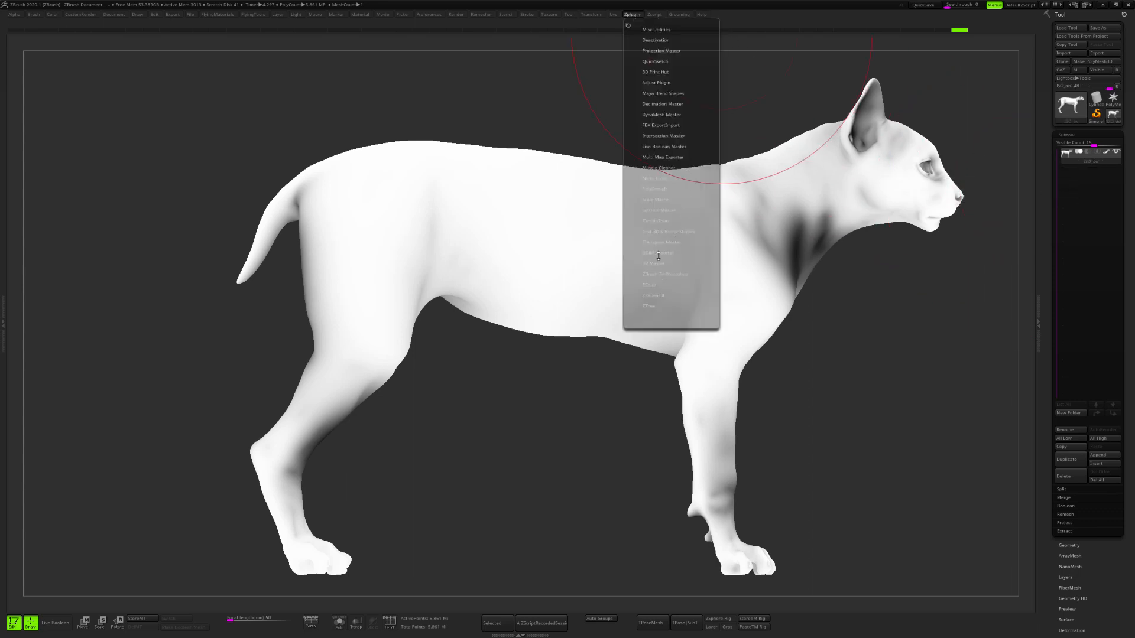
click(677, 155)
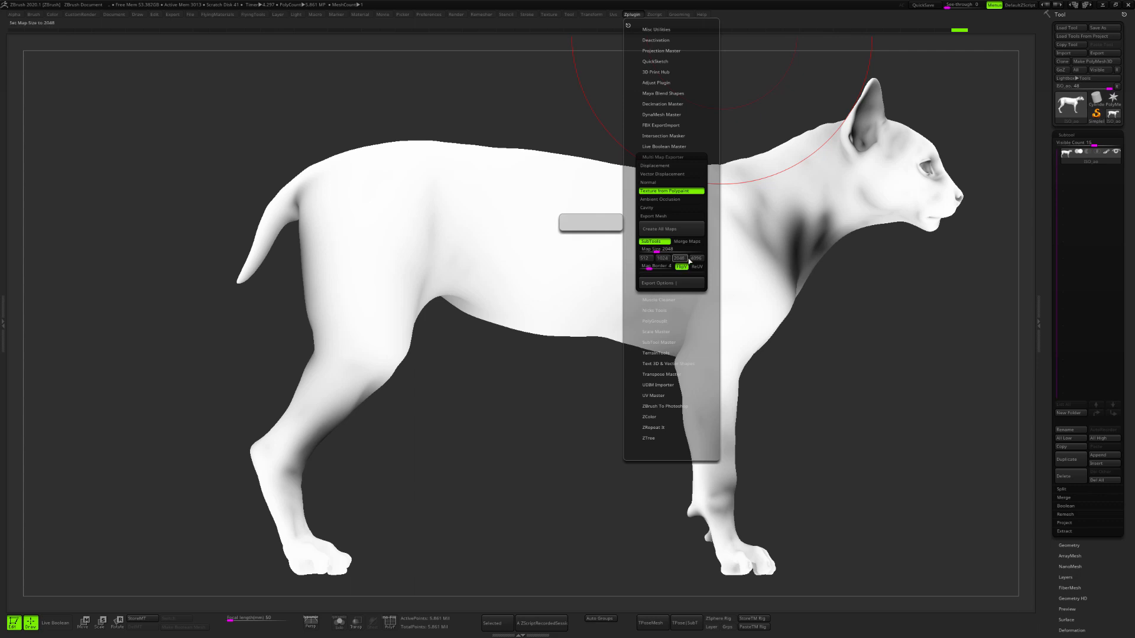
click(694, 282)
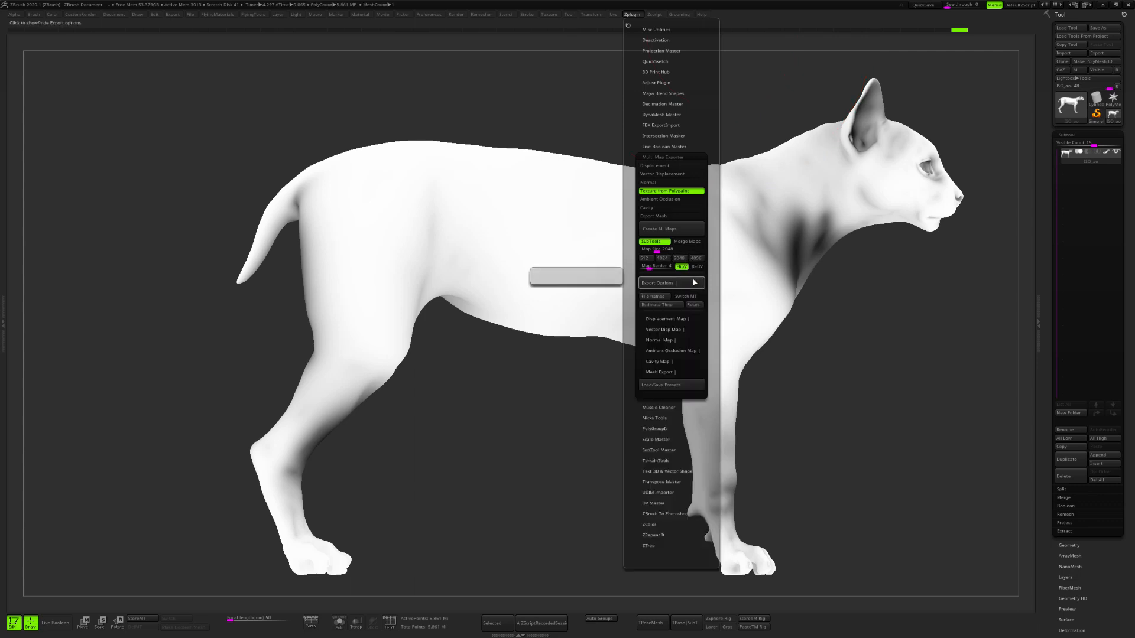
click(663, 296)
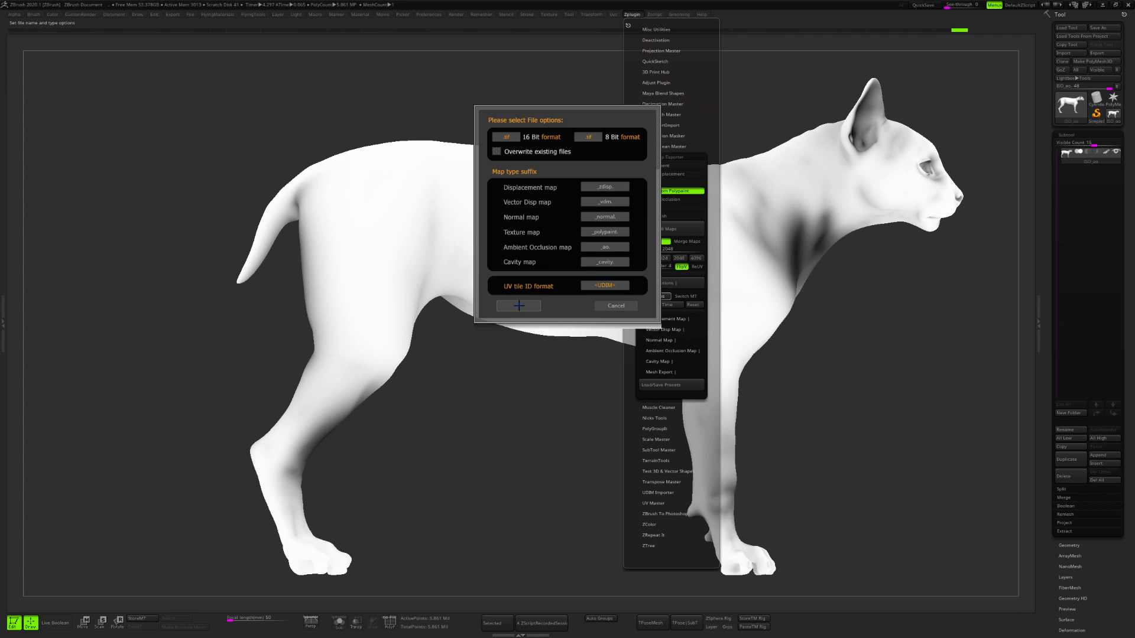
click(518, 306)
- Create the polypaint texture map and save it as ISO_ao.tif in a new Desktop folder named ISO
click(632, 15)
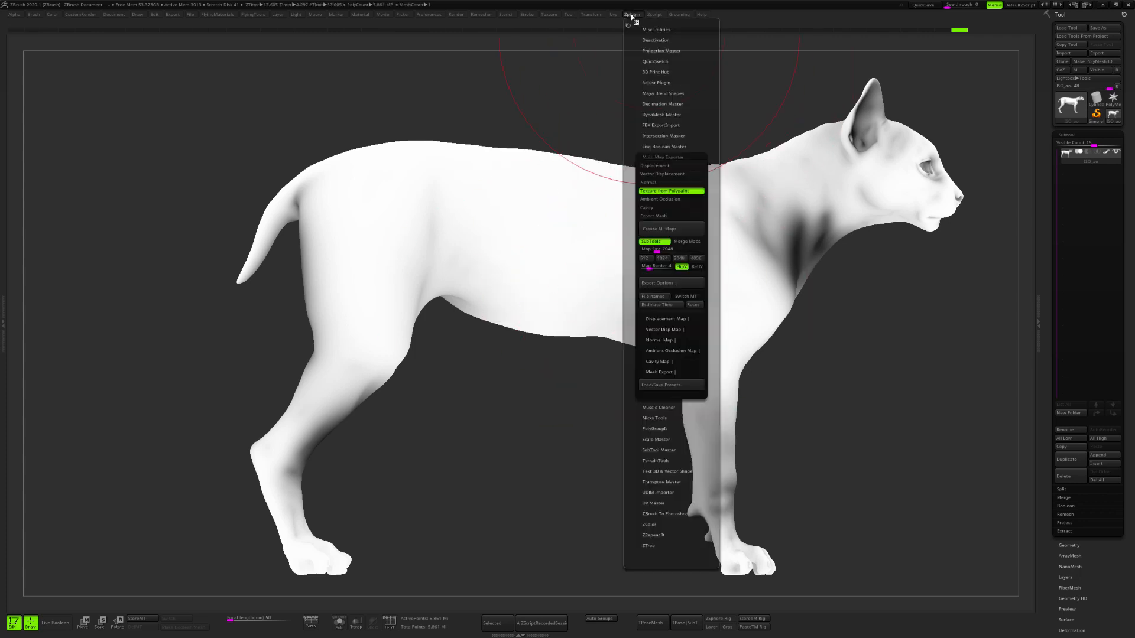
click(692, 230)
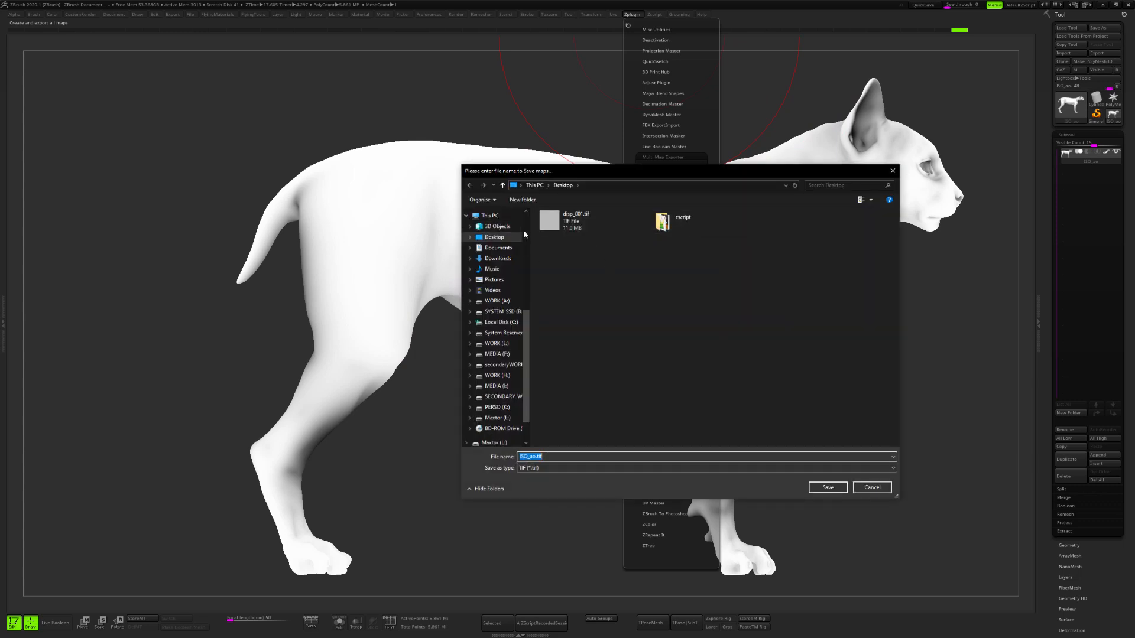
click(620, 276)
click(522, 200)
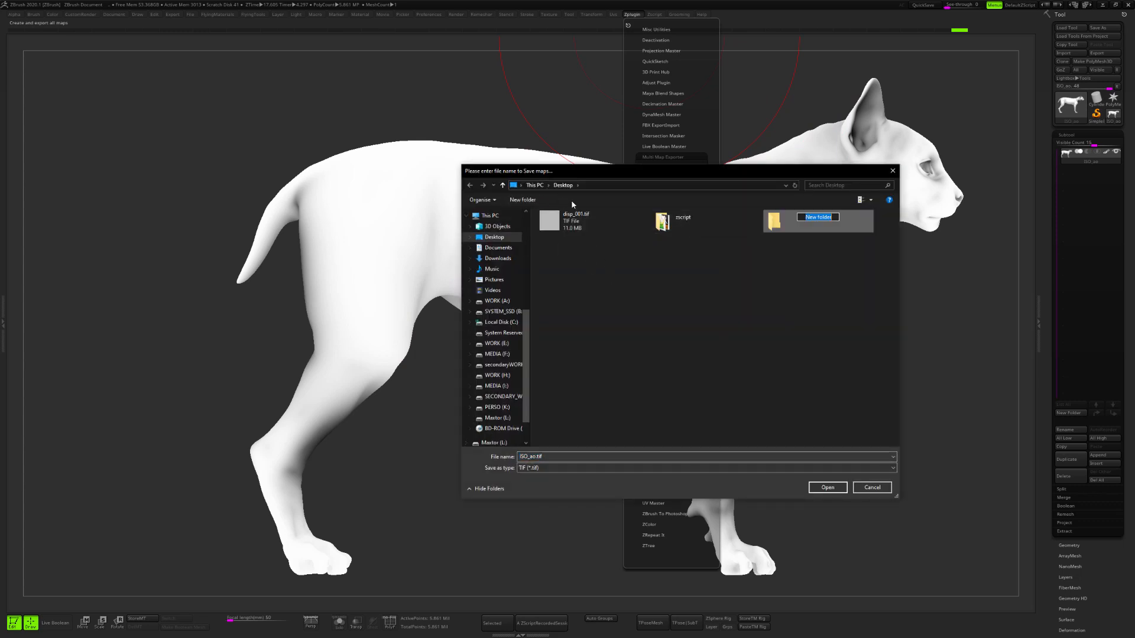
key(BackSpace)
text(ISO)
key(Return)
key(Return)
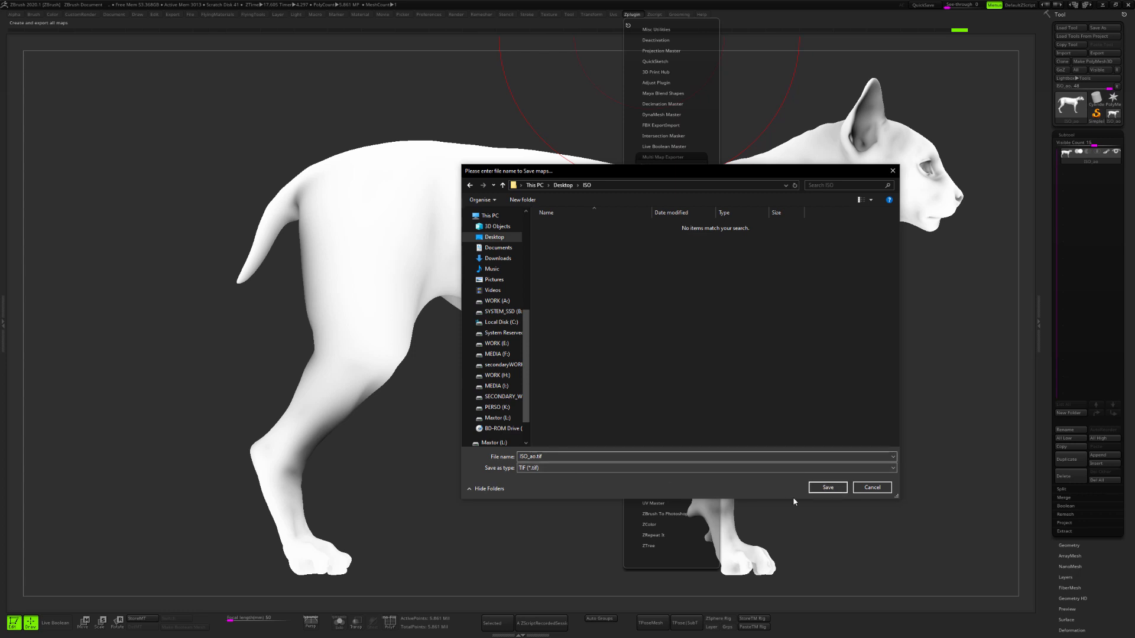
click(831, 488)
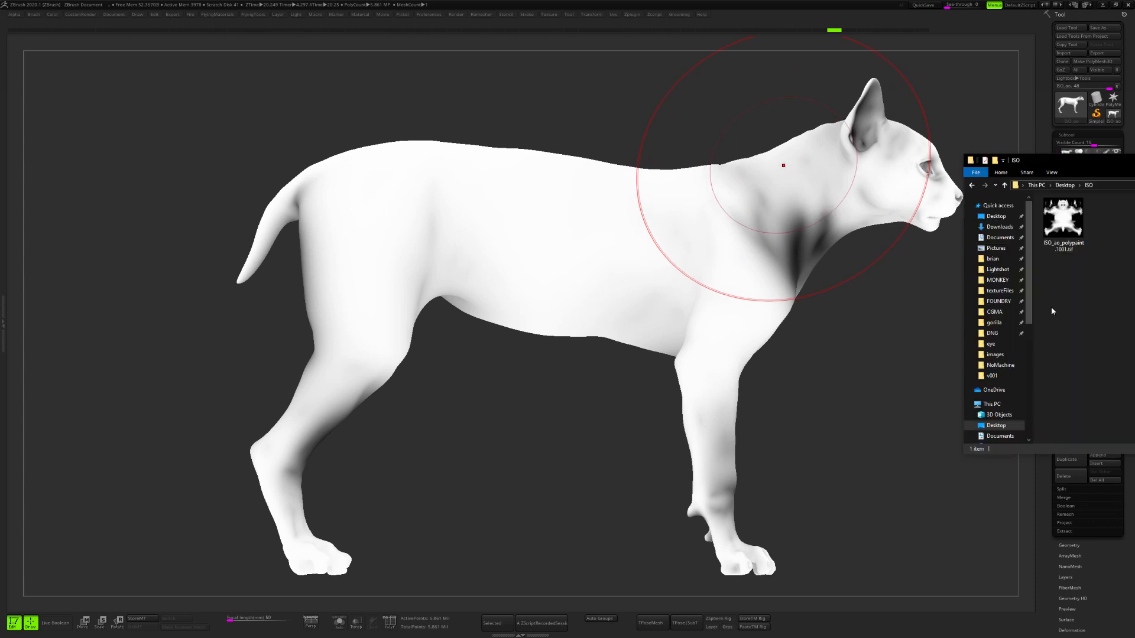
- Open the exported ISO_ao_polypaint.1001.tif to check the baked shading on the UV layout, and close it
click(439, 222)
double_click(439, 222)
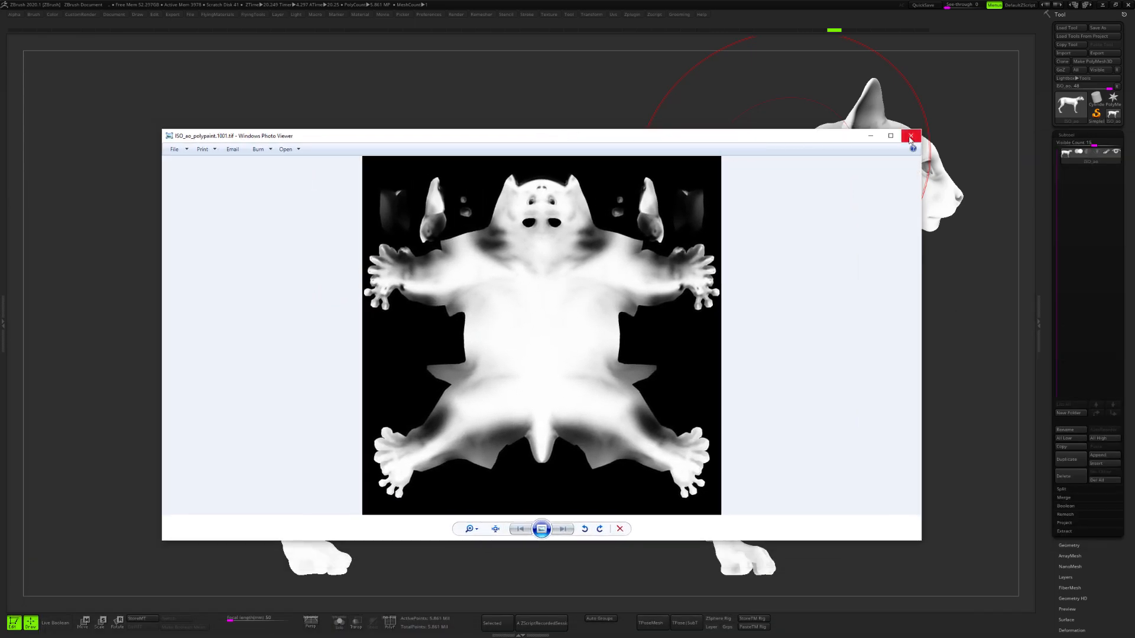
click(910, 138)
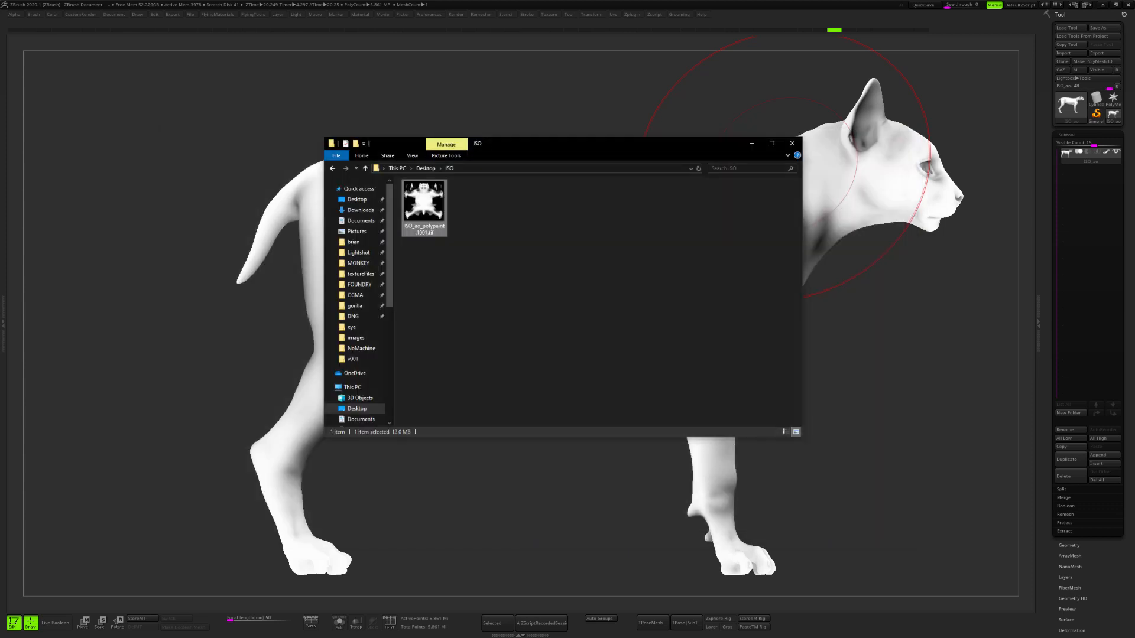
- Switch to Maya and change body_geo to its multi-tile UV set in the UV Editor
key(alt+Tab)
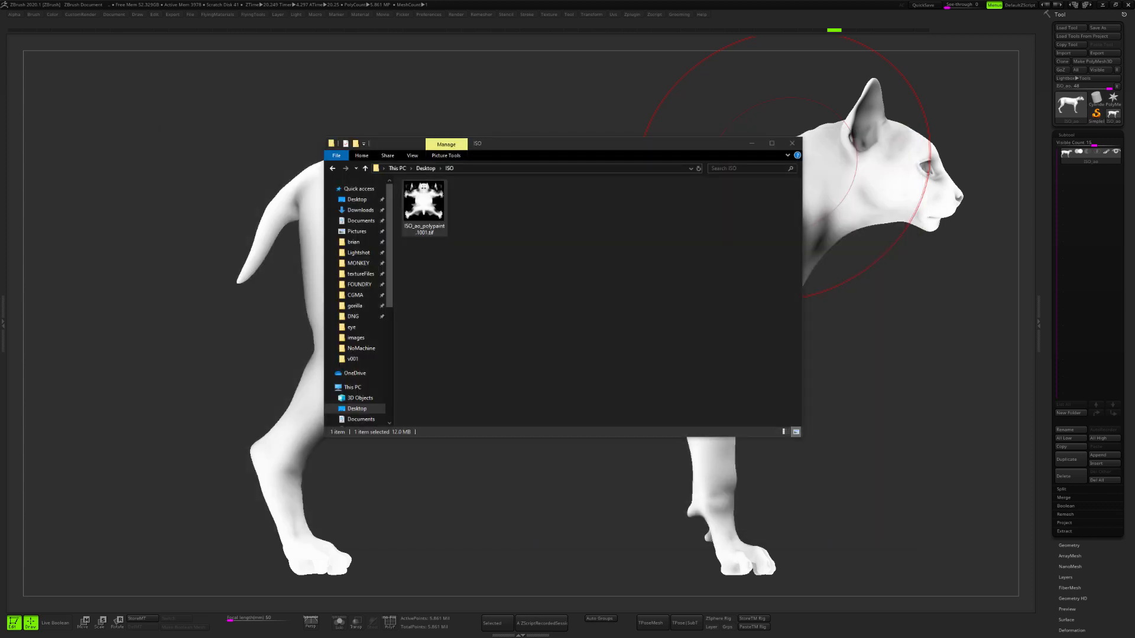
click(697, 312)
click(545, 258)
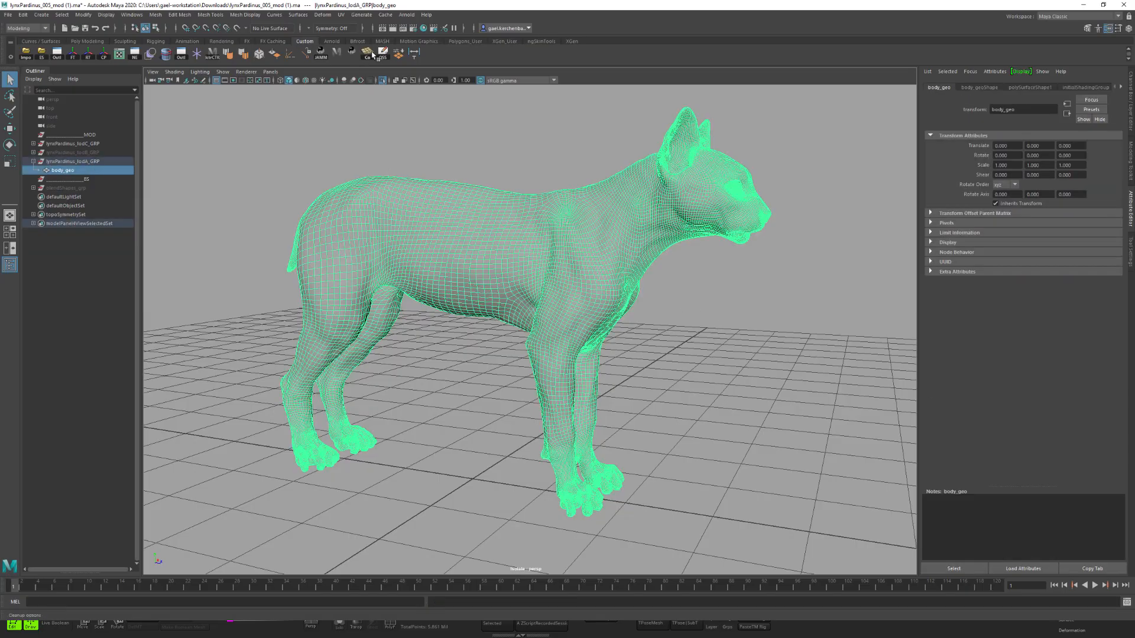
click(120, 55)
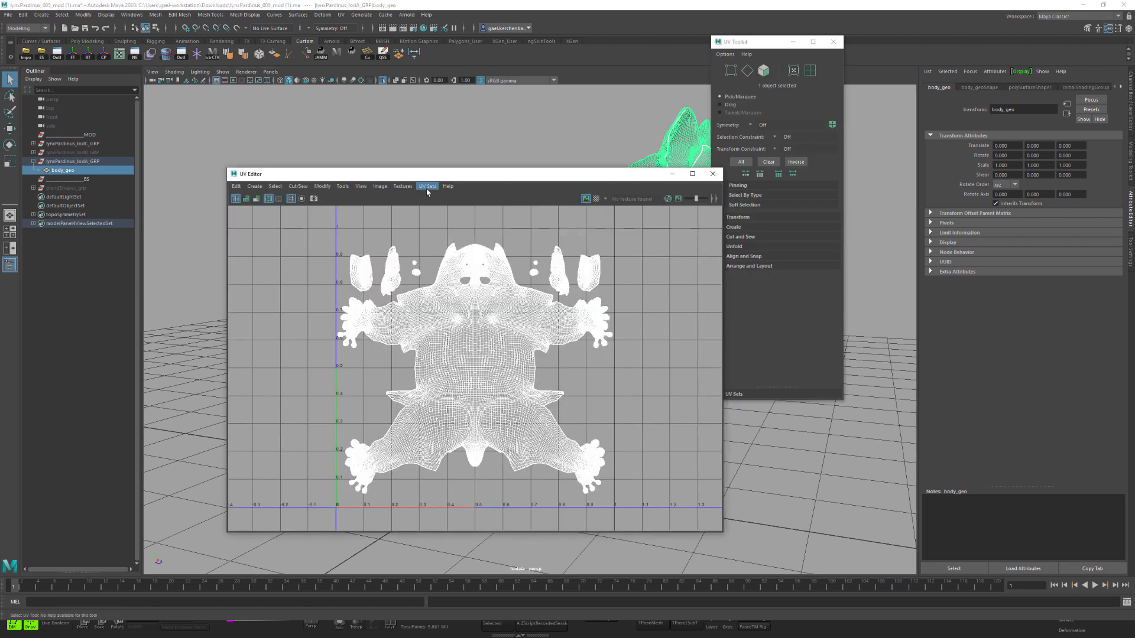
click(427, 186)
click(469, 284)
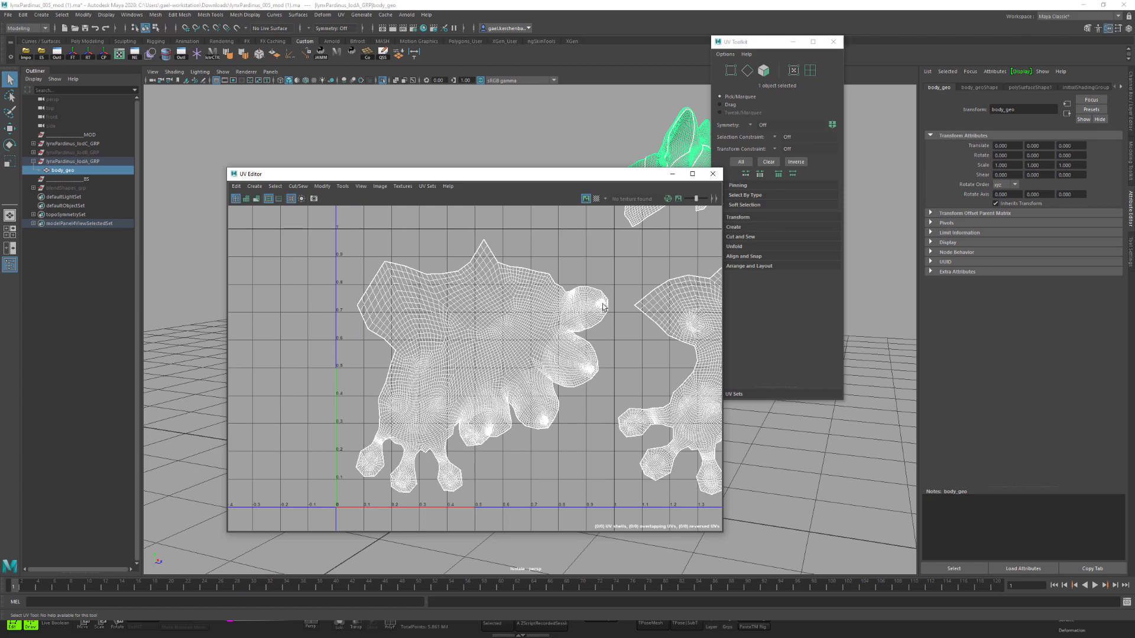
scroll(421, 361, down, 4)
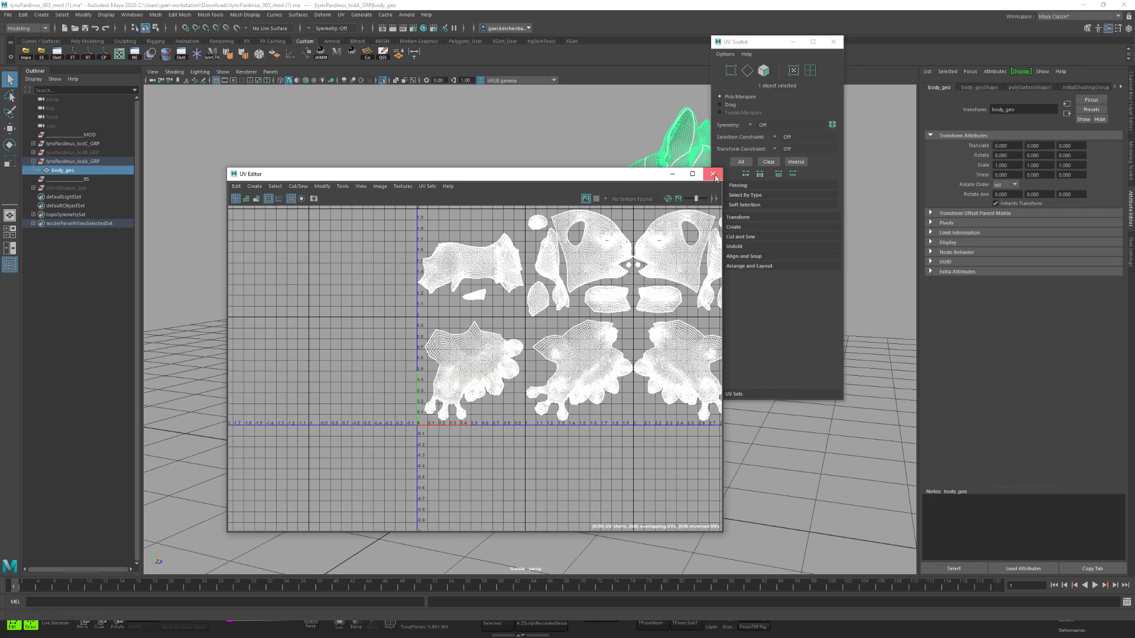
click(713, 174)
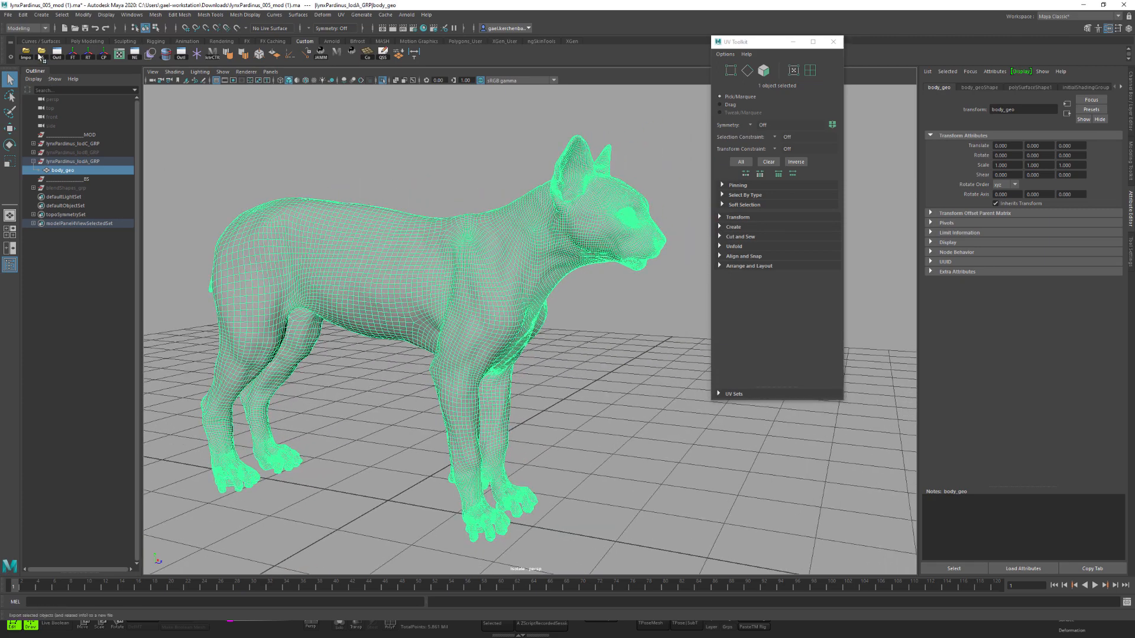
- Export the selected body_geo mesh as OBJ to the Desktop, overwriting lynx_001_txt.obj
click(41, 53)
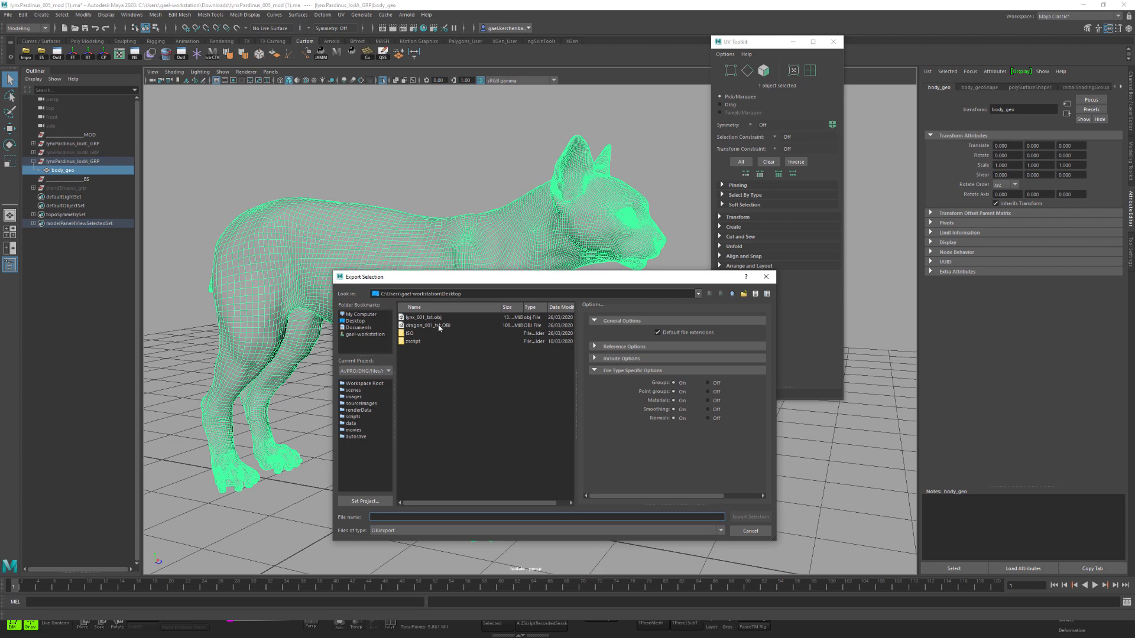
double_click(441, 319)
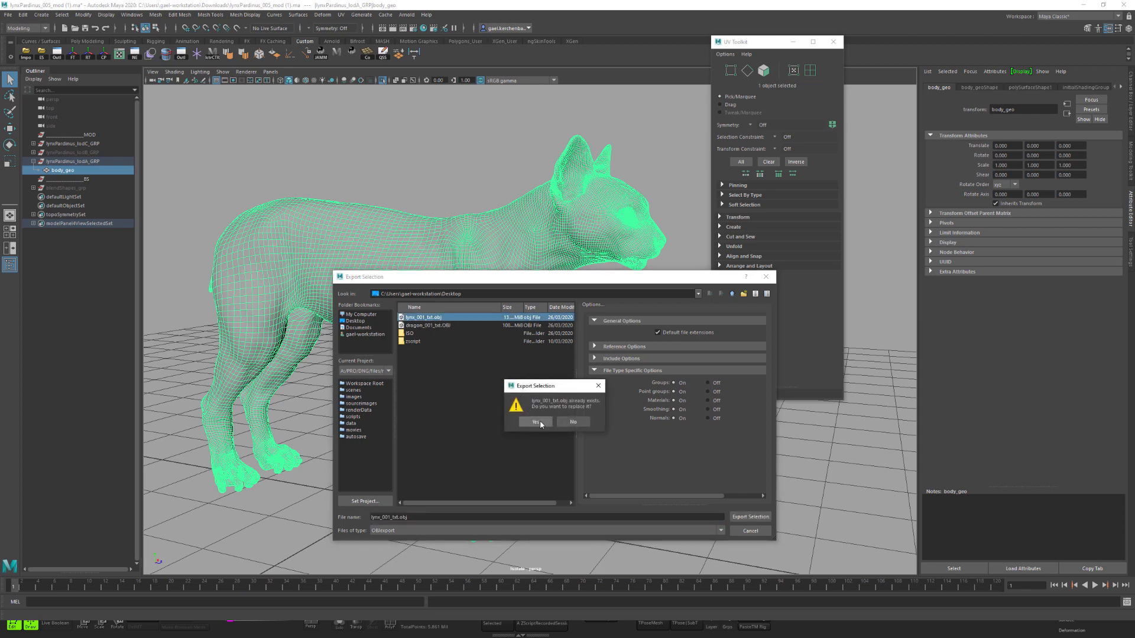
click(536, 422)
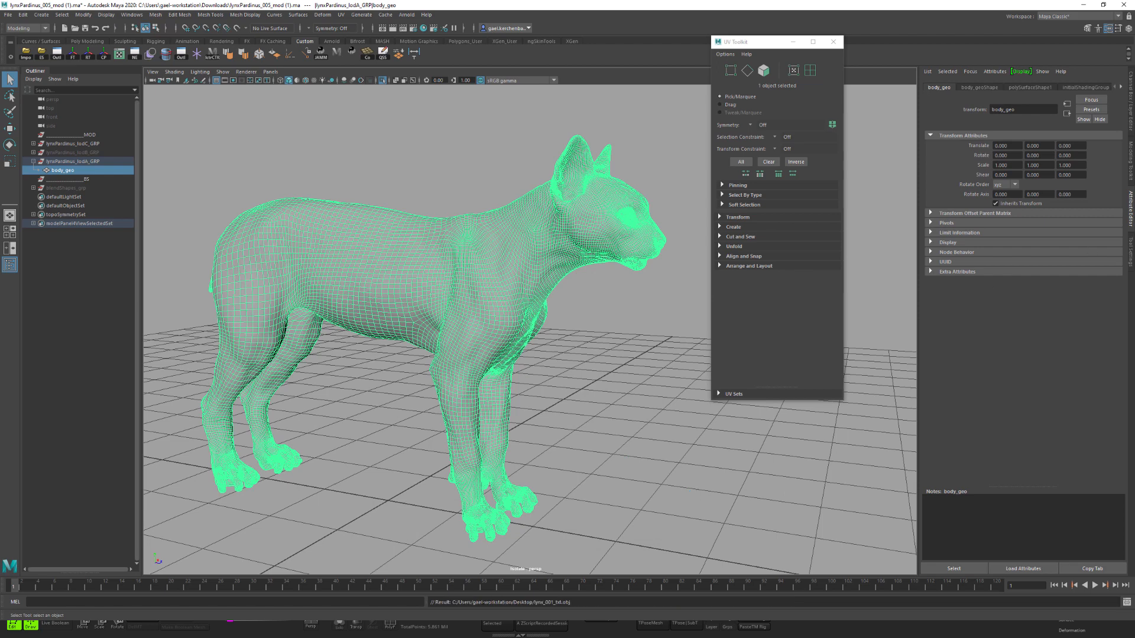
- Switch back to ZBrush, lower the cat to its base subdivision level and display its wireframe
key(alt+Tab)
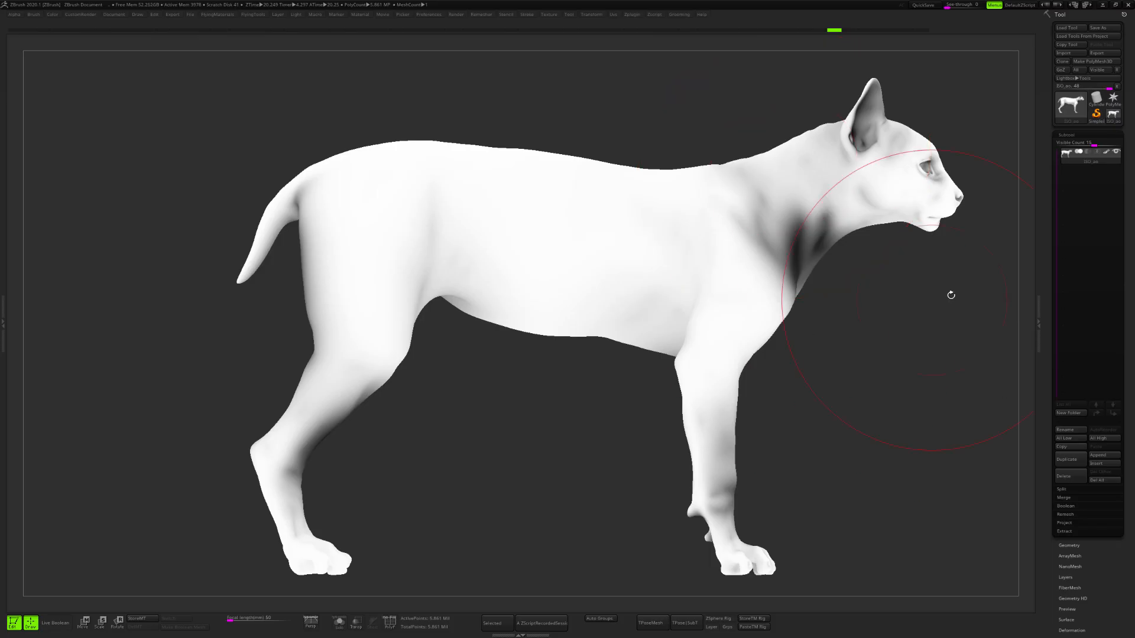
drag(906, 298, 935, 220)
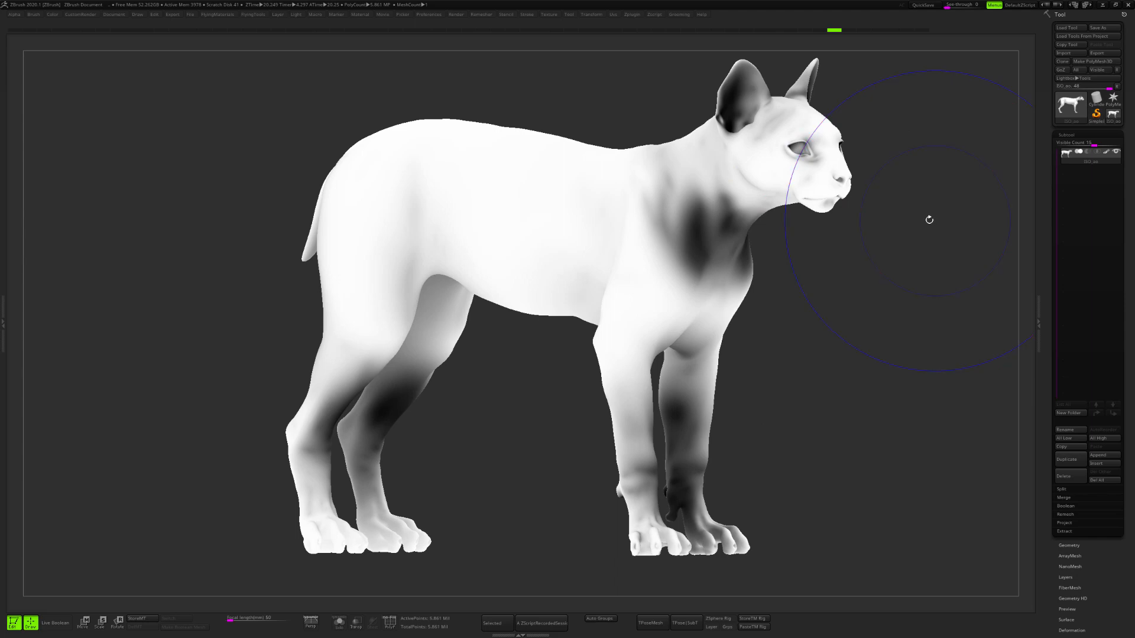
key(shift+d)
key(shift+d)
key(shift+d)
key(shift+f)
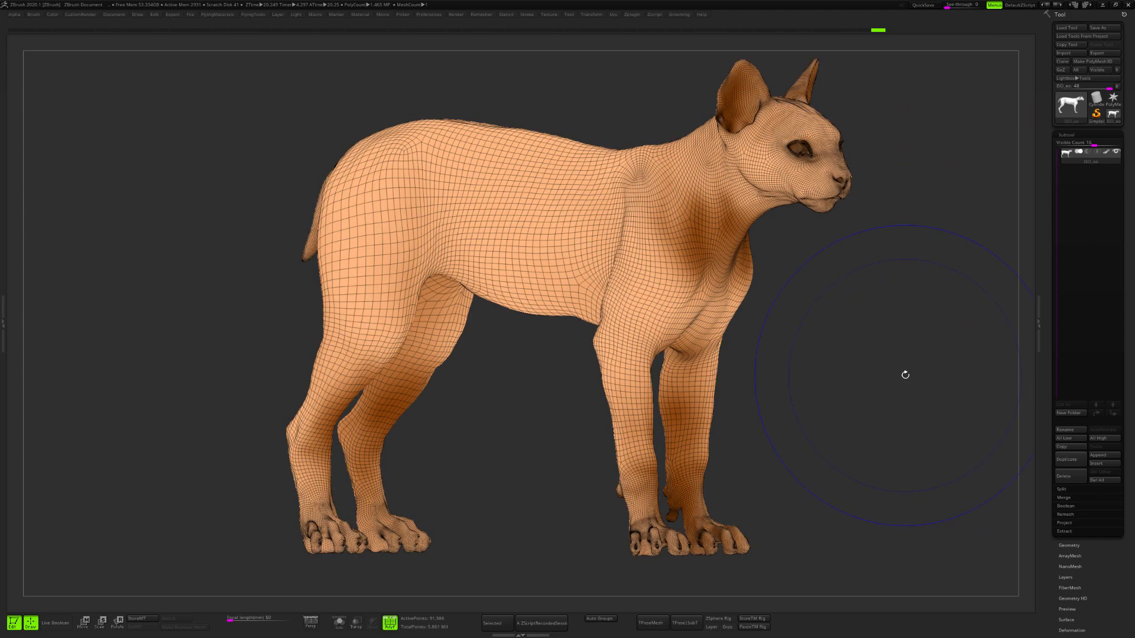
- Import lynx_001_txt.obj from the Desktop onto the cat's base subdivision level
click(1064, 52)
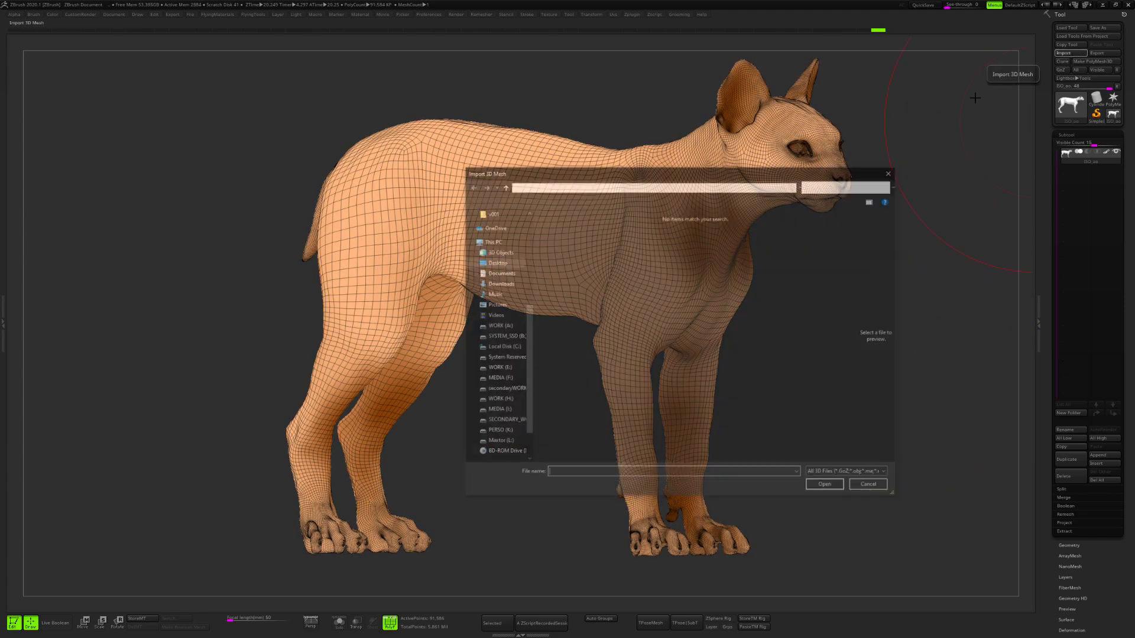
scroll(527, 222, up, 5)
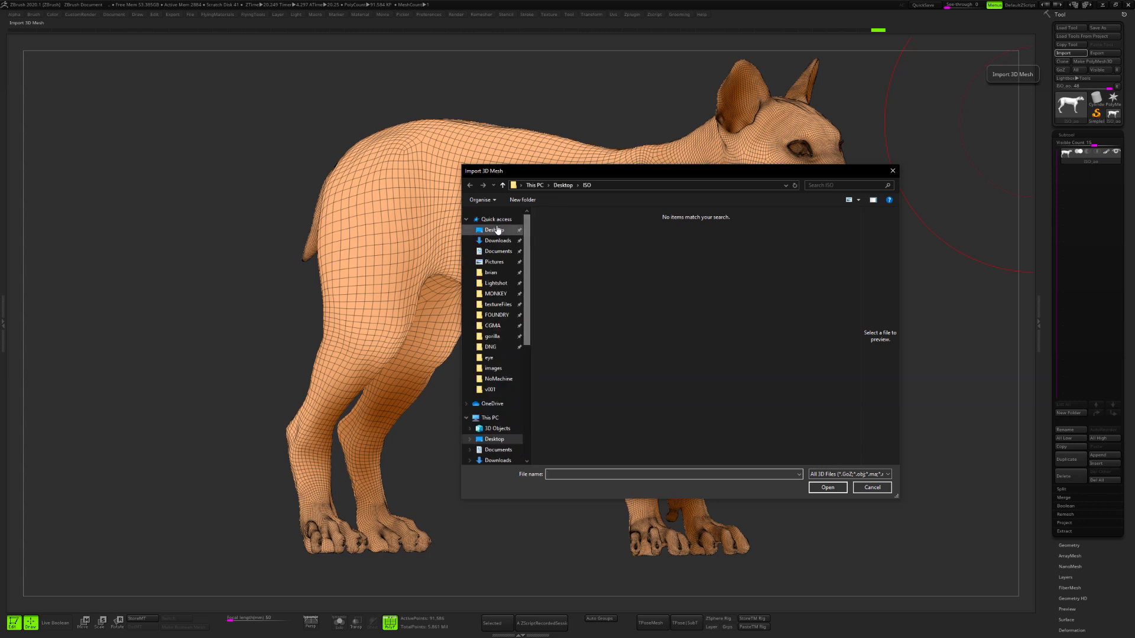
click(494, 230)
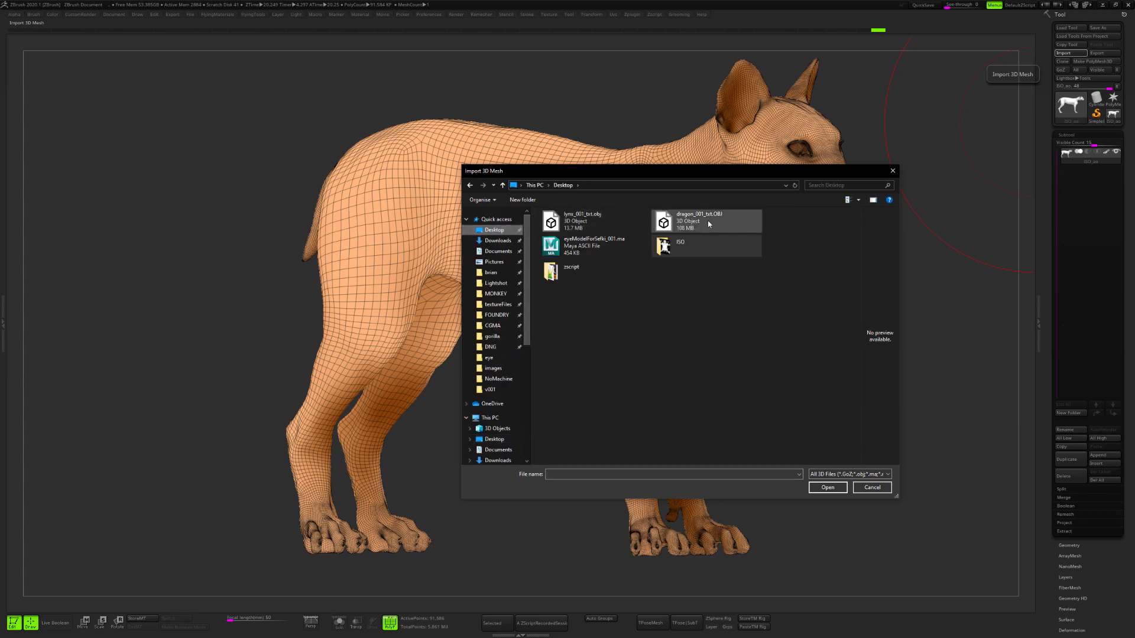
click(602, 227)
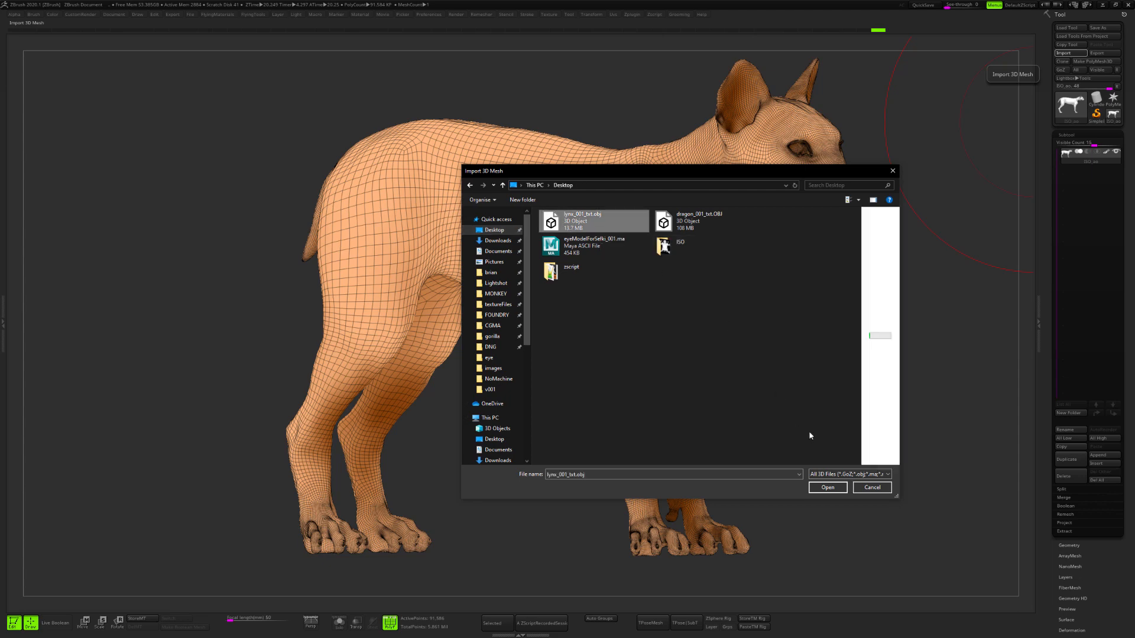
click(828, 488)
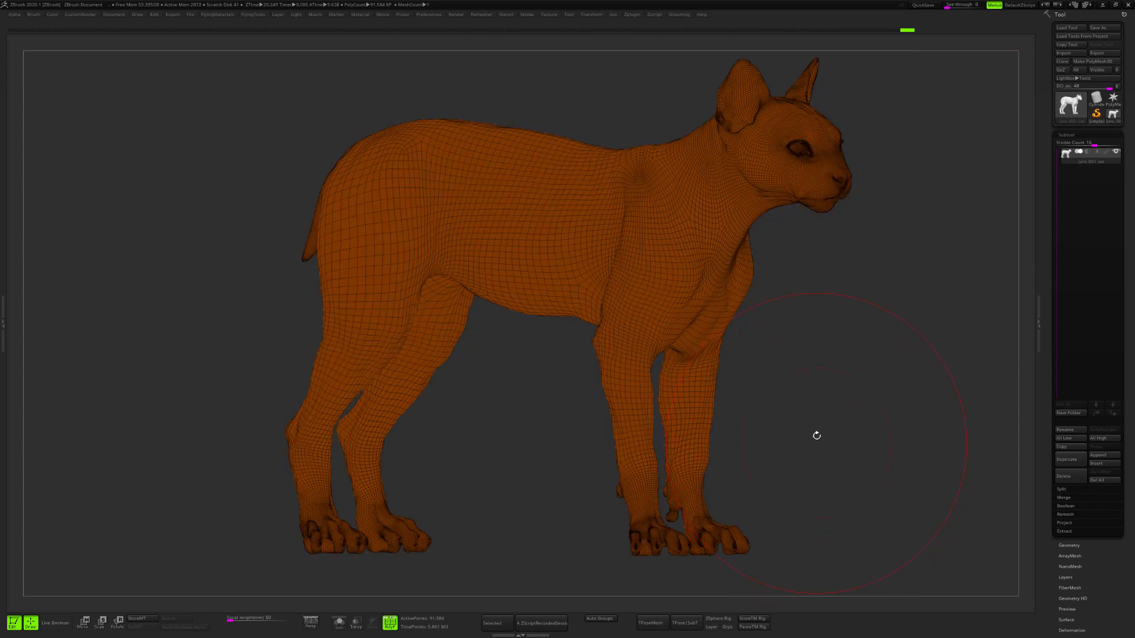
- Return the cat to its highest subdivision level and check the mesh from the side
key(shift+f)
key(shift+f)
key(ctrl+d)
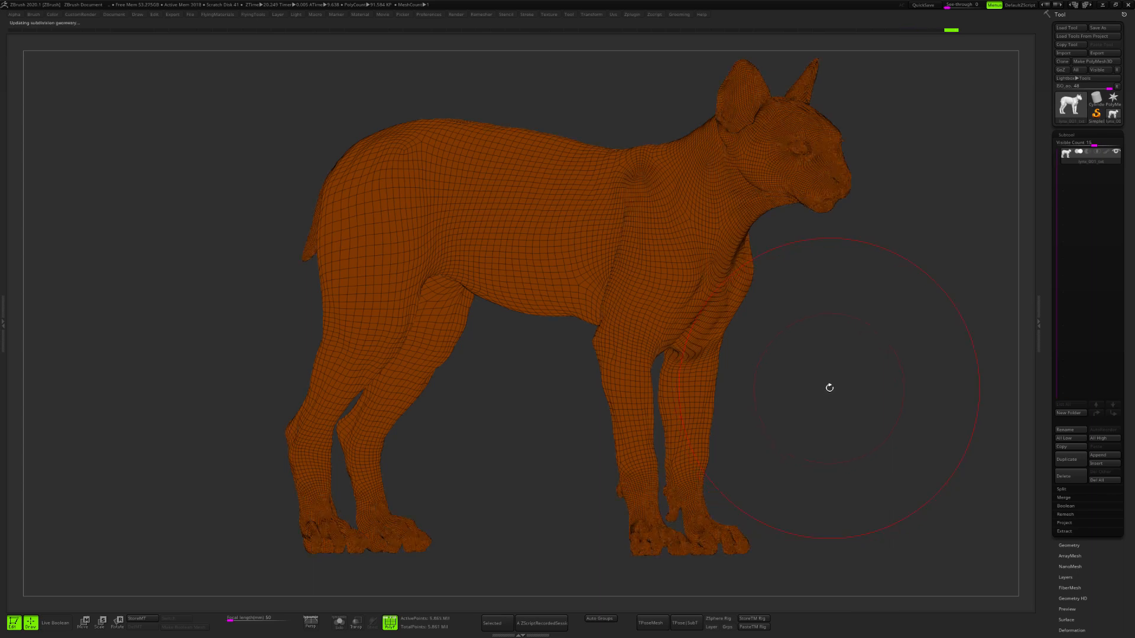
ctrl+right_drag(818, 367, 844, 368)
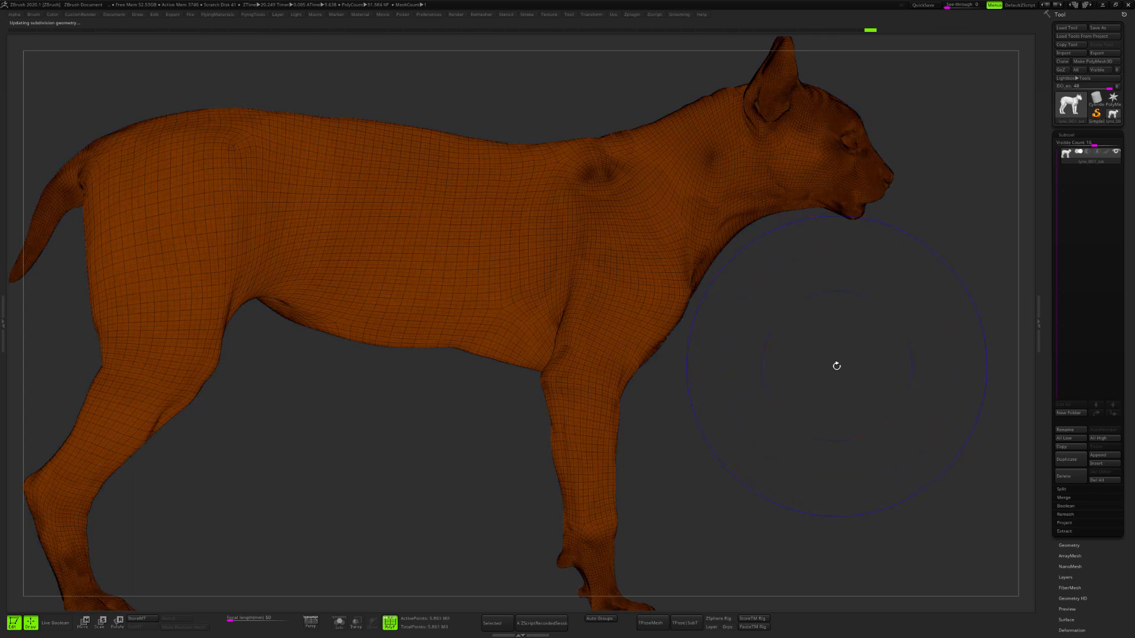
key(shift+f)
ctrl+right_drag(839, 357, 806, 334)
- Create polygroups on the cat from its UV tiles using UV Groups
key(t)
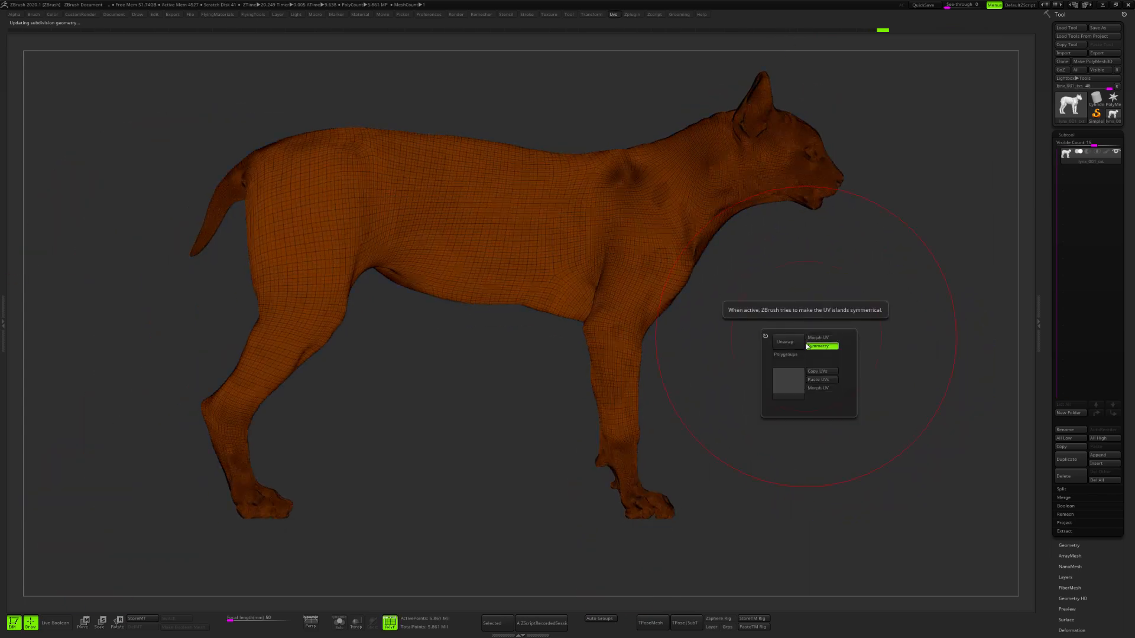
key(r)
click(818, 586)
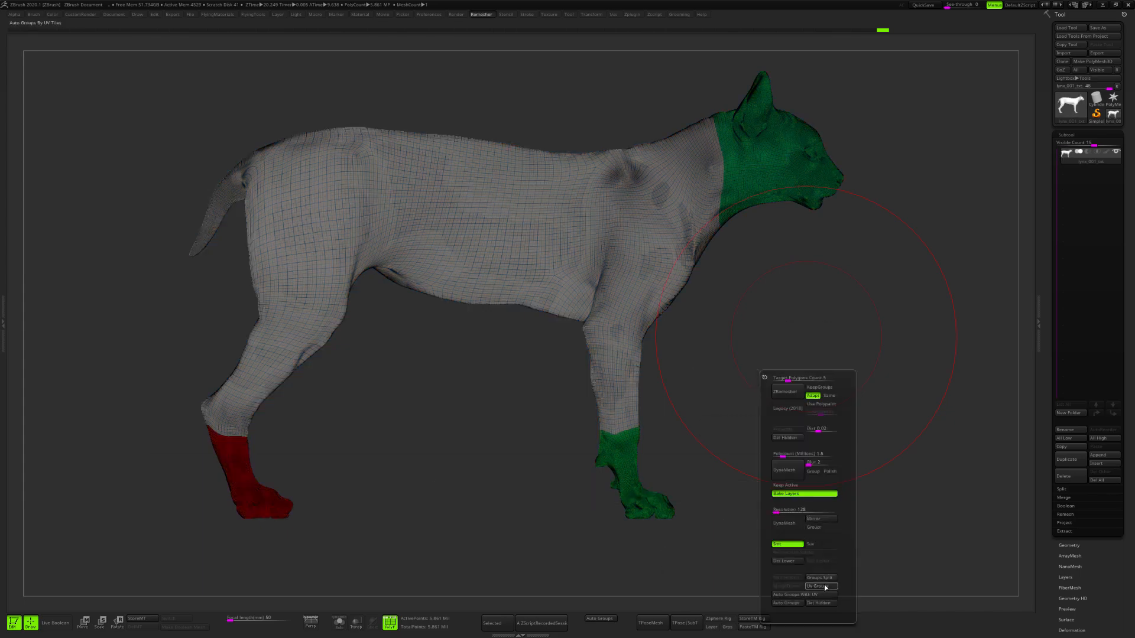
alt+right_drag(830, 278, 807, 281)
key(shift+f)
key(shift+f)
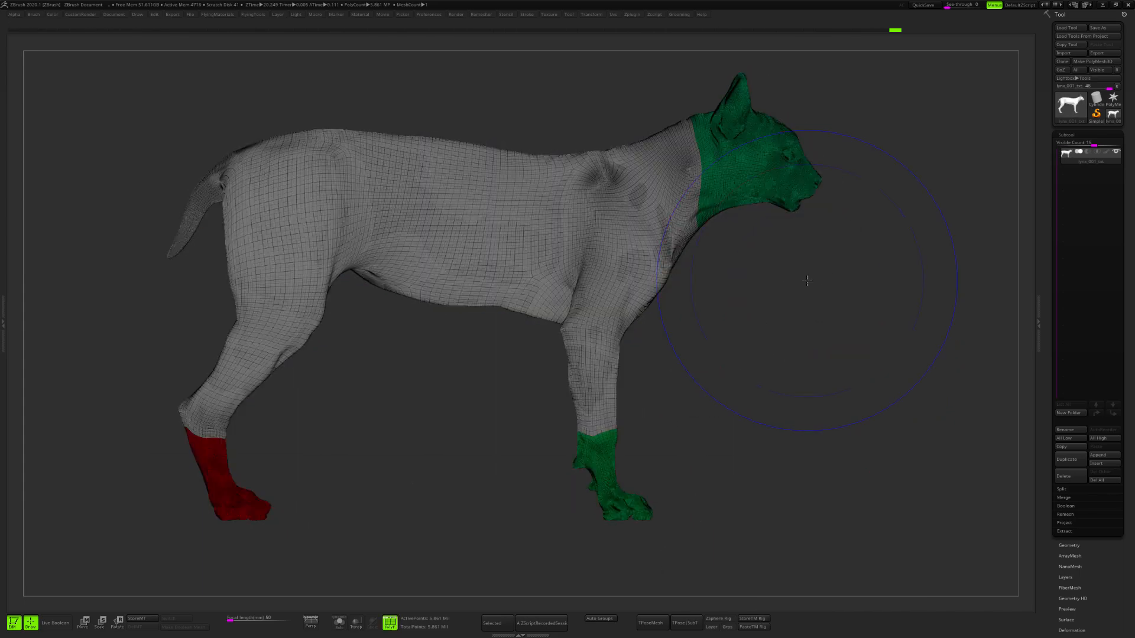
- Lower the cat by three subdivision levels and mask it by ambient occlusion
scroll(1082, 547, down, 3)
key(shift+d)
key(shift+d)
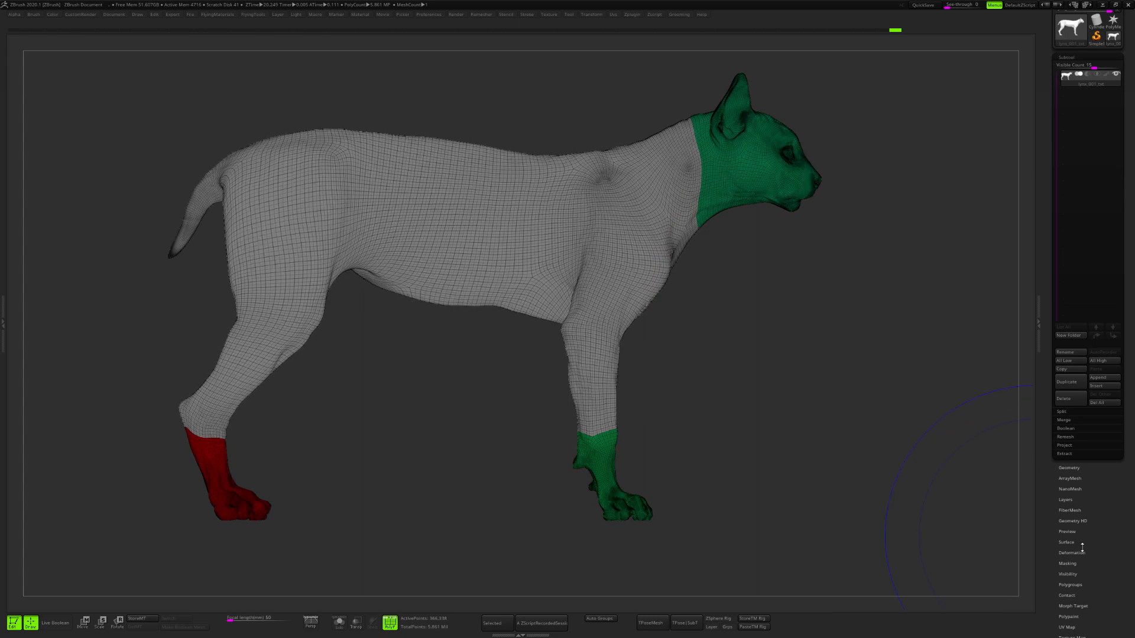
scroll(1071, 599, down, 2)
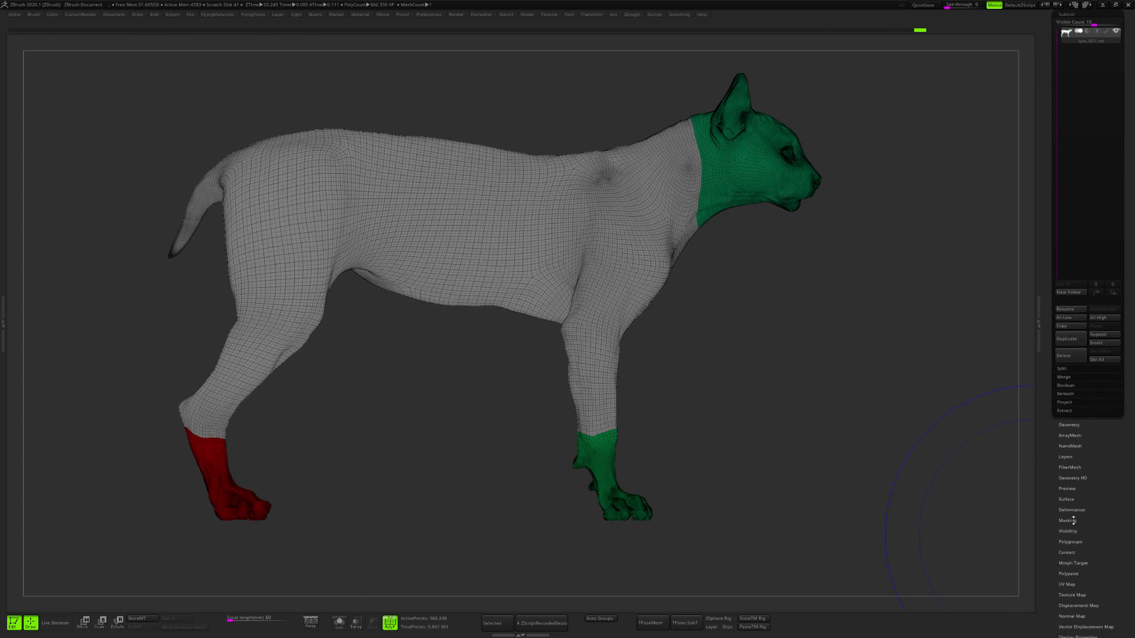
key(shift+d)
click(1068, 520)
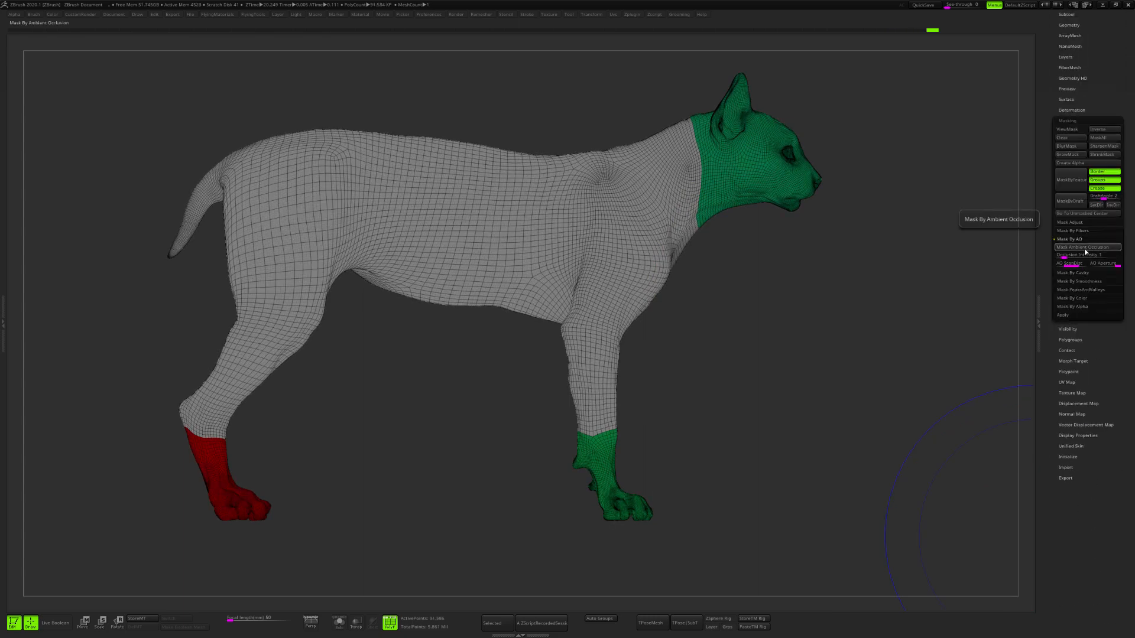
click(1085, 248)
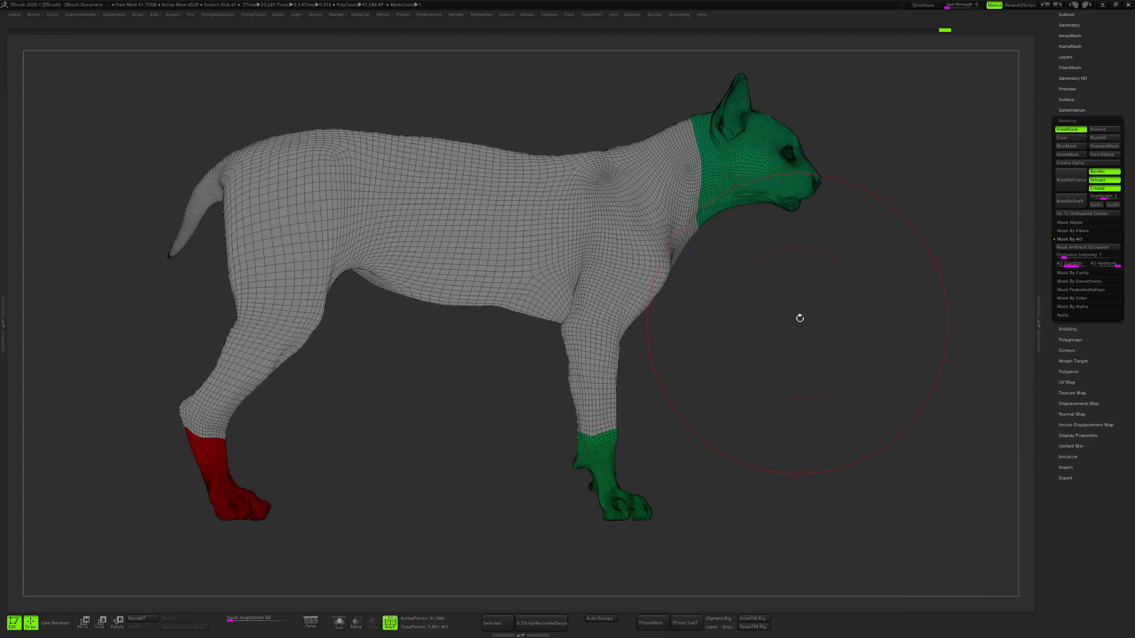
- Hide the cat's wireframe, then invert and blur the ambient occlusion mask
ctrl+click(805, 312)
key(shift+f)
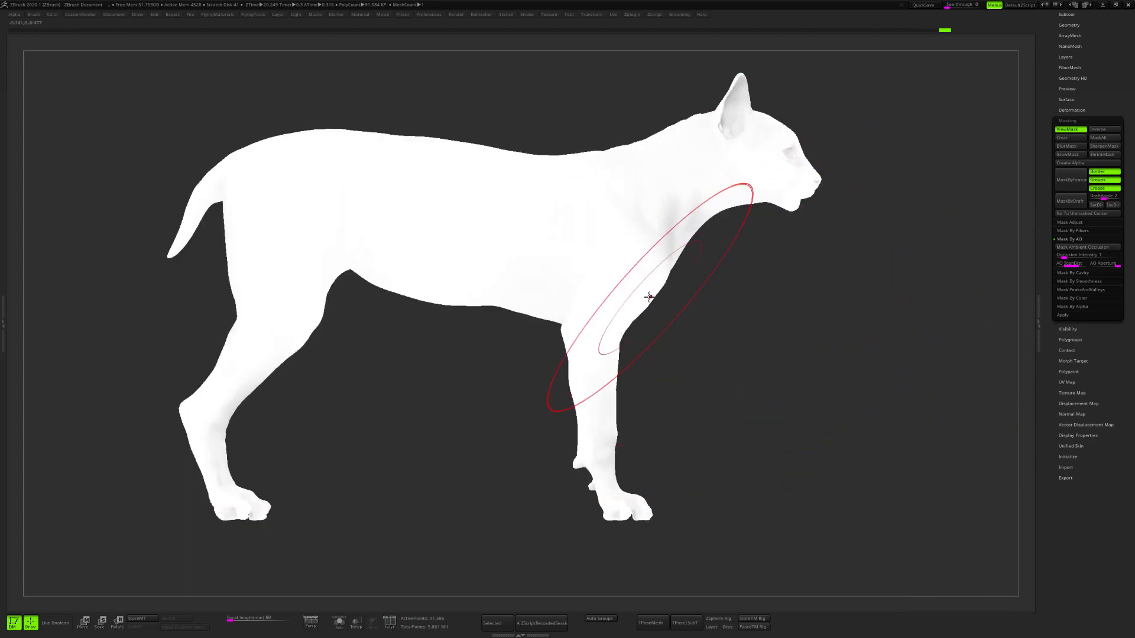
key(s)
drag(683, 304, 674, 303)
ctrl+click(773, 347)
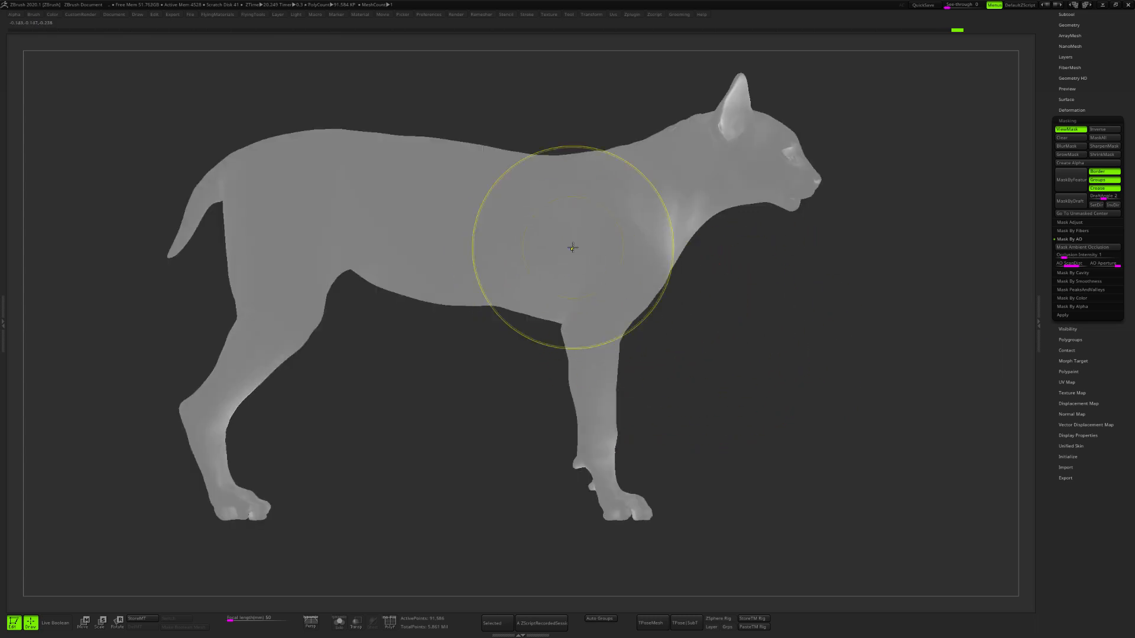
ctrl+click(572, 249)
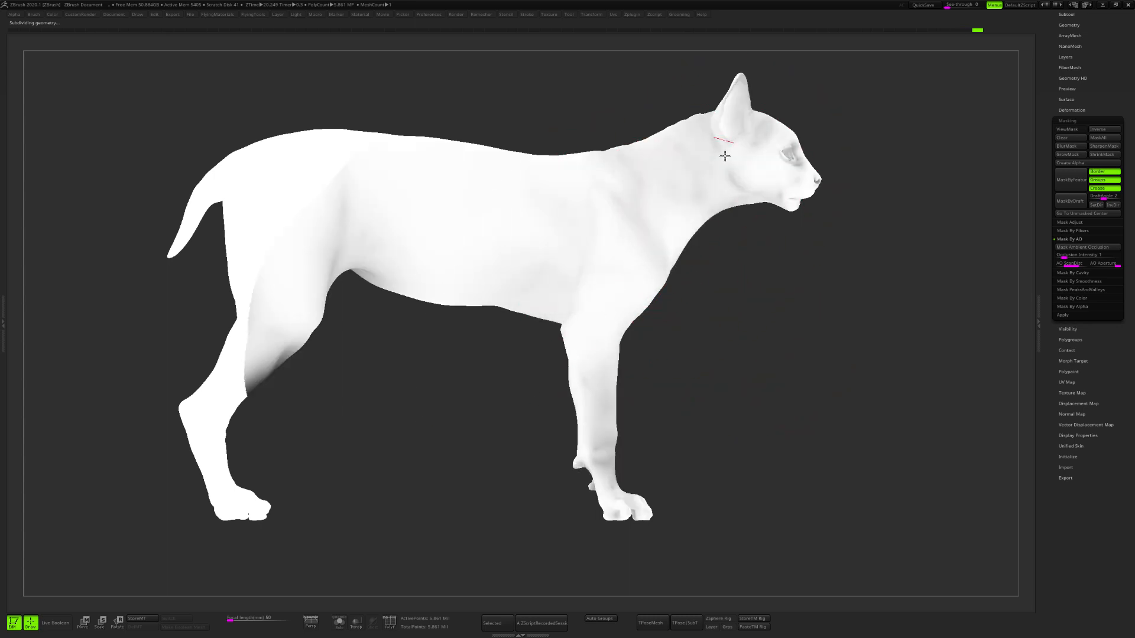
- Try painting black through the mask over the cat's head, neck and chest at an RGB intensity of 100
key(space)
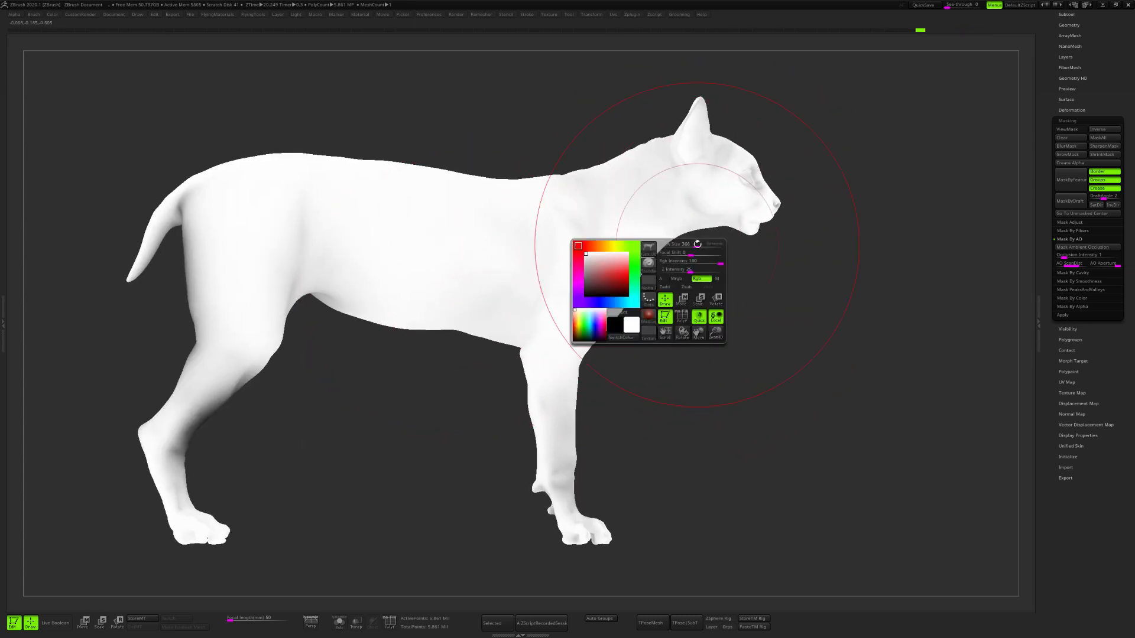
mouse_move(694, 205)
mouse_down()
mouse_move(434, 432)
mouse_move(303, 375)
mouse_move(190, 392)
mouse_move(413, 312)
mouse_move(607, 266)
mouse_up()
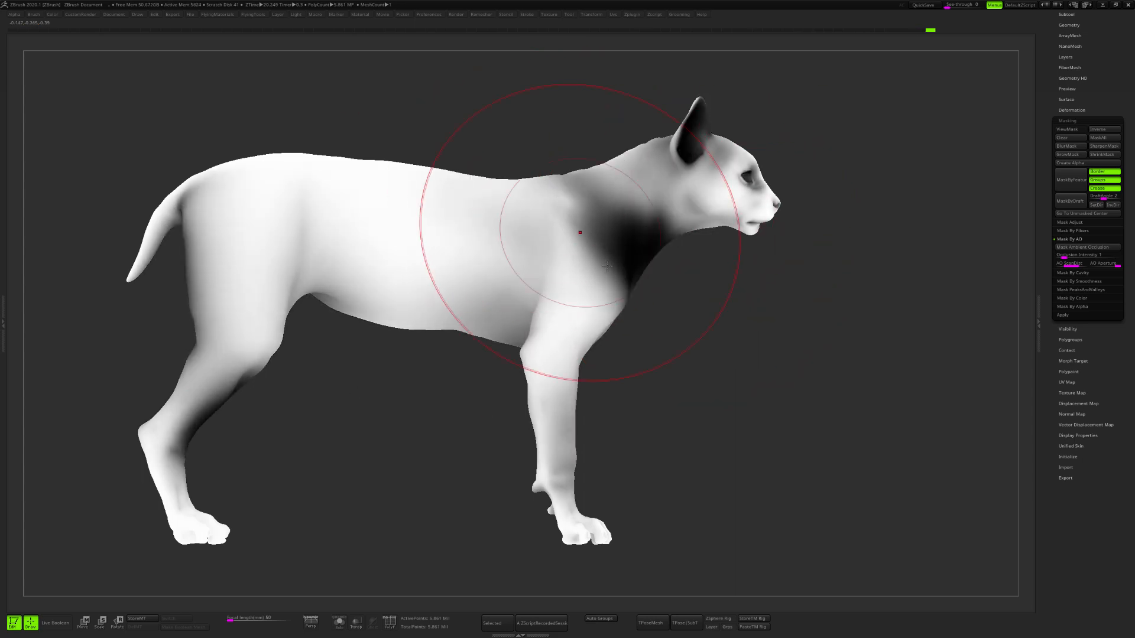
shift+drag(705, 271, 553, 278)
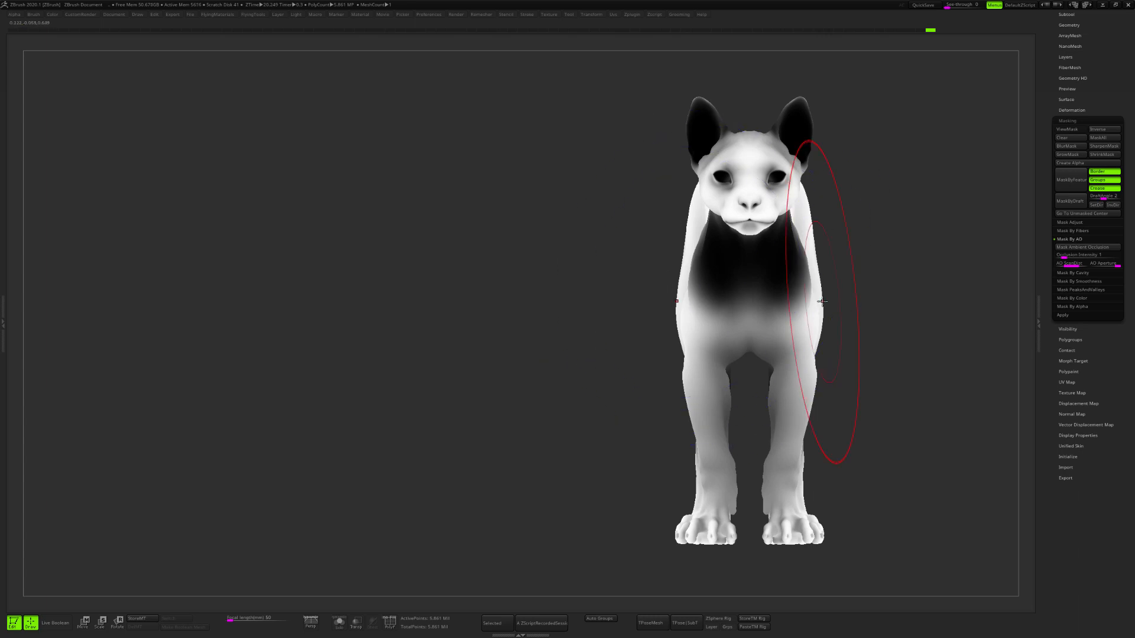
shift+right_drag(822, 302, 471, 311)
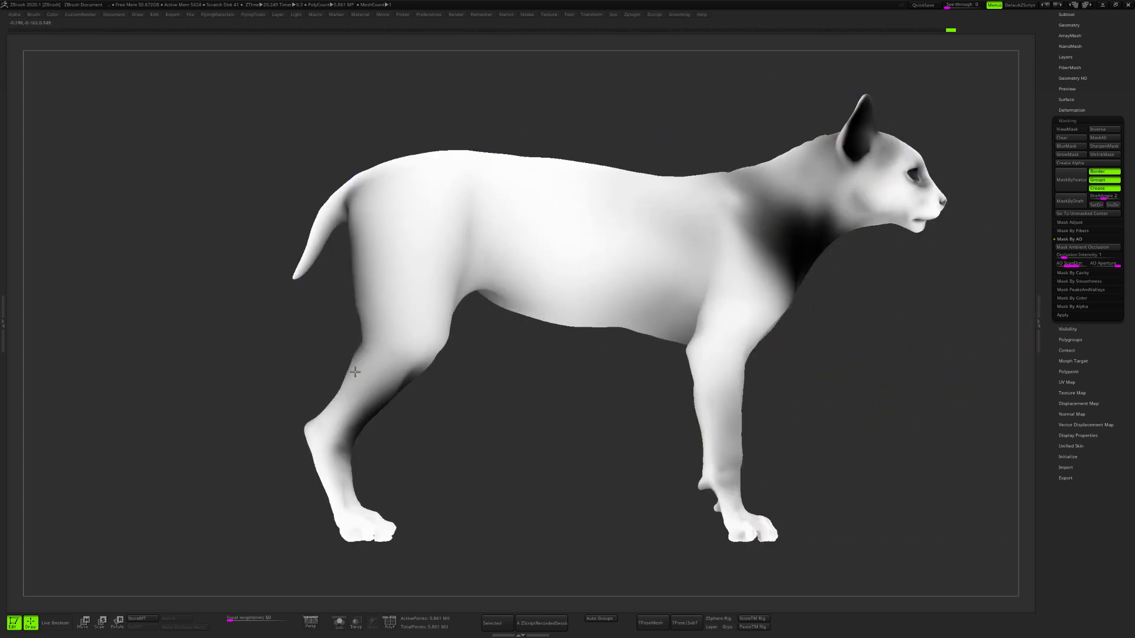
alt+right_drag(930, 302, 810, 291)
- Set the paint brush's RGB intensity to 20 and undo the heavy black strokes on the cat
right_click(789, 289)
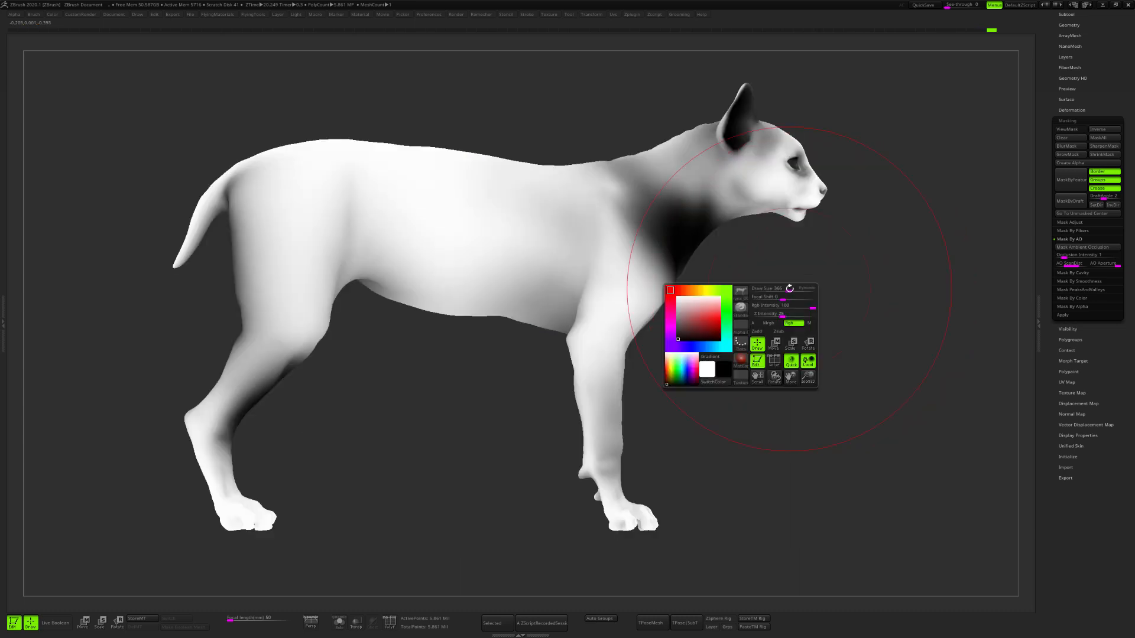
click(789, 306)
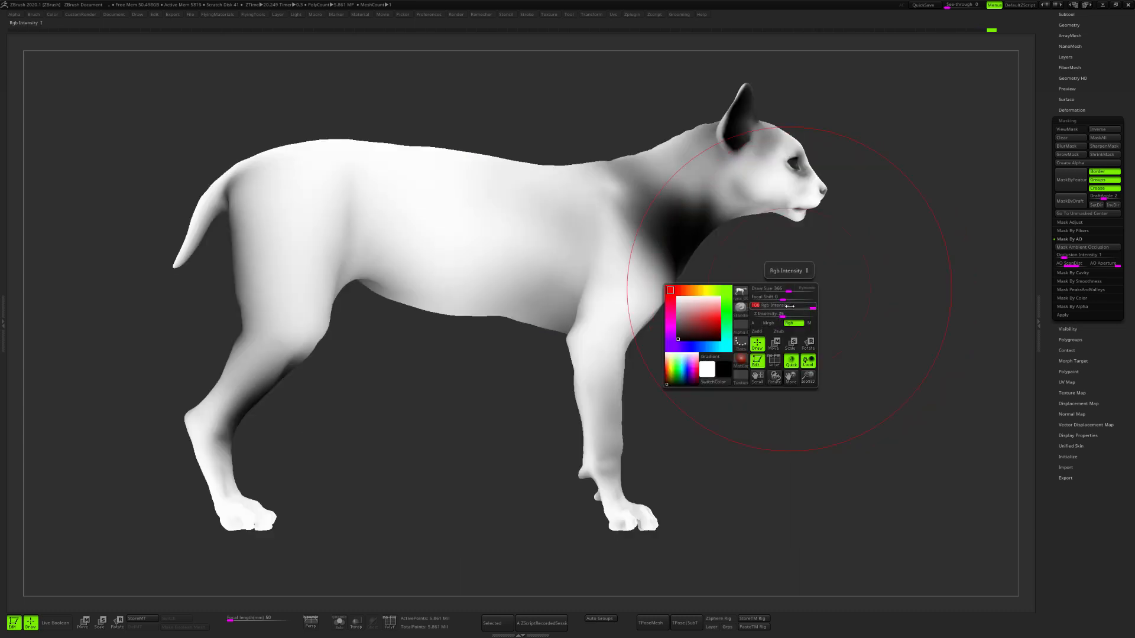
text(20)
key(Return)
key(ctrl)
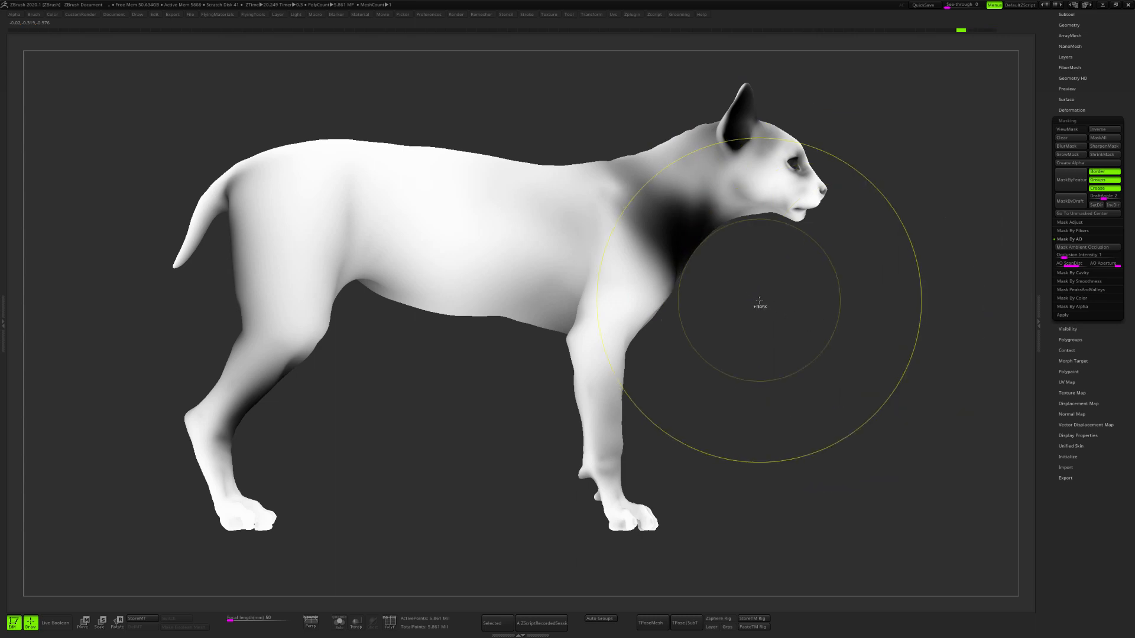
ctrl+drag(744, 299, 743, 295)
key(ctrl+z)
key(ctrl+z)
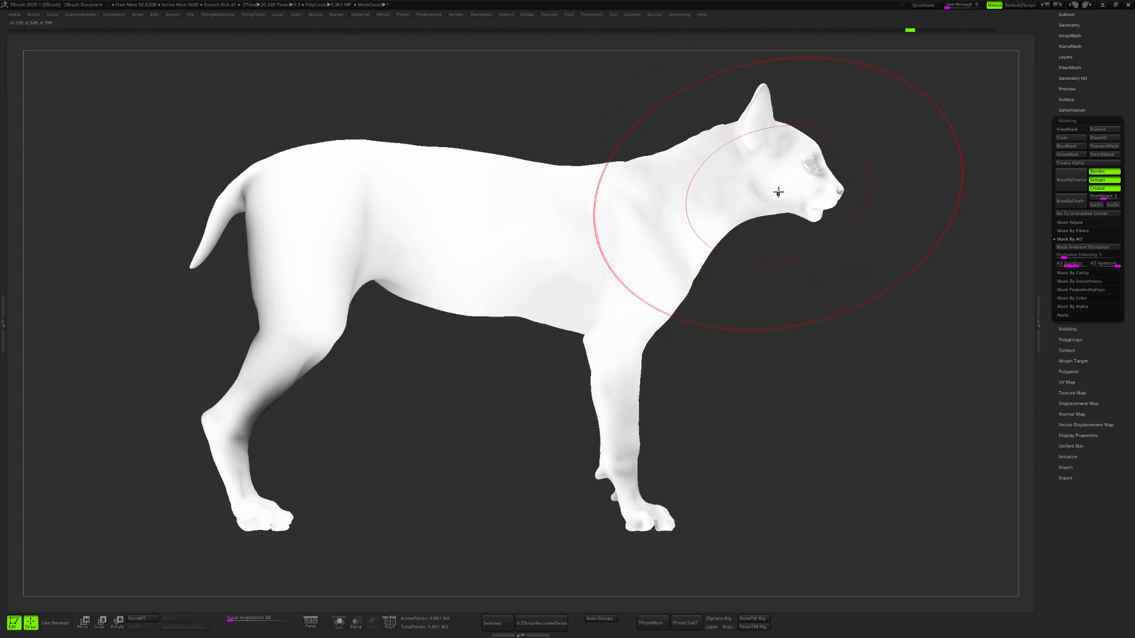
- Softly paint black into the occluded areas of the head, neck, belly and legs, undoing the excess stroke on the hind legs
mouse_move(778, 192)
mouse_down()
mouse_move(687, 268)
mouse_move(787, 117)
mouse_move(706, 189)
mouse_move(514, 239)
mouse_up()
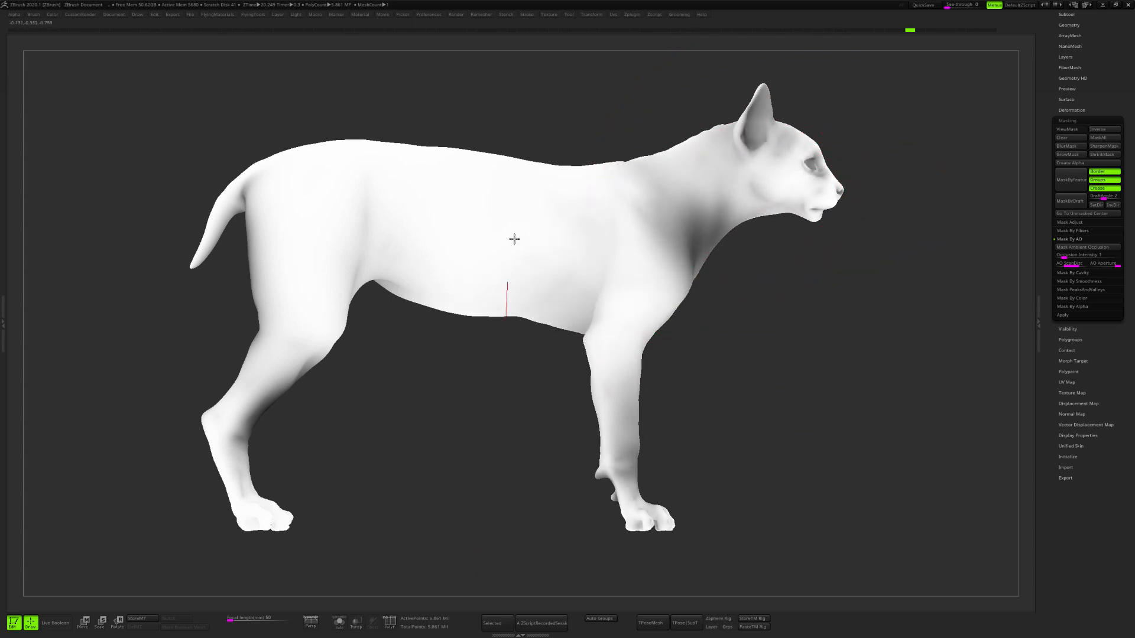
mouse_move(484, 192)
mouse_down()
mouse_move(312, 131)
mouse_move(200, 177)
mouse_move(247, 509)
mouse_move(266, 497)
mouse_up()
mouse_move(630, 177)
mouse_down()
mouse_move(682, 182)
mouse_move(418, 218)
mouse_move(635, 308)
mouse_up()
alt+drag(834, 332, 715, 331)
ctrl+drag(730, 330, 783, 439)
alt+drag(703, 377, 813, 358)
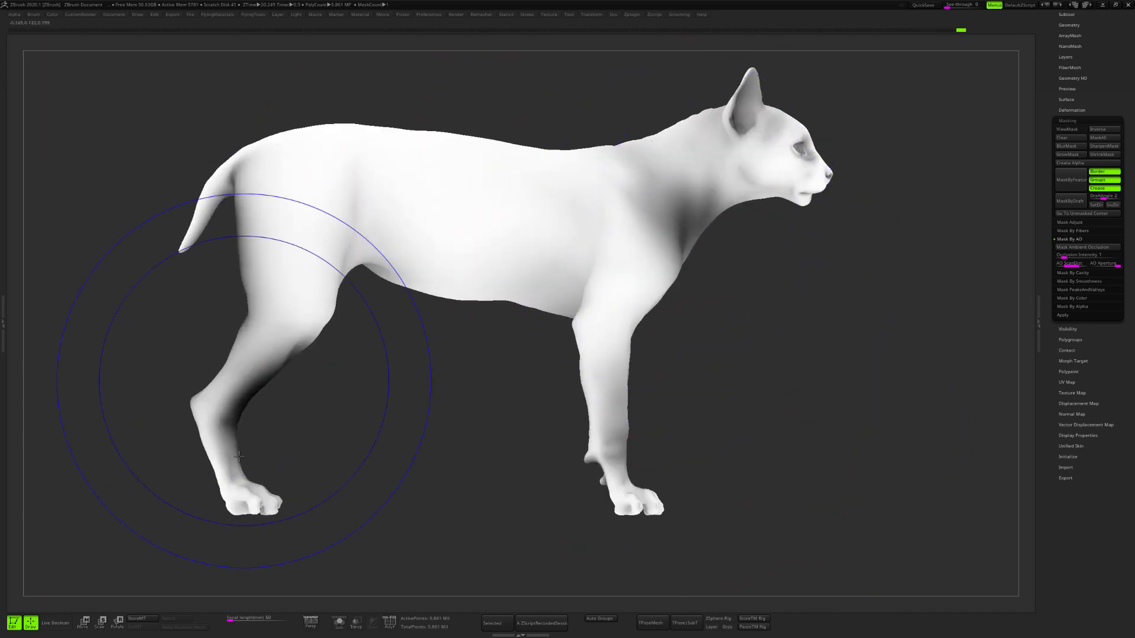
alt+drag(839, 284, 776, 293)
alt+drag(664, 313, 1006, 271)
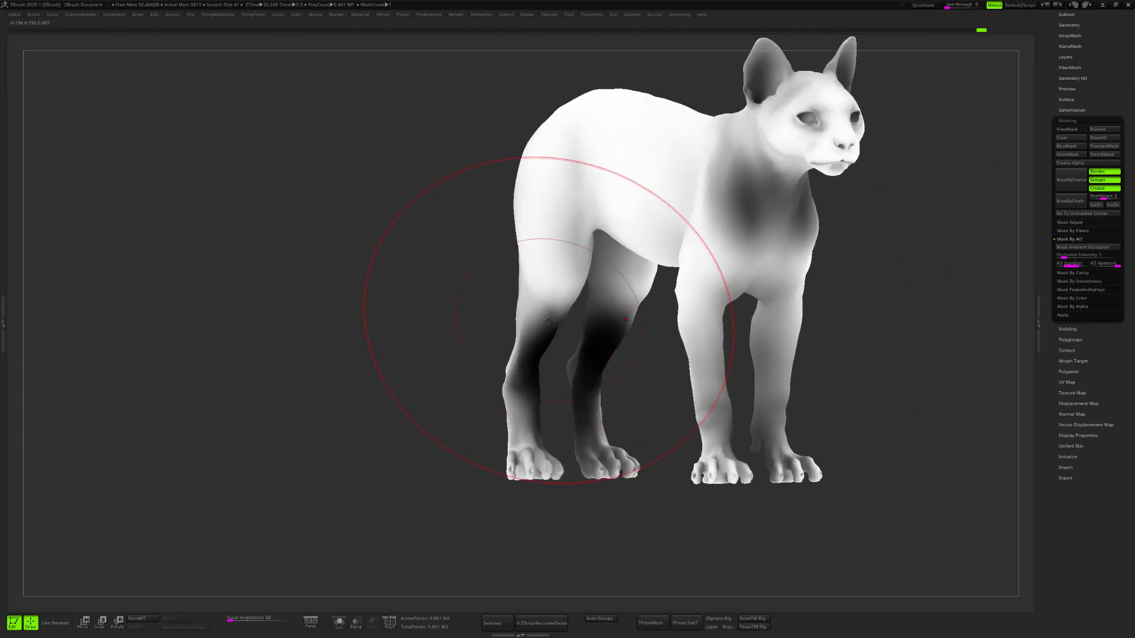
key(ctrl+z)
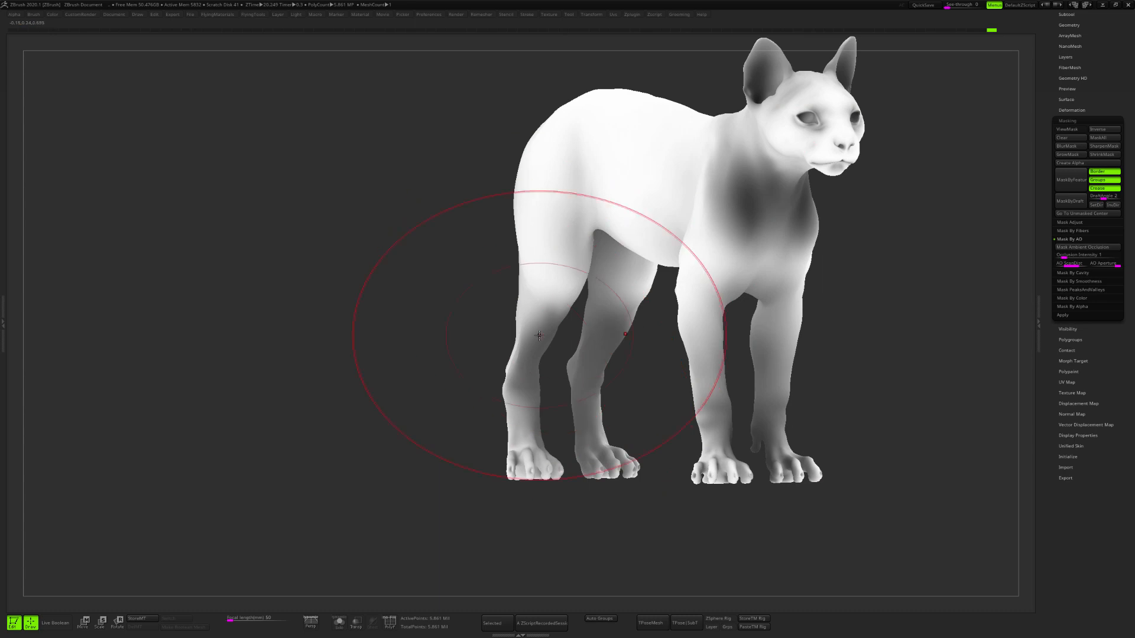
key(s)
mouse_move(916, 367)
mouse_down()
mouse_move(833, 347)
mouse_move(841, 332)
mouse_move(815, 340)
mouse_up()
key(s)
- Start exporting all maps to the Desktop's ISO folder and delete the old ISO_ao_polypaint.1001.tif there
click(634, 16)
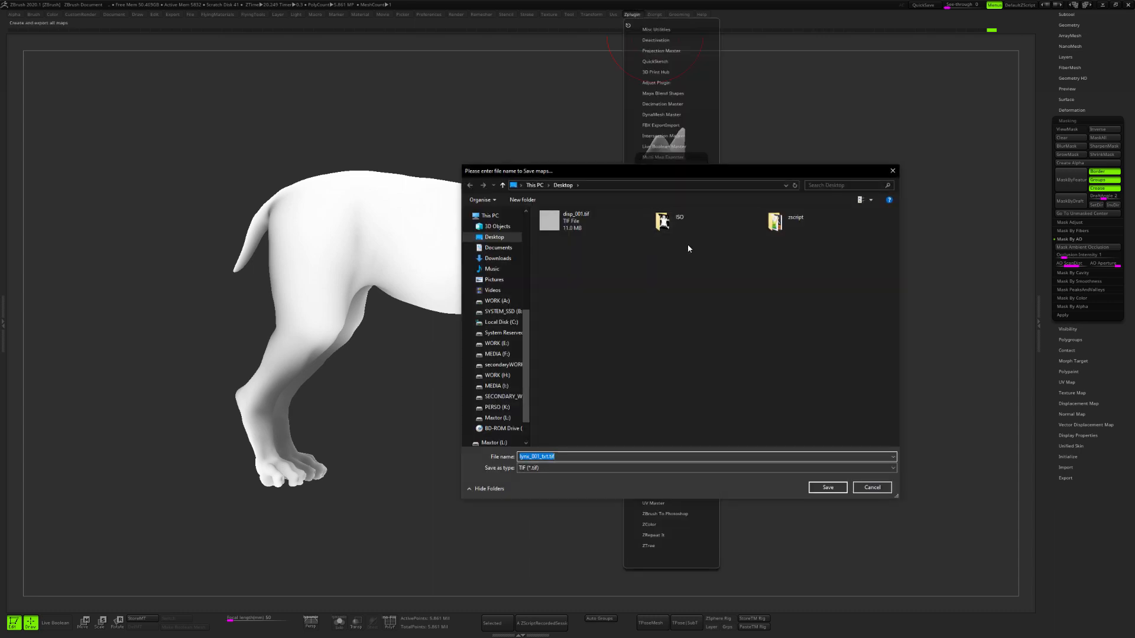
double_click(679, 227)
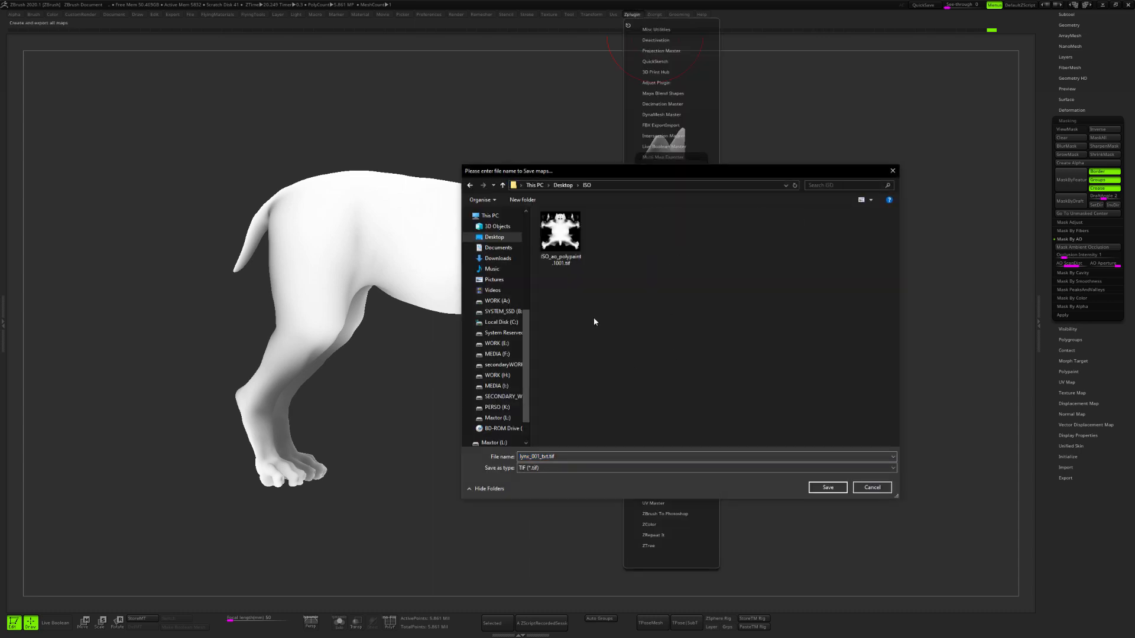
click(567, 245)
key(Delete)
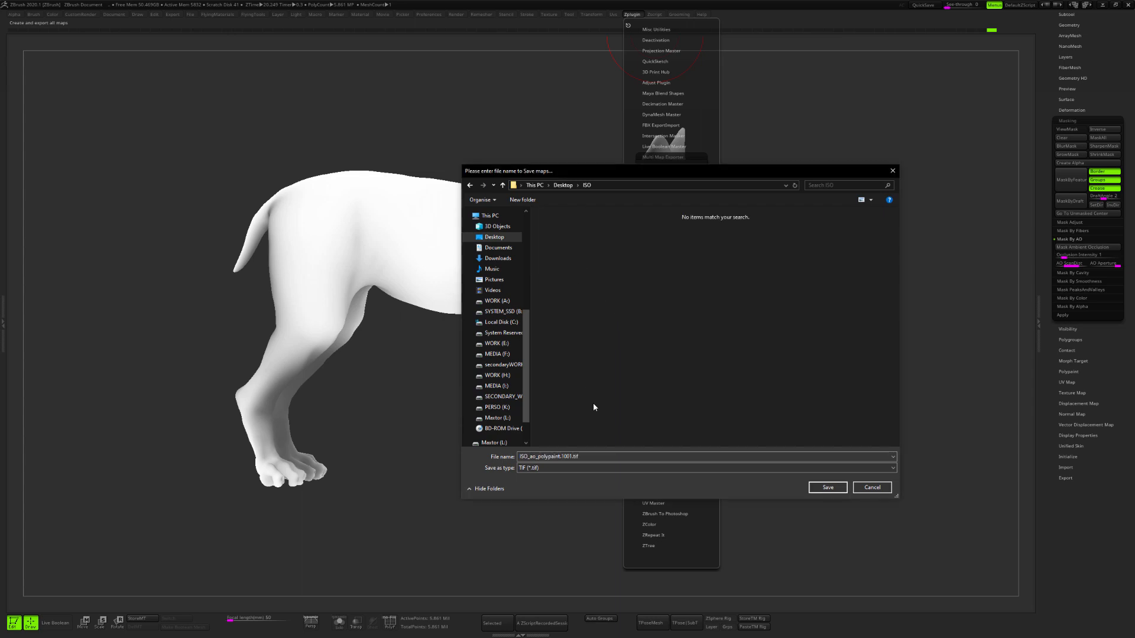
- Decline replacing ISO_ao_polypaint.1001.tif, shorten the file name by removing its ending, and export the maps
click(838, 490)
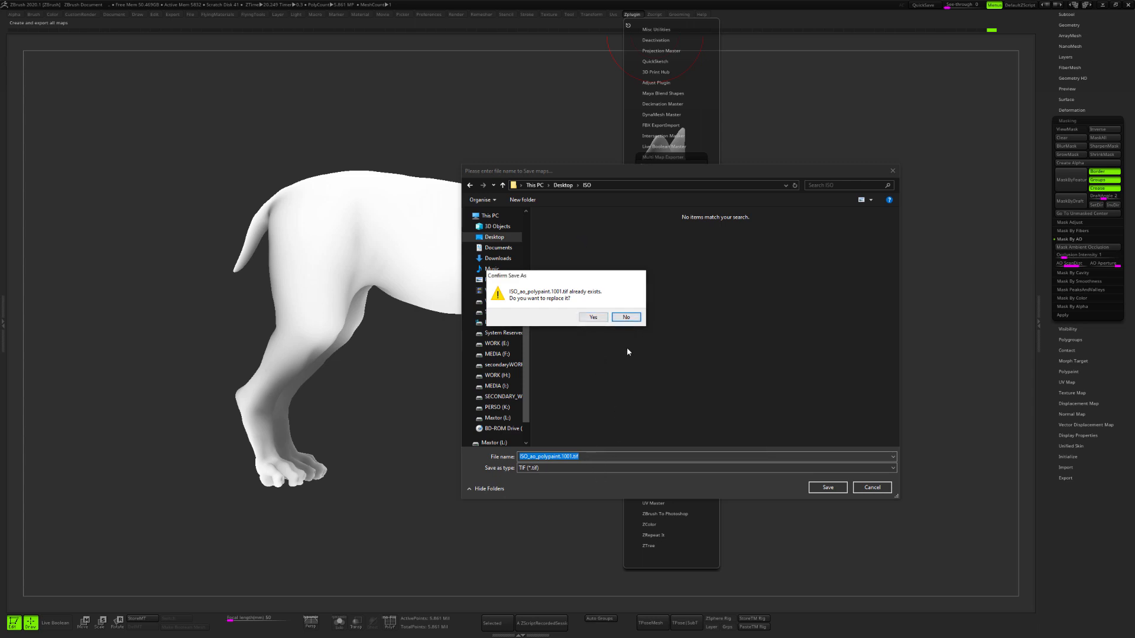
click(621, 317)
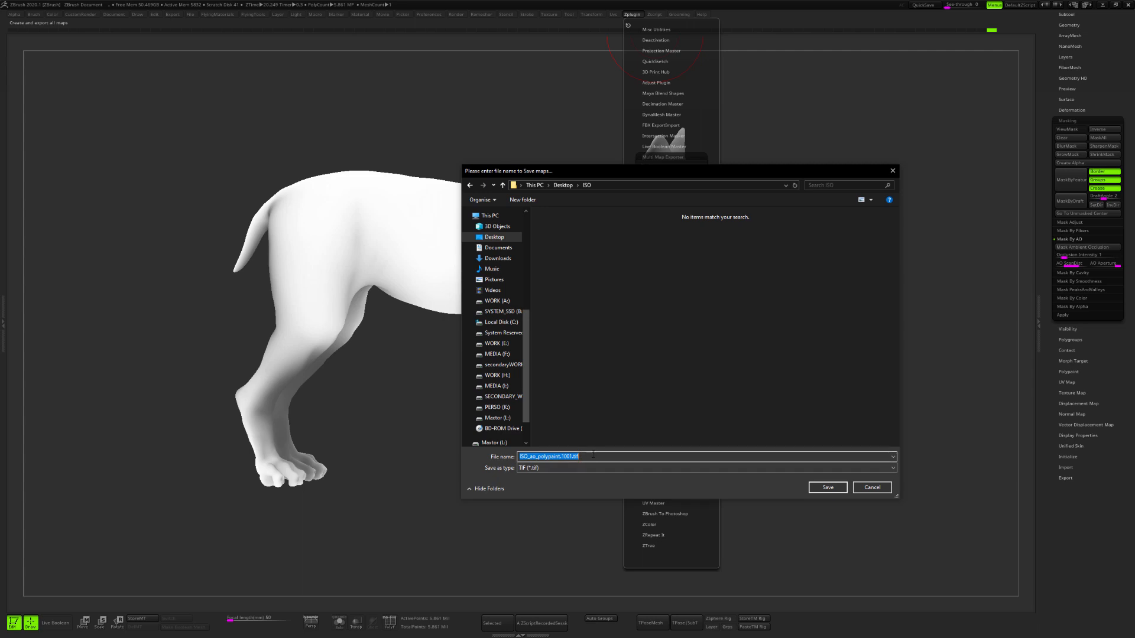
double_click(549, 457)
drag(536, 456, 673, 463)
key(BackSpace)
key(Return)
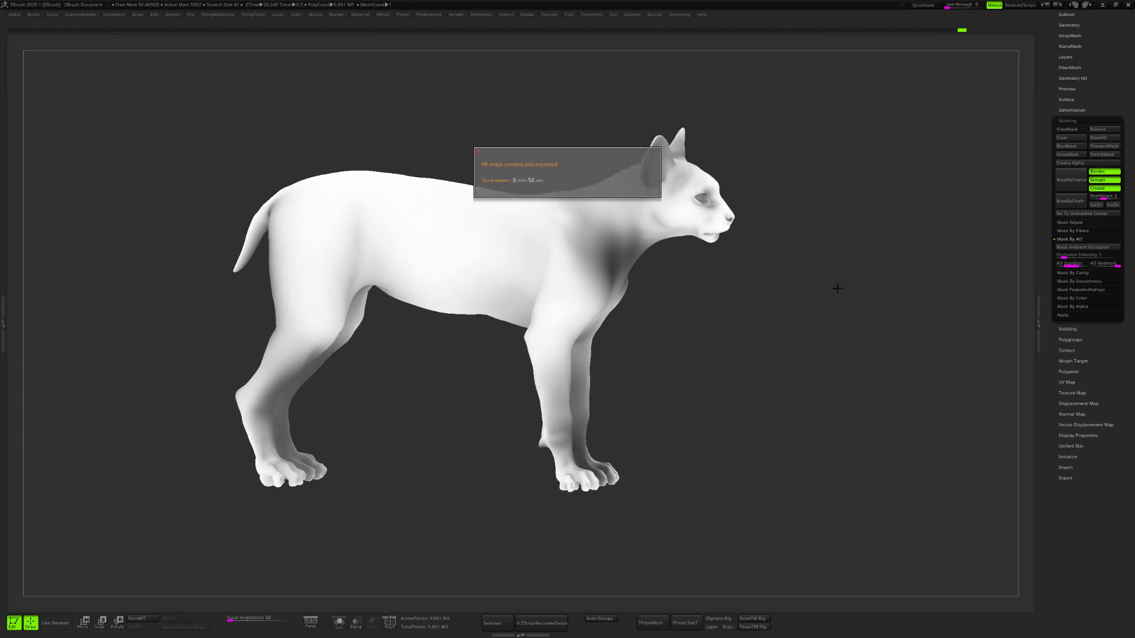
- Paint the whole cat plain white with a large brush to cover the occlusion paint, checking it from front and side
shift+drag(804, 337, 734, 328)
key(f)
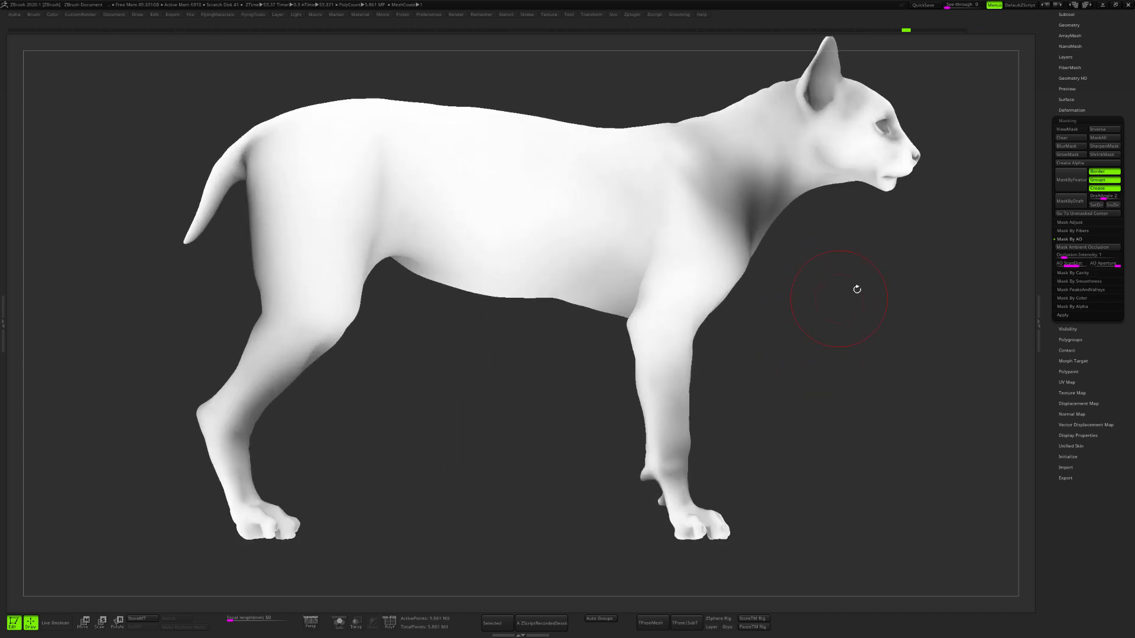
alt+drag(858, 290, 827, 275)
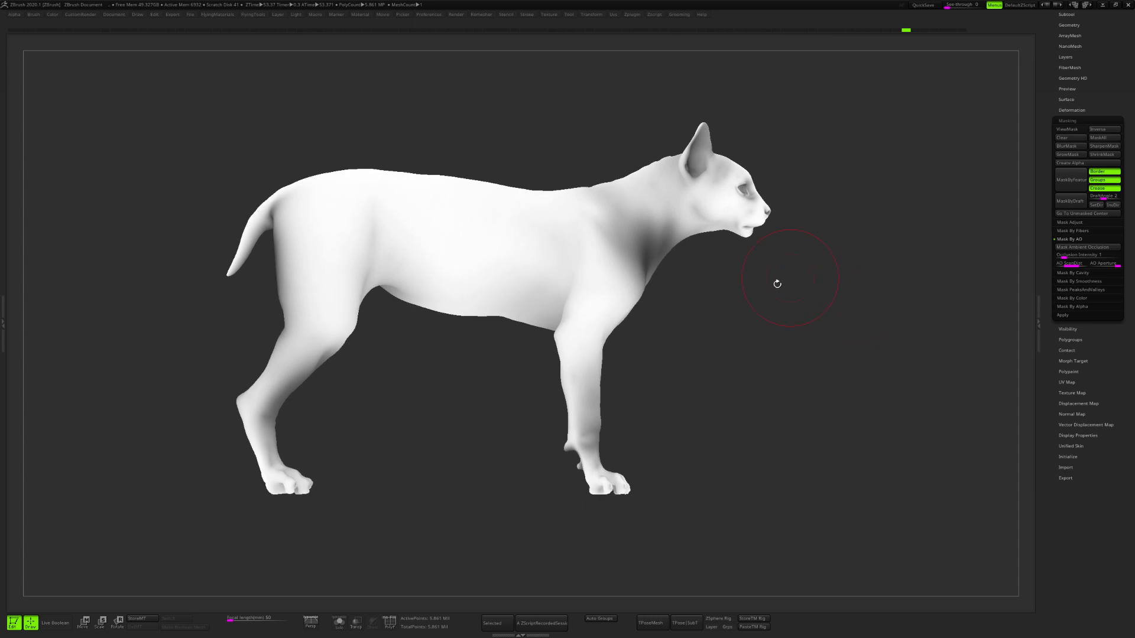
key(s)
drag(794, 308, 808, 307)
key(space)
mouse_move(705, 206)
mouse_down()
mouse_move(591, 286)
mouse_move(585, 473)
mouse_move(628, 341)
mouse_up()
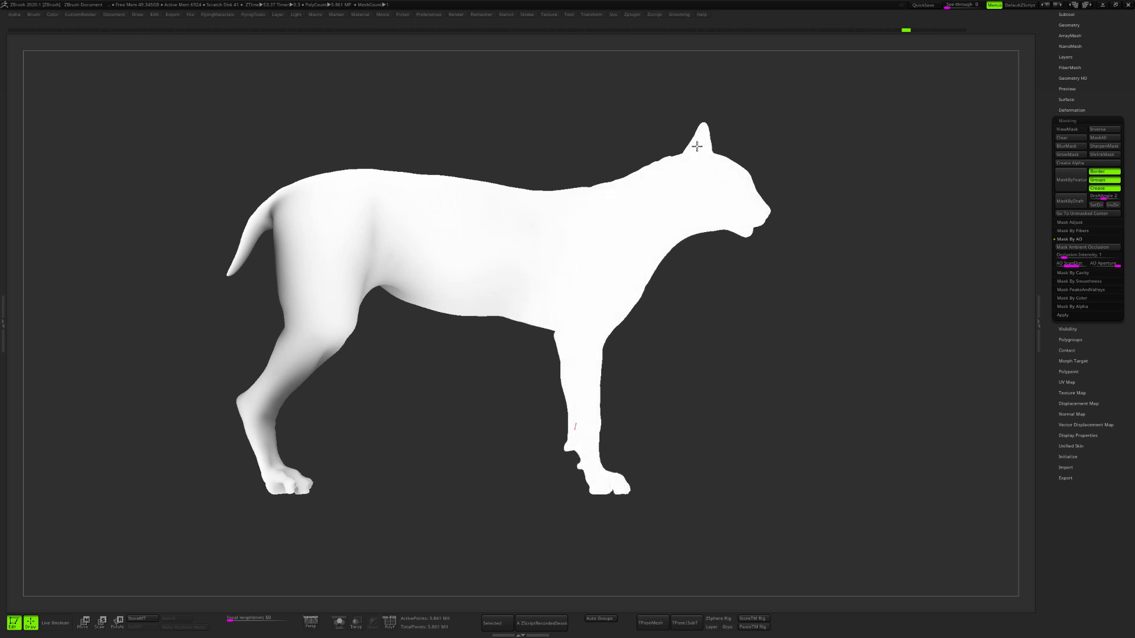
mouse_move(714, 231)
mouse_down()
mouse_move(94, 495)
mouse_move(335, 148)
mouse_move(279, 487)
mouse_move(295, 191)
mouse_move(407, 289)
mouse_move(494, 221)
mouse_up()
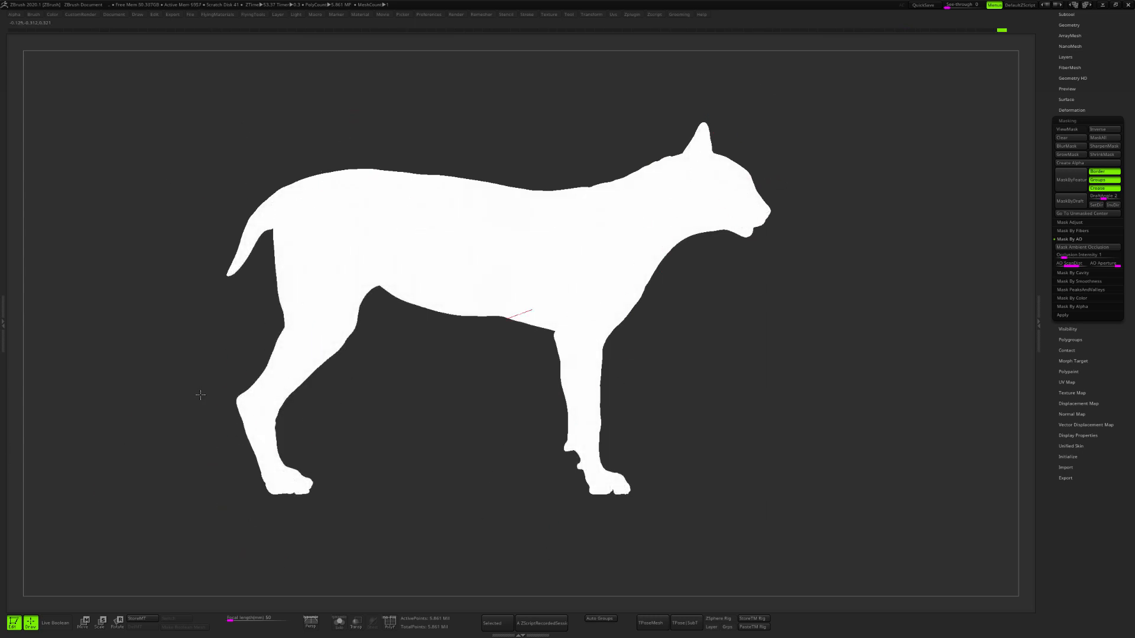
drag(201, 394, 583, 317)
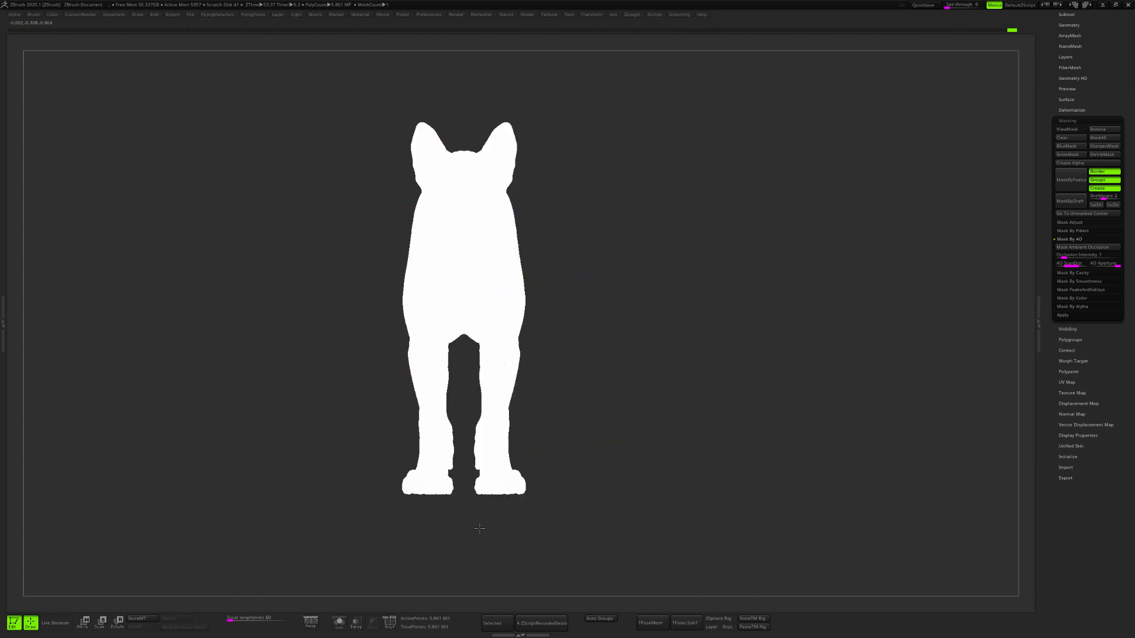
key(ctrl+z)
right_click(521, 445)
mouse_move(541, 382)
shift+mouse_down()
mouse_move(598, 306)
mouse_move(615, 310)
shift+mouse_up()
mouse_move(429, 312)
alt+mouse_down()
mouse_move(811, 292)
mouse_move(880, 270)
alt+mouse_up()
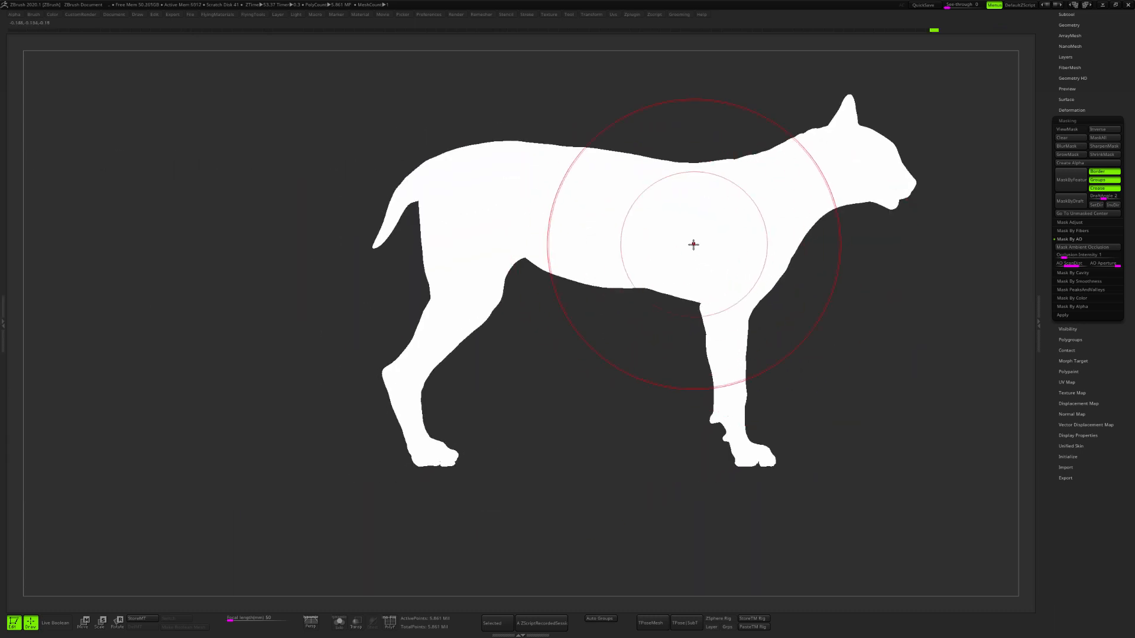
- Open the Mask By Cavity settings and drop the cat to its lowest subdivision level, checking its density with the wireframe shown
key(f)
key(s)
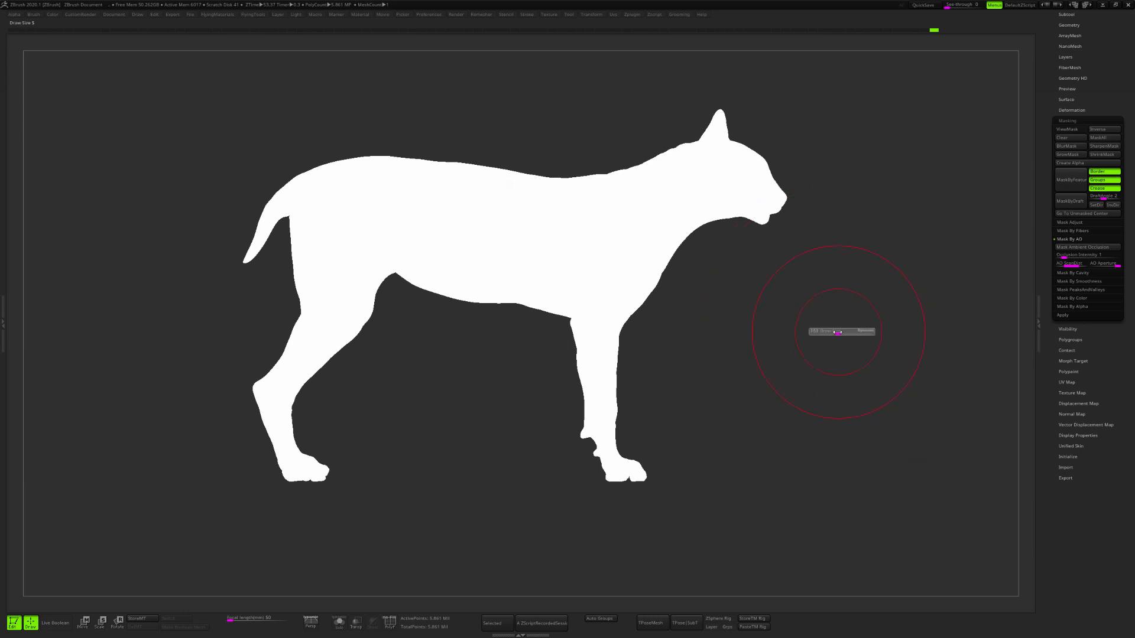
right_click(837, 332)
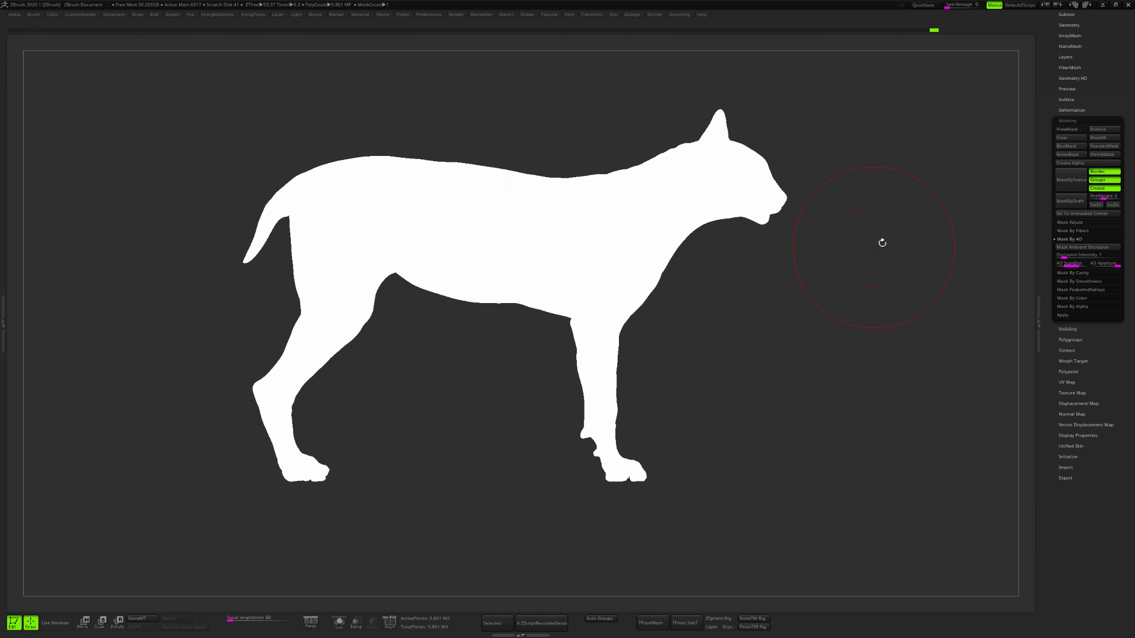
ctrl+right_drag(812, 290, 845, 320)
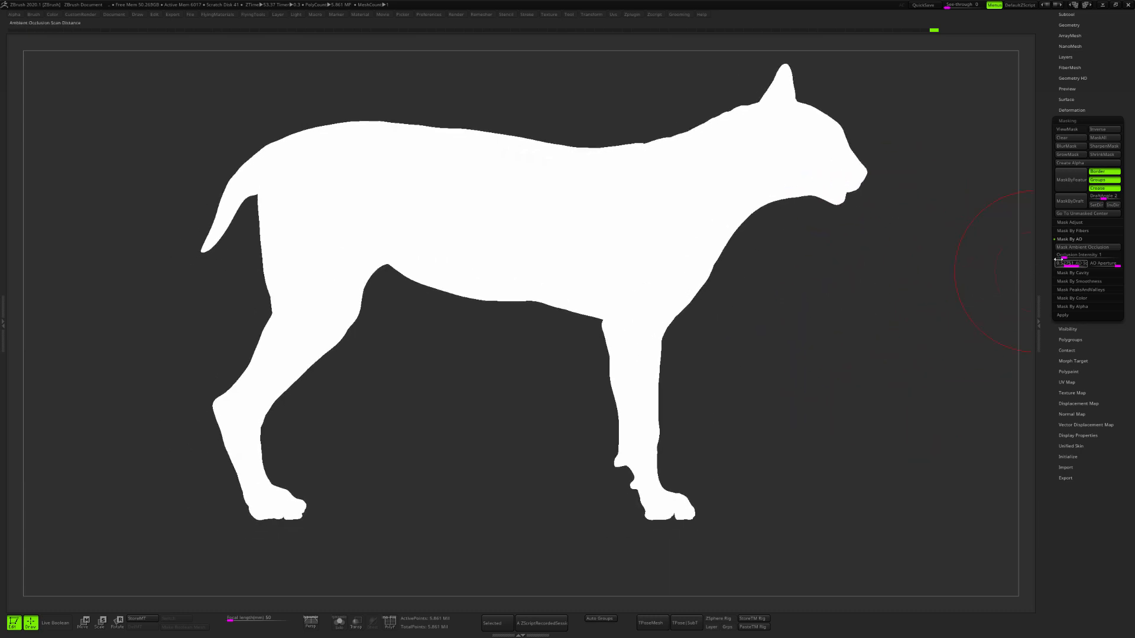
click(1079, 239)
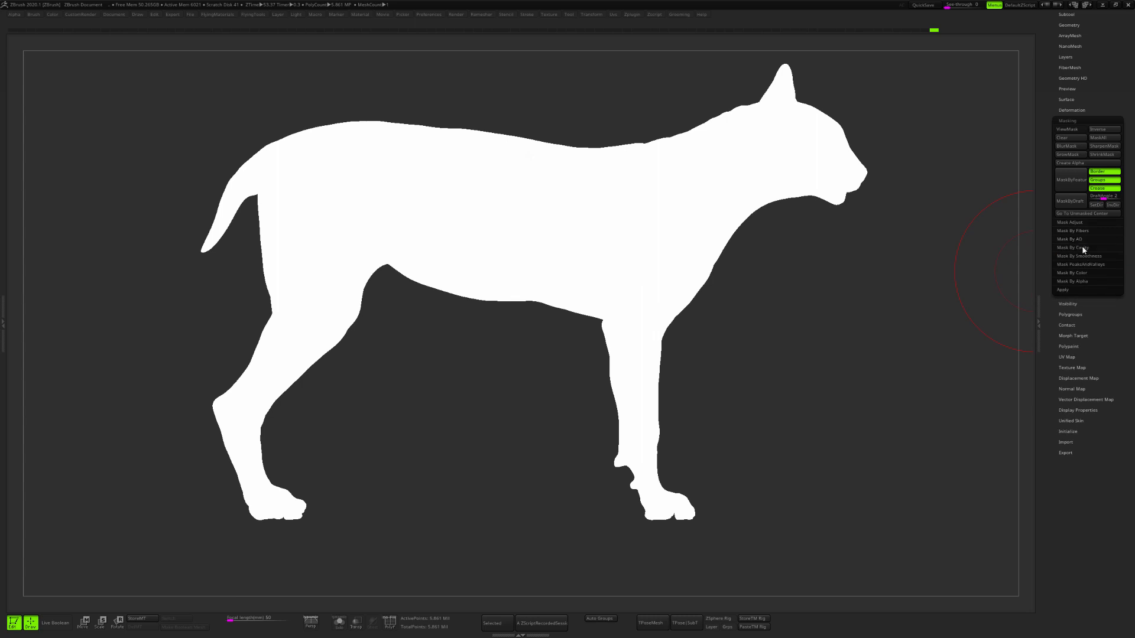
click(1082, 247)
alt+right_drag(831, 359, 863, 349)
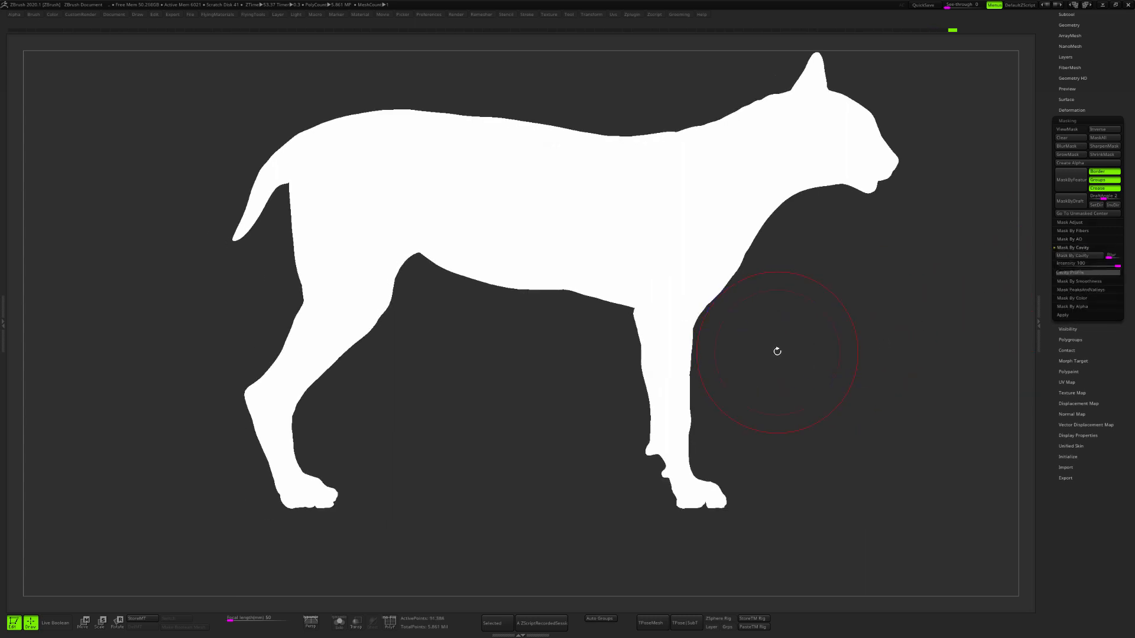
key(shift+f)
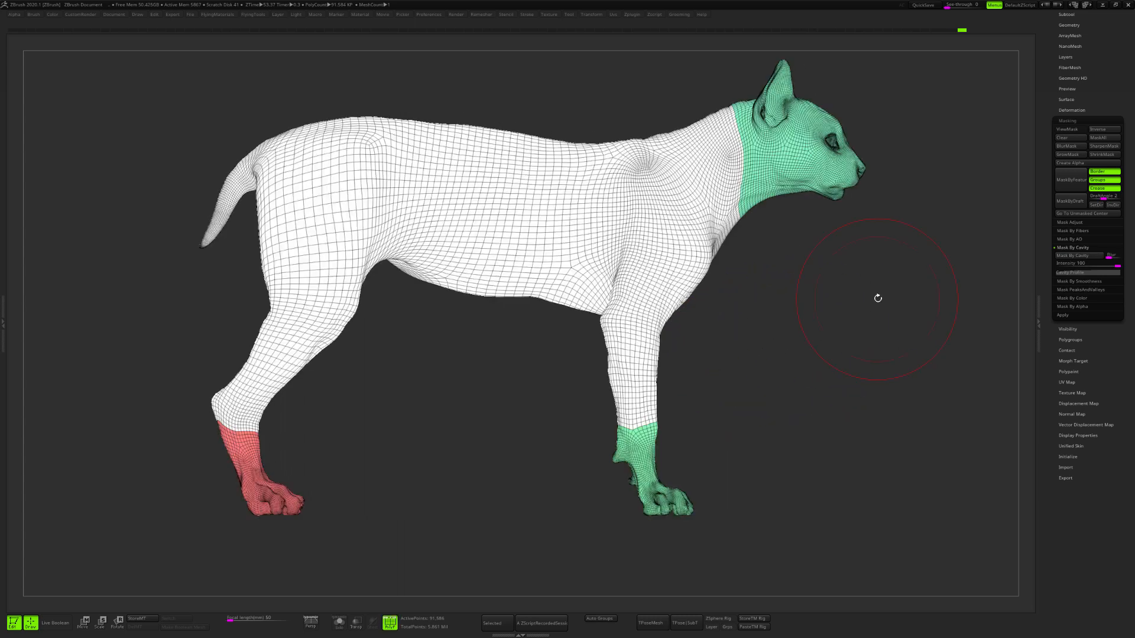
key(space)
key(d)
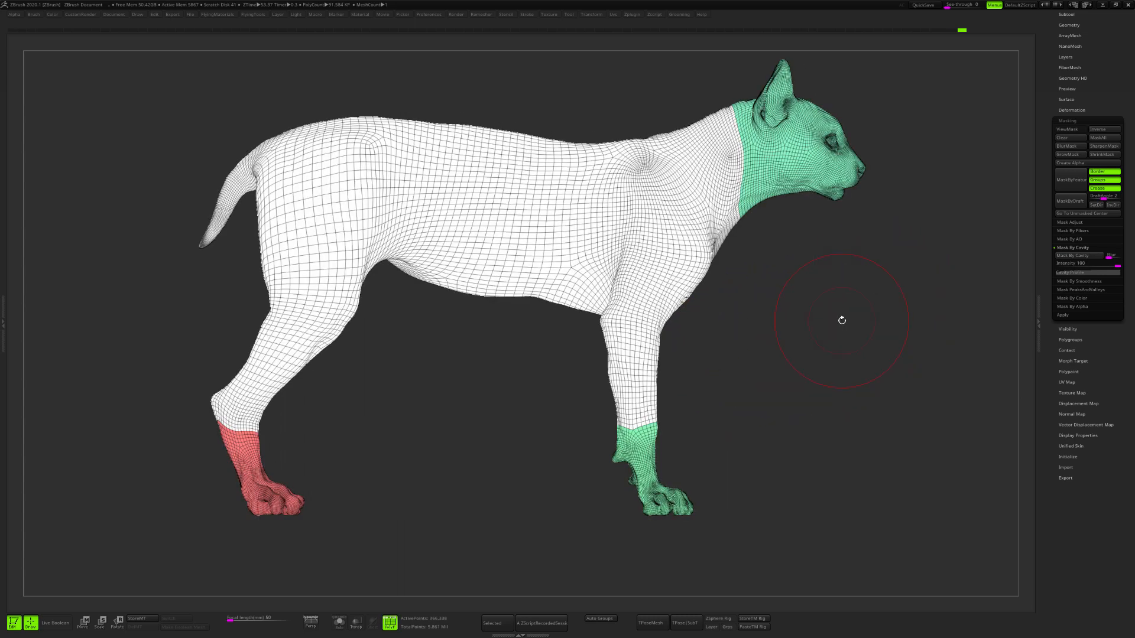
key(space)
key(shift+d)
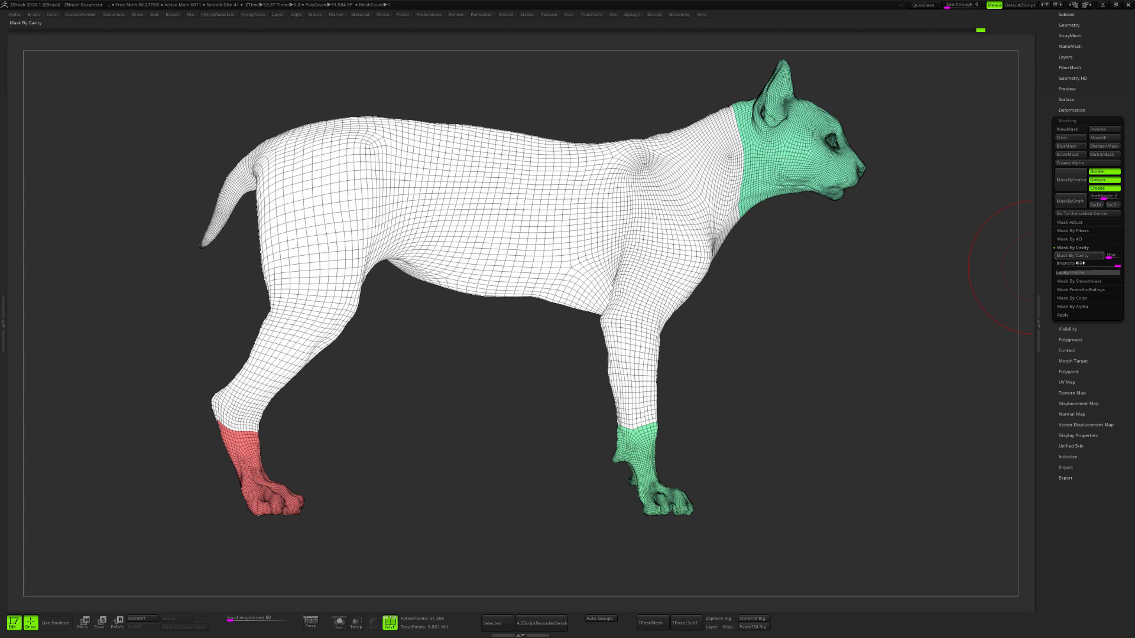
- Make the cavity profile a straight diagonal, set Cavity Intensity to 20 and Blur to 2, and mask the cat by cavity
click(1077, 272)
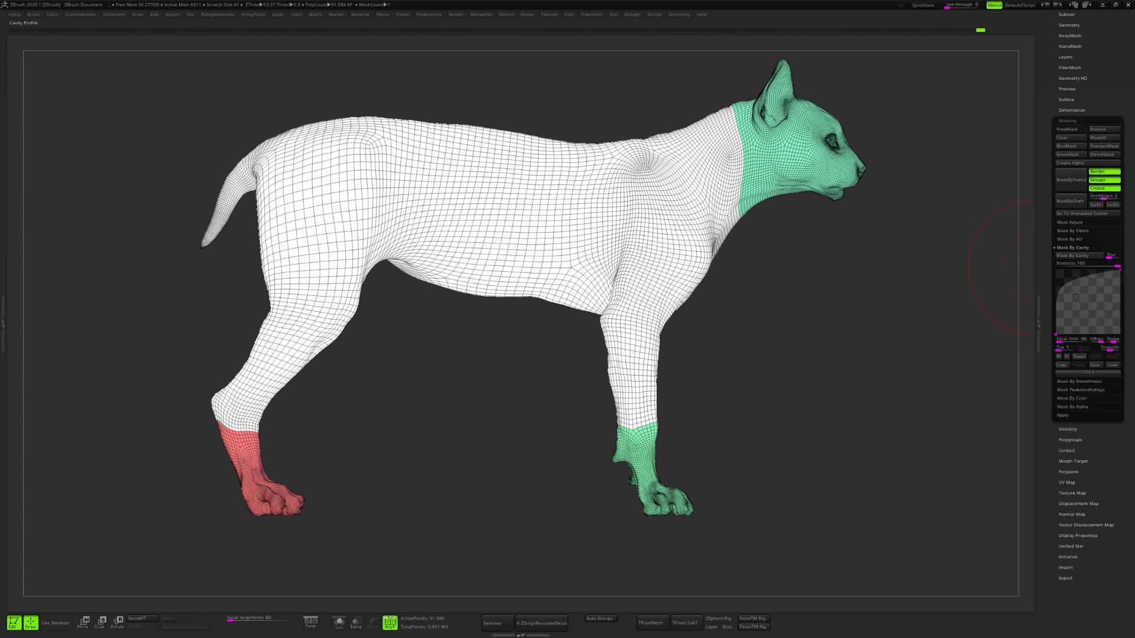
drag(1061, 341, 1070, 341)
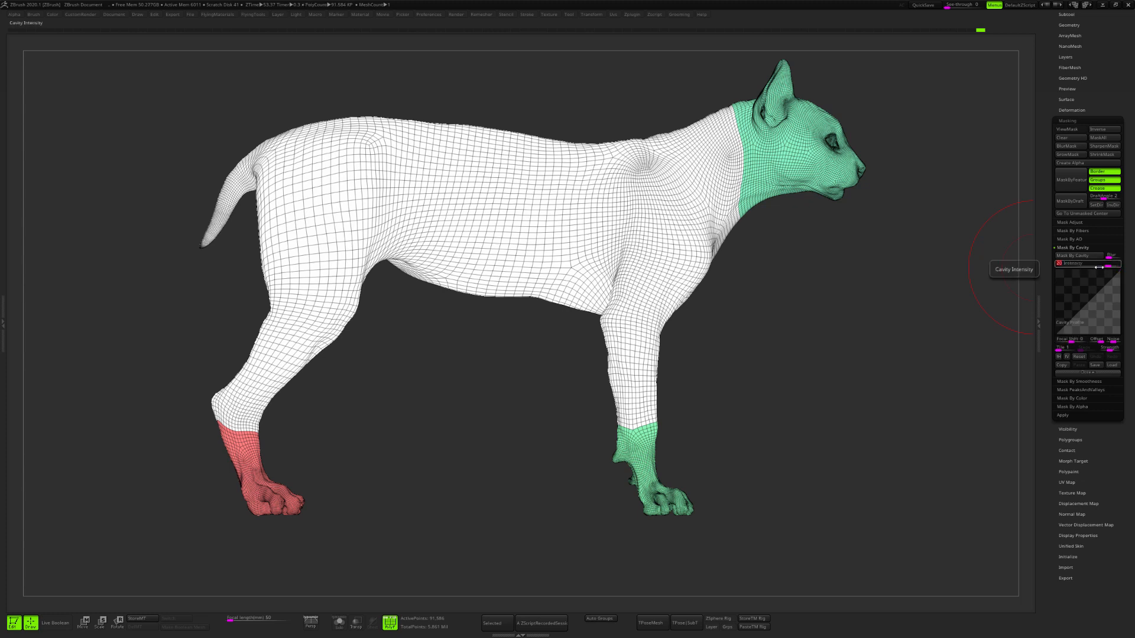
key(Return)
click(1109, 255)
text(2)
key(Return)
click(1085, 255)
drag(798, 283, 863, 301)
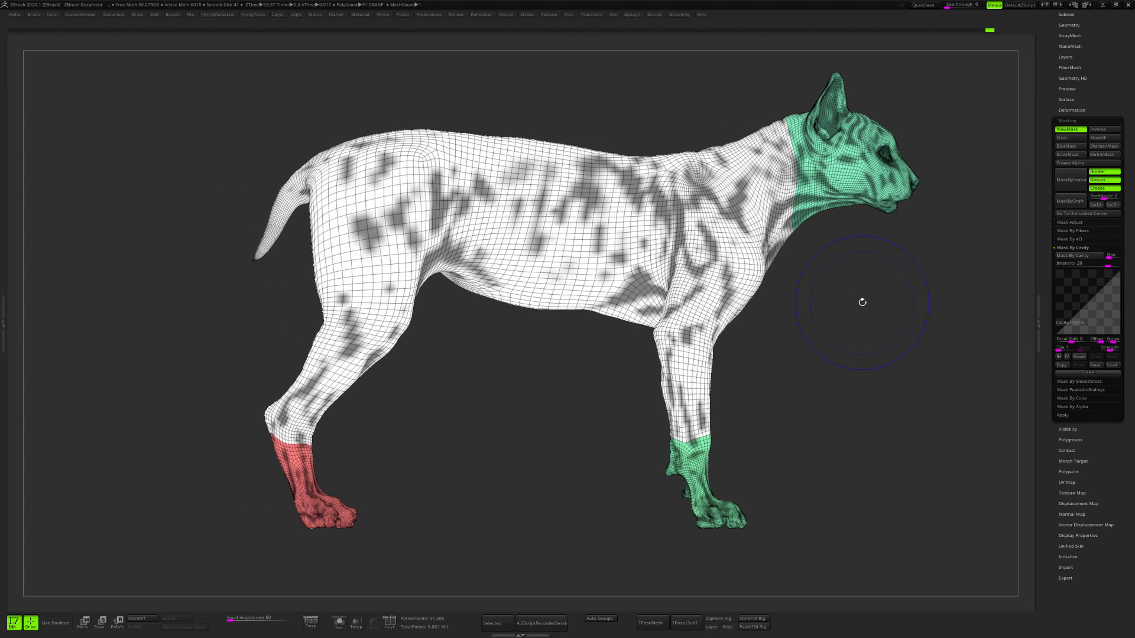
- Undo the trial mask blur, raise the cat's subdivision by one level and leave its wireframe hidden
key(shift+f)
key(s)
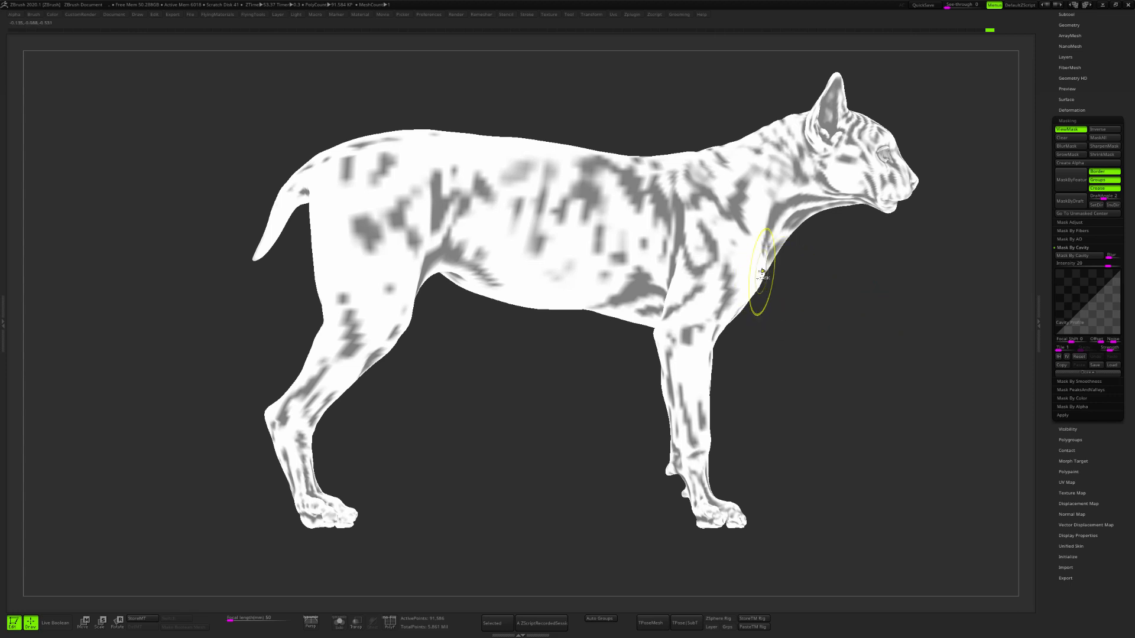
ctrl+click(762, 278)
key(ctrl+z)
click(1081, 26)
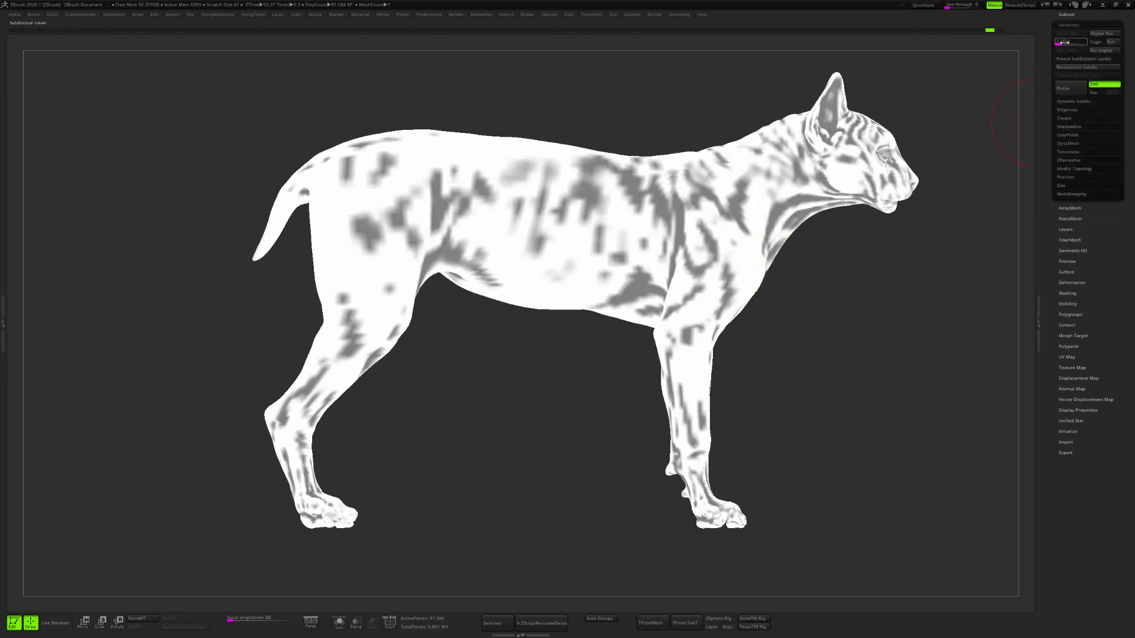
click(1062, 42)
key(shift+f)
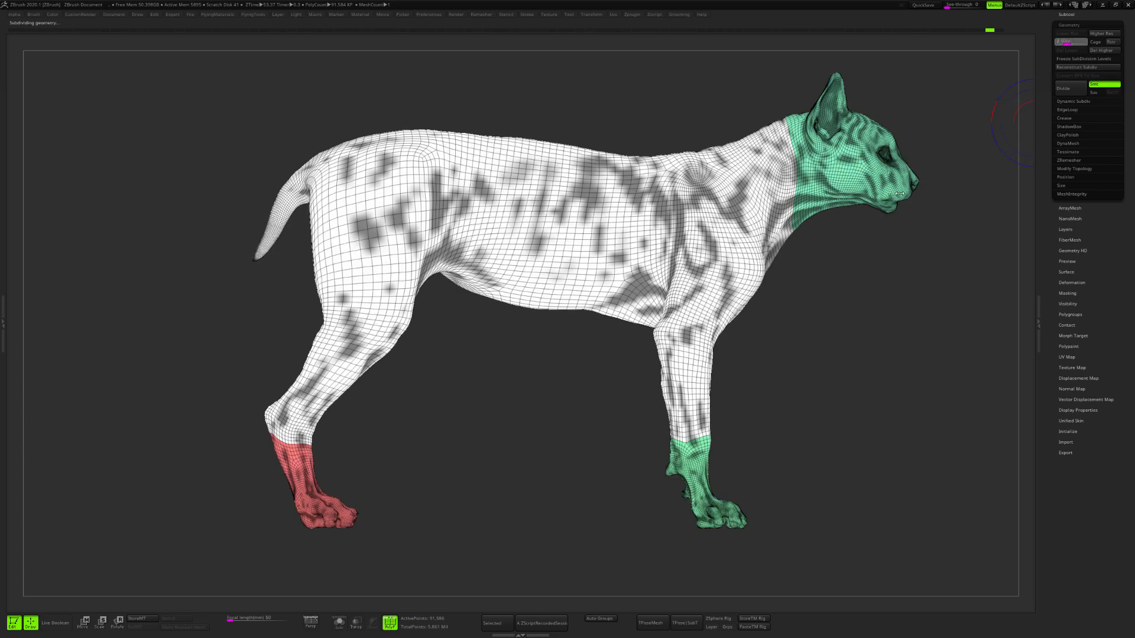
key(d)
key(shift+f)
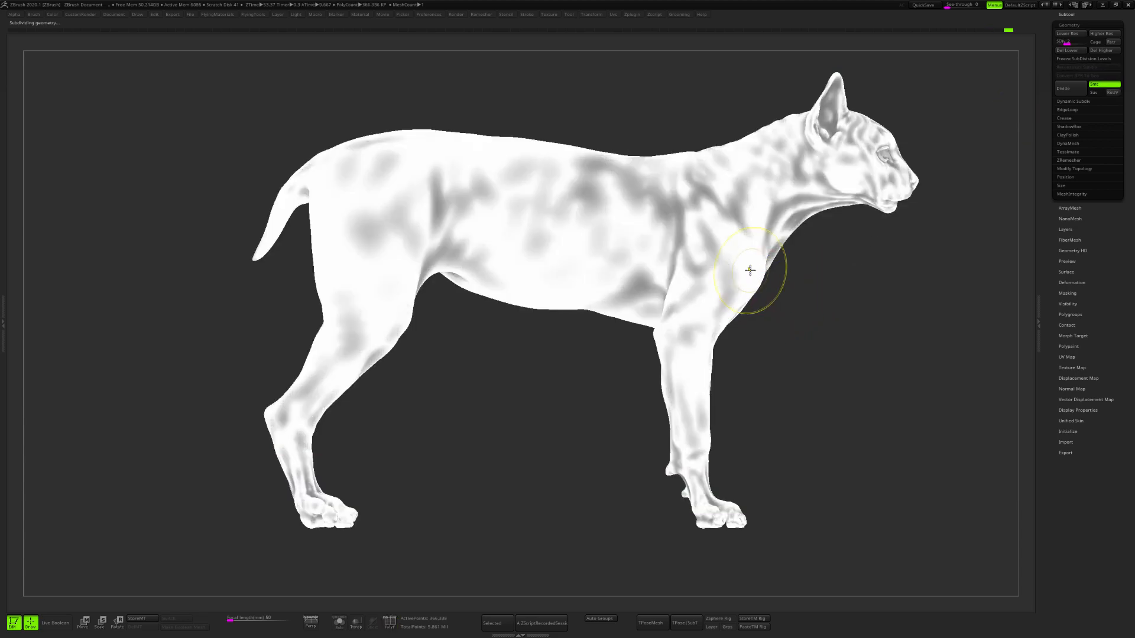
- Blur the cavity mask repeatedly to soften it and leave it inverted so the cavities are unmasked
ctrl+click(803, 314)
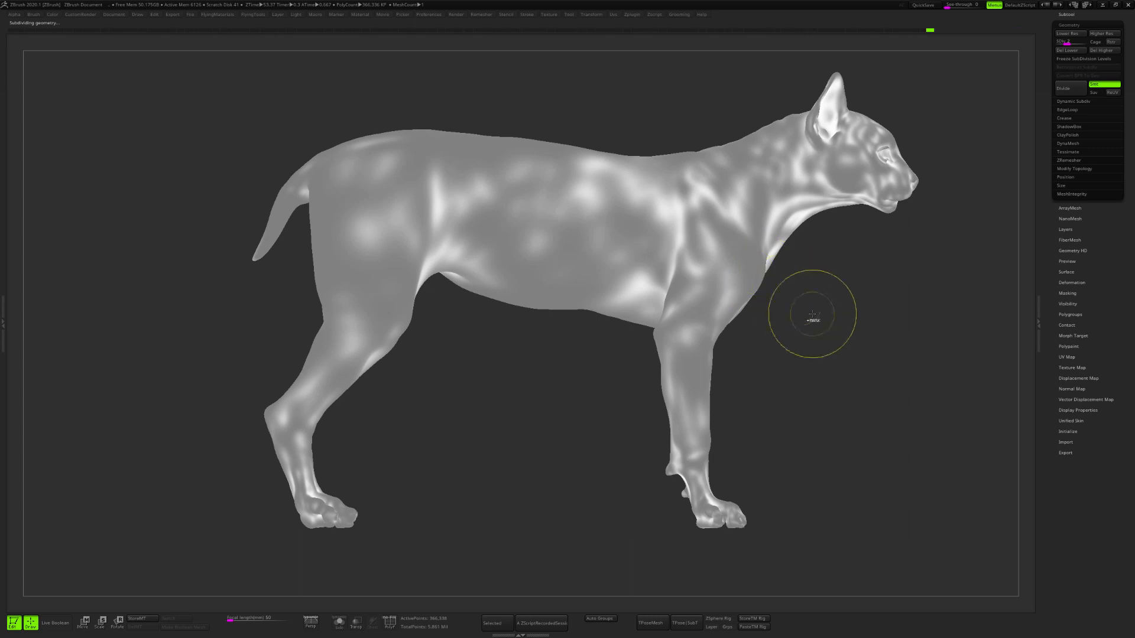
ctrl+click(813, 314)
ctrl+click(747, 273)
ctrl+click(780, 337)
ctrl+click(749, 272)
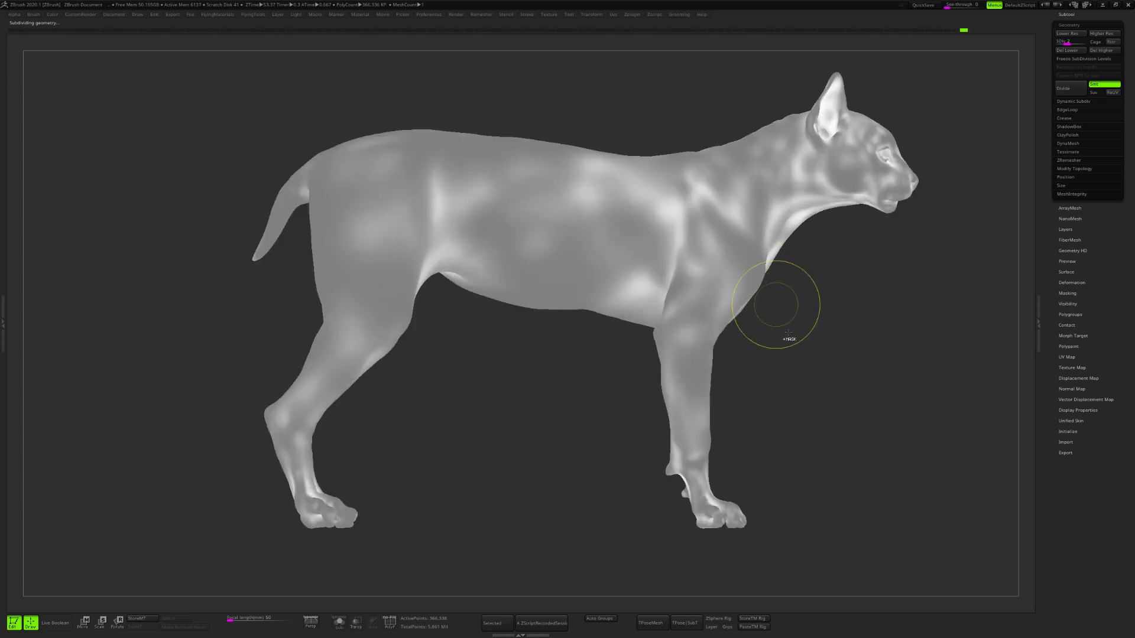
ctrl+click(793, 346)
ctrl+click(795, 343)
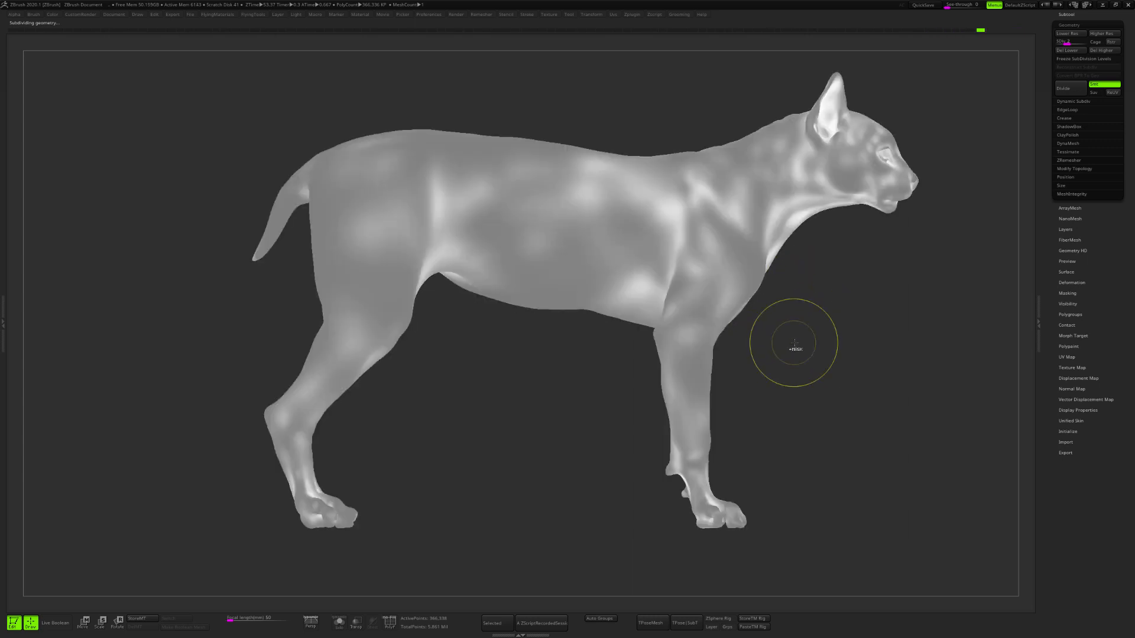
- Raise the cat to subdivision level 4 and hide the mask display for painting
drag(1068, 42, 1094, 43)
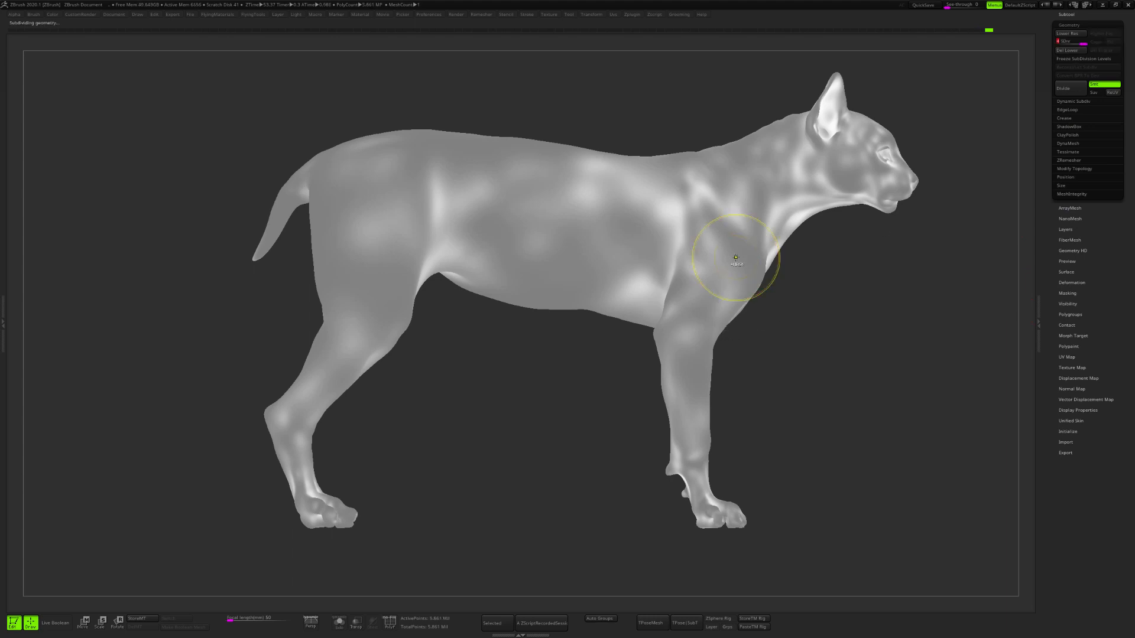
mouse_move(753, 292)
mouse_down()
mouse_move(781, 350)
mouse_move(819, 330)
mouse_up()
key(shift+f)
key(shift+f)
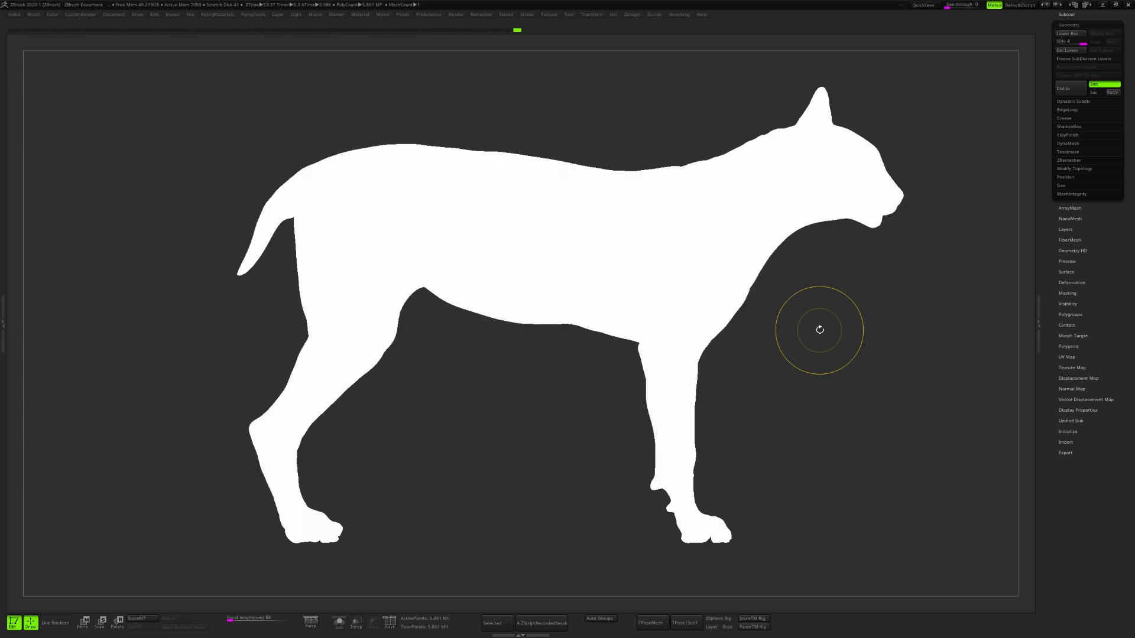
- Enlarge the brush and softly paint black through the cavity mask on the cat's side, starting from the head
key(s)
drag(845, 316, 852, 317)
key(space)
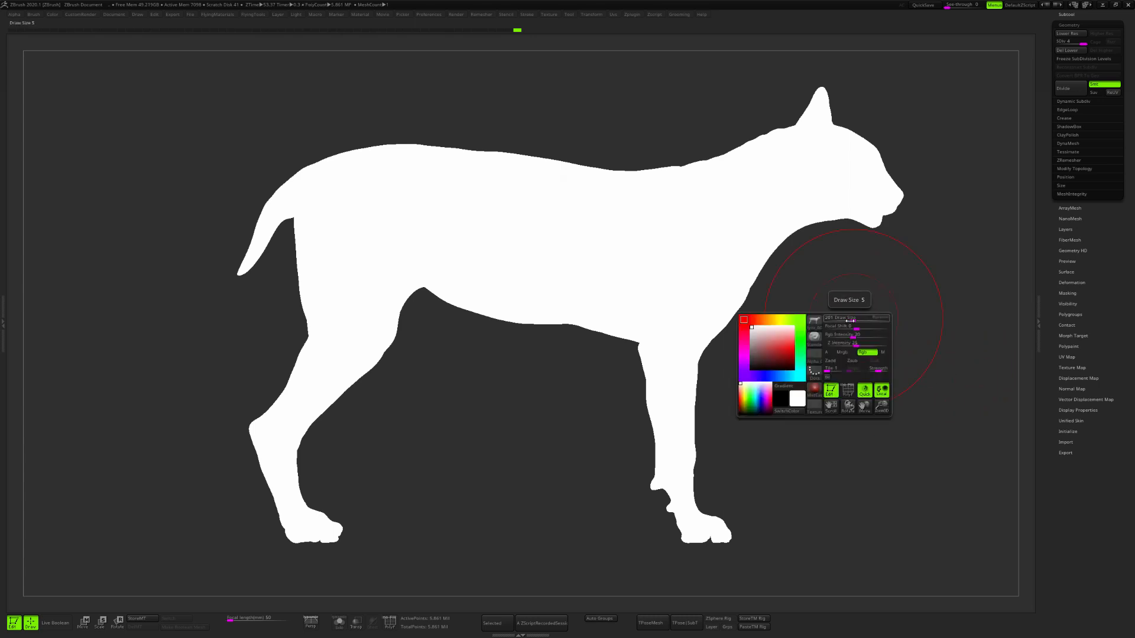
key(space)
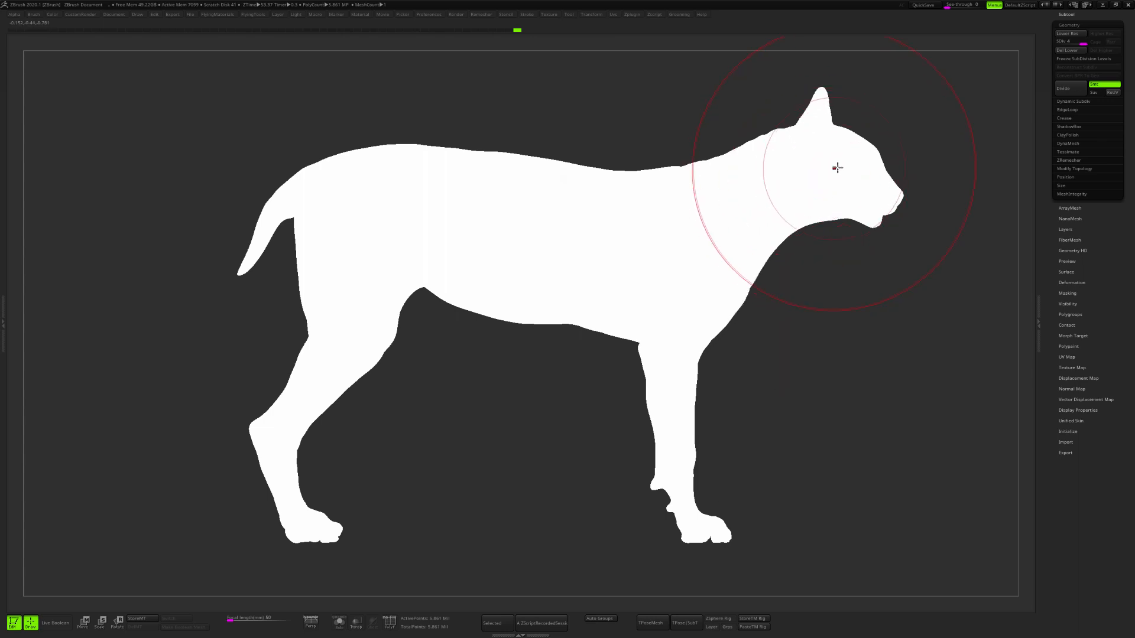
mouse_move(838, 169)
mouse_down()
mouse_move(550, 357)
mouse_move(354, 195)
mouse_move(284, 408)
mouse_move(337, 375)
mouse_move(708, 353)
mouse_move(548, 278)
mouse_move(474, 167)
mouse_move(828, 148)
mouse_move(900, 278)
mouse_move(786, 216)
mouse_up()
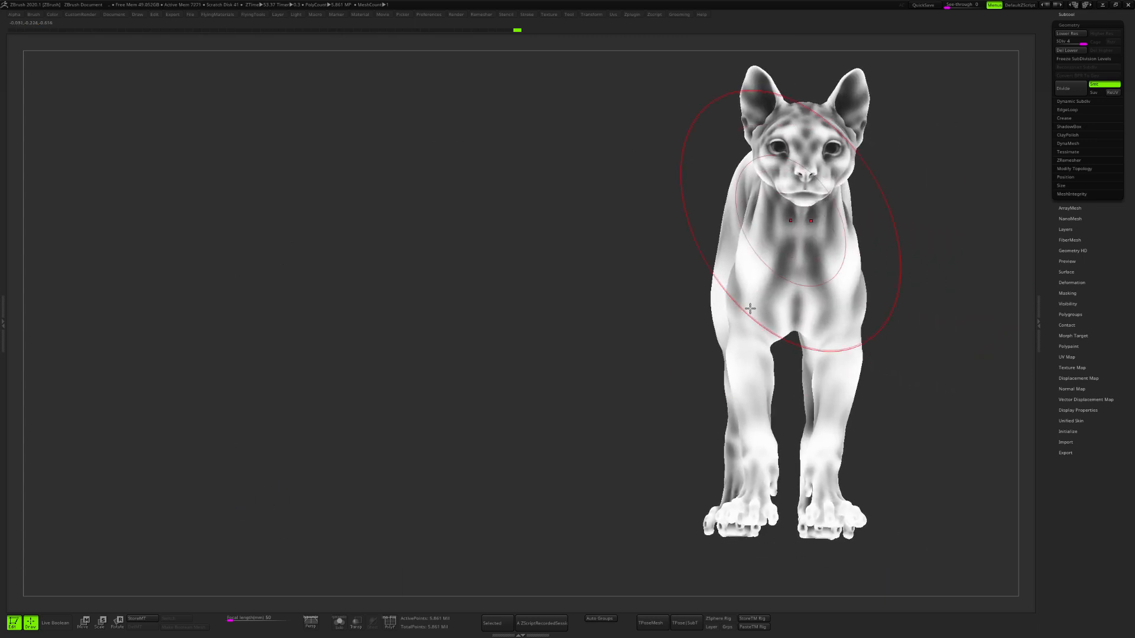
- Darken the cavities on the cat's paws, front legs, chest and face from the front, checking the paint from the side
drag(760, 490, 757, 521)
drag(633, 514, 733, 482)
drag(758, 344, 751, 379)
drag(737, 226, 729, 264)
drag(757, 195, 758, 219)
alt+right_drag(878, 201, 676, 218)
alt+right_drag(753, 234, 489, 249)
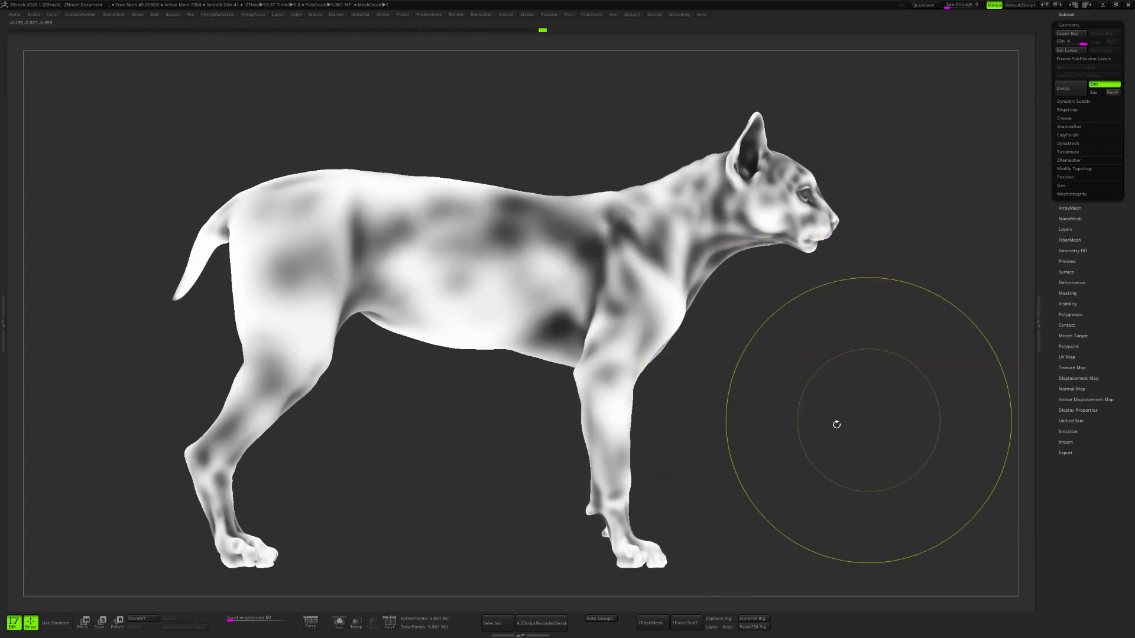
alt+right_drag(767, 418, 934, 340)
alt+right_drag(768, 188, 641, 202)
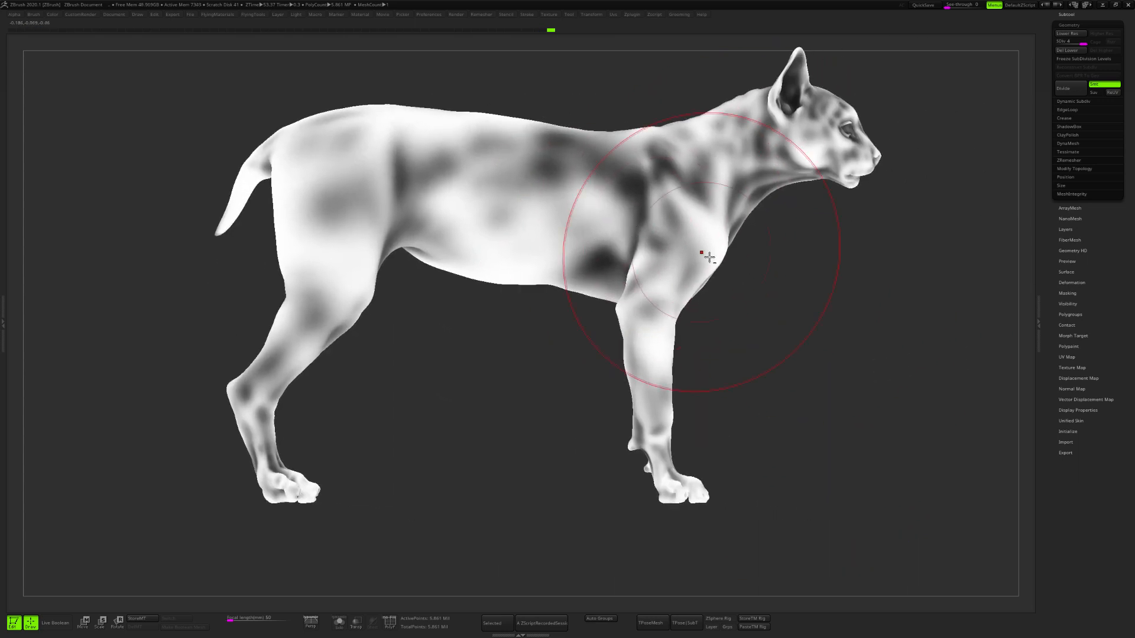
alt+right_drag(704, 254, 814, 281)
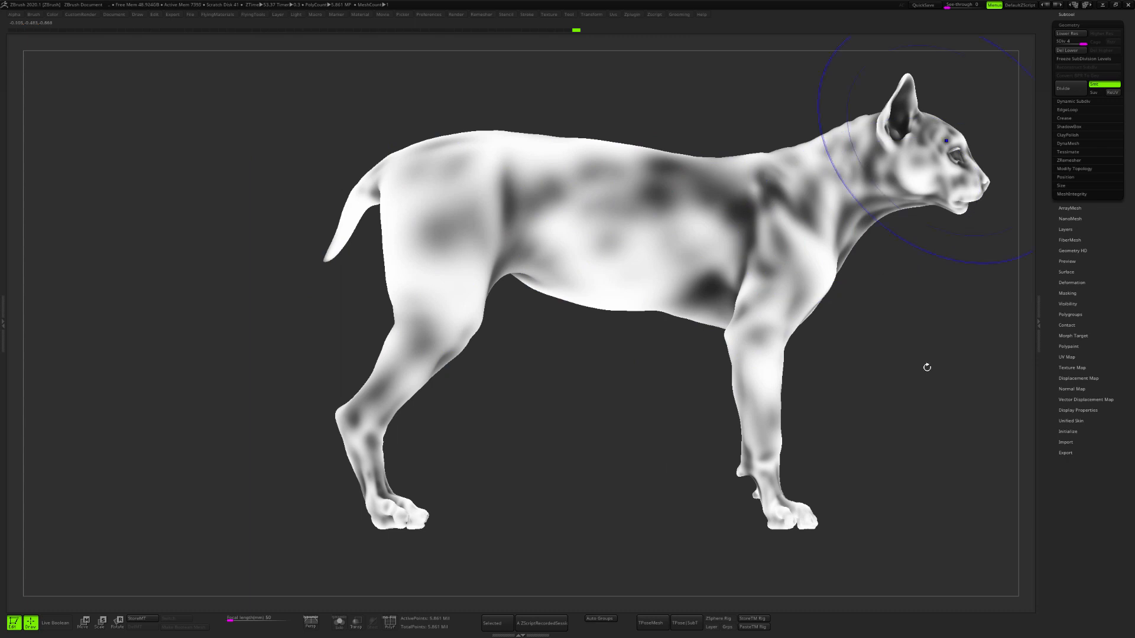
shift+drag(925, 368, 841, 320)
ctrl+right_drag(841, 320, 899, 323)
alt+right_drag(899, 323, 848, 349)
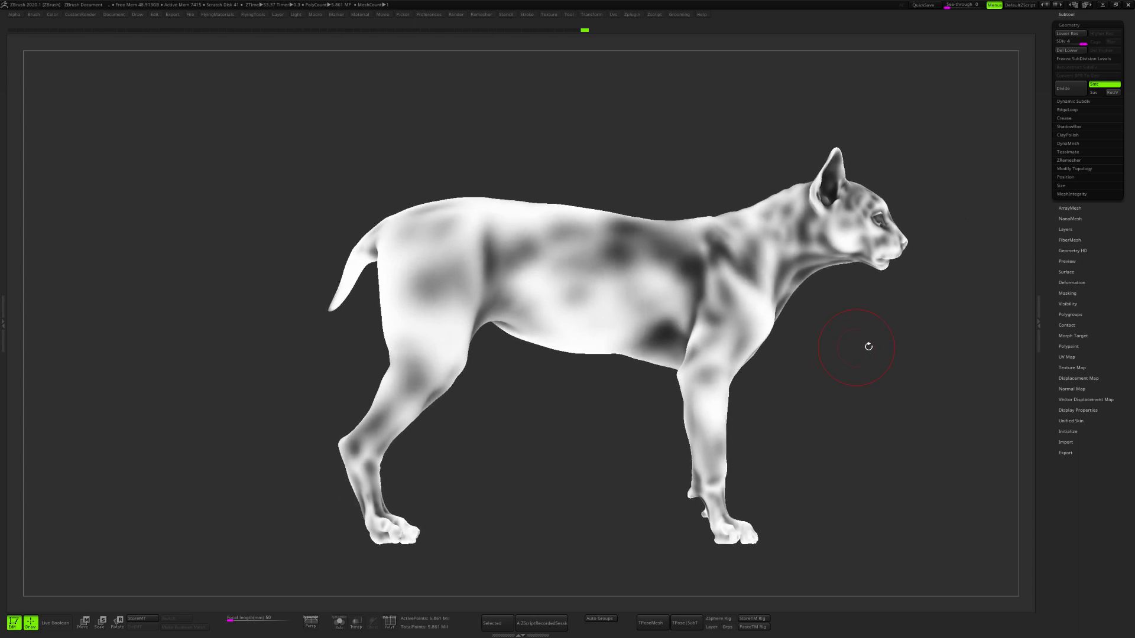
- Rename the cat subtool to ISO_midAO
drag(1049, 272, 1127, 379)
click(1068, 135)
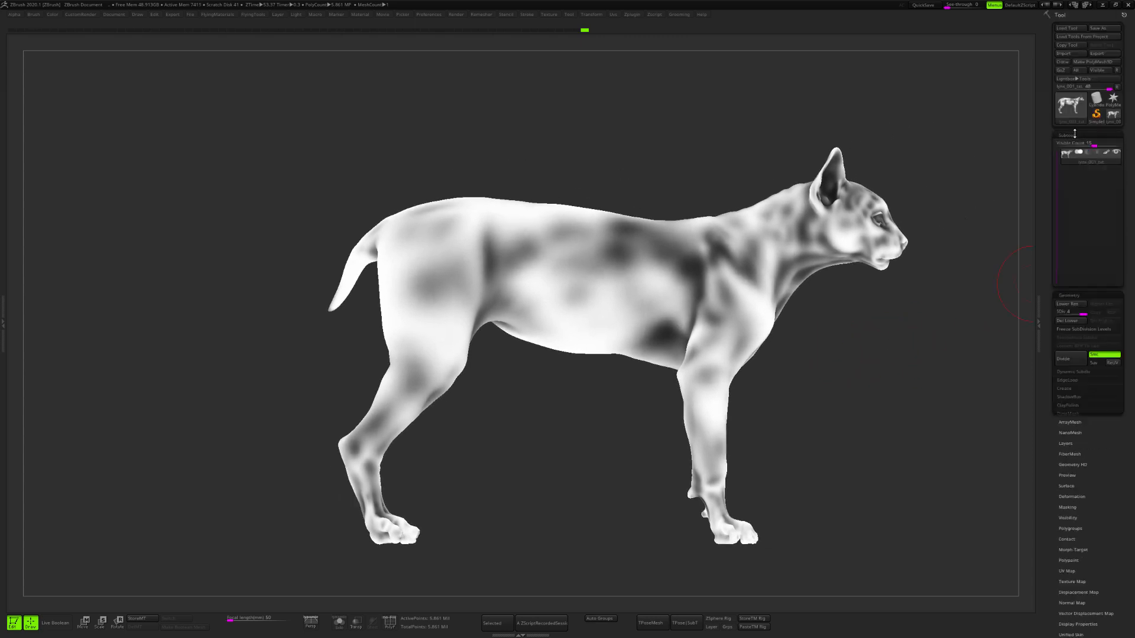
click(1070, 430)
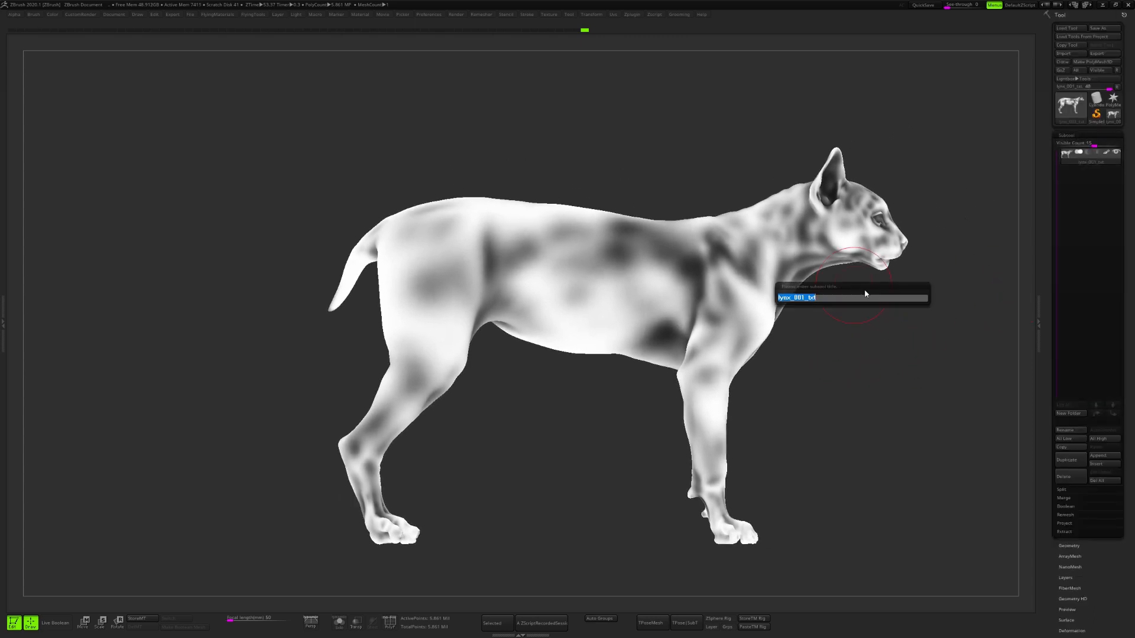
key(BackSpace)
text(ISO_midAO)
key(Return)
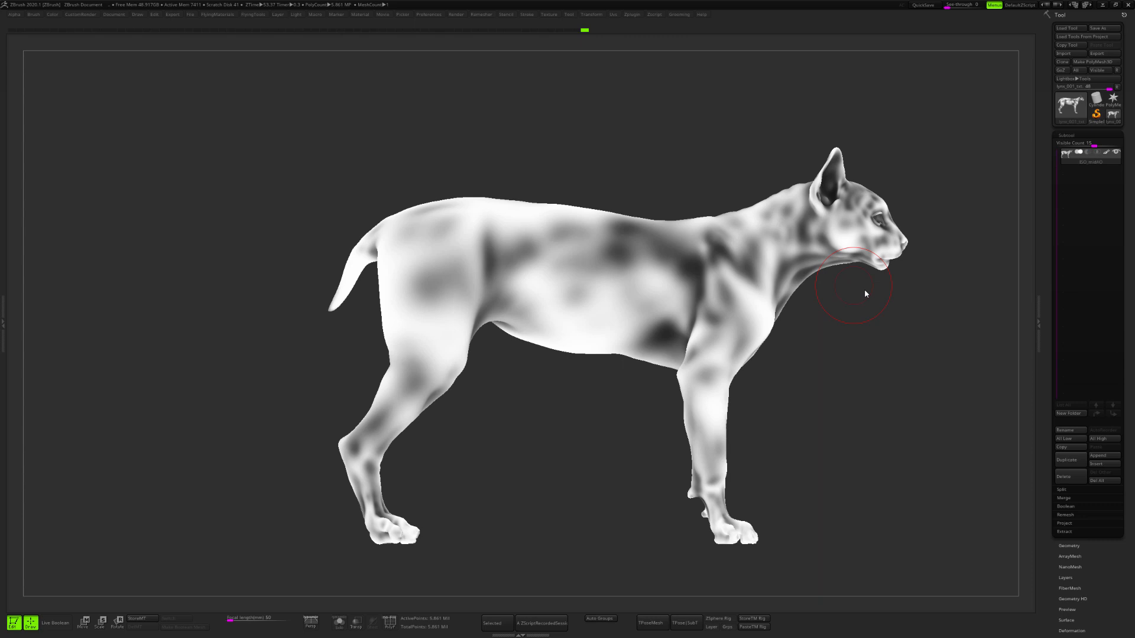
- Set the Multi Map Exporter map size to 1024 and export all maps as ISO_midAO.tif to the Desktop's ISO folder
click(632, 15)
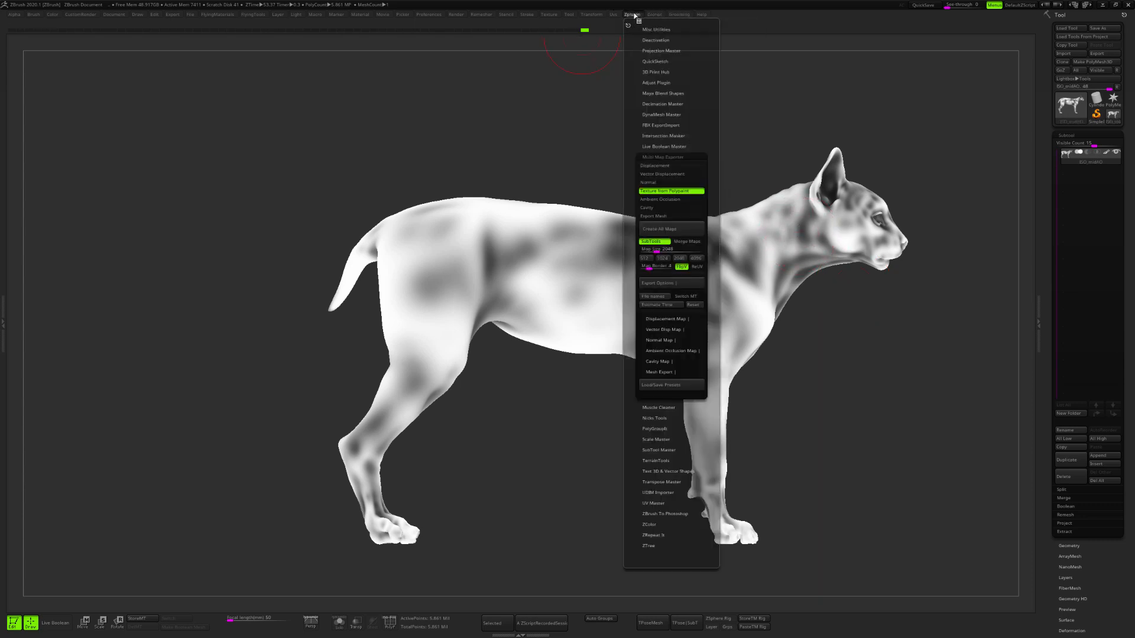
click(662, 259)
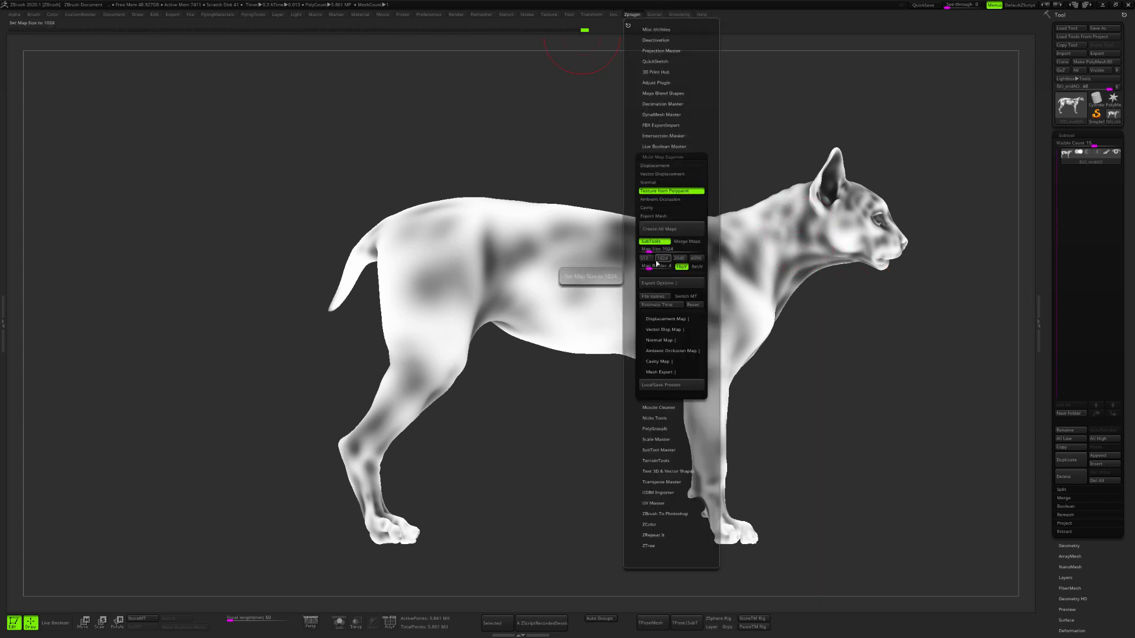
click(670, 230)
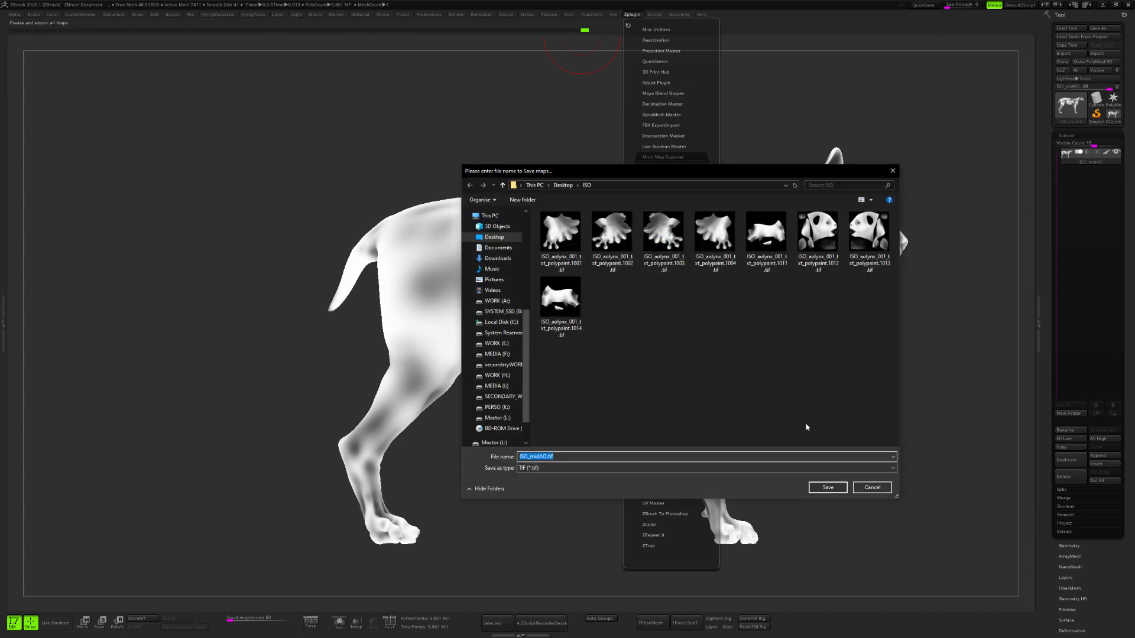
click(845, 487)
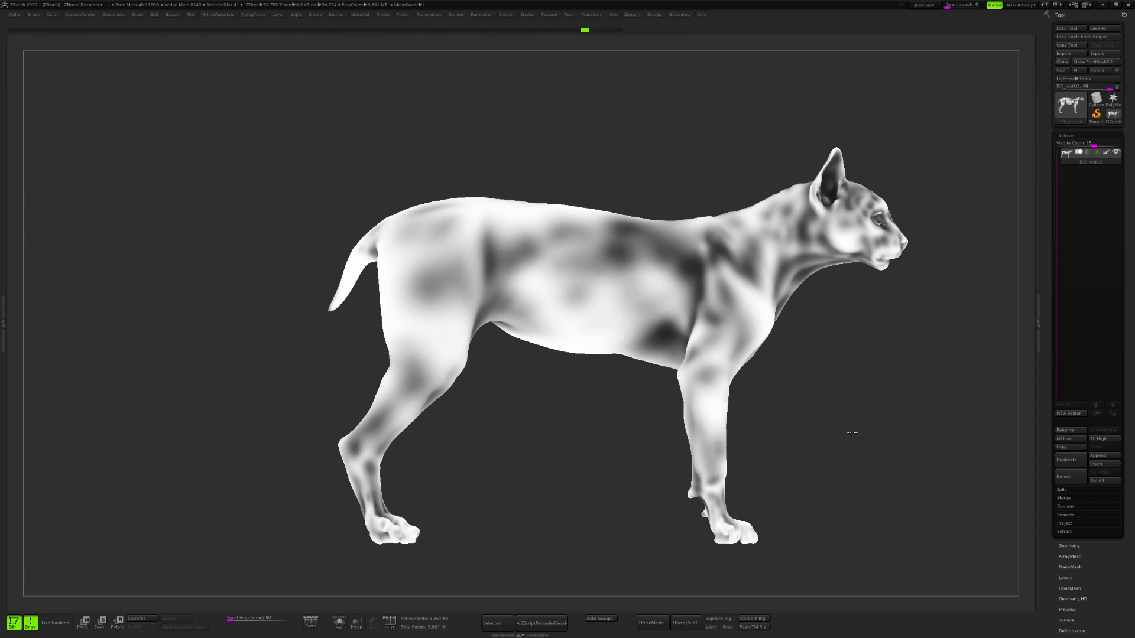
- Paint over the mid-scale occlusion across the whole cat to return it to a flat, even colour
key(space)
mouse_move(864, 231)
mouse_down()
mouse_move(679, 308)
mouse_move(851, 225)
mouse_move(717, 180)
mouse_move(721, 414)
mouse_move(601, 472)
mouse_move(410, 171)
mouse_move(396, 521)
mouse_move(395, 267)
mouse_up()
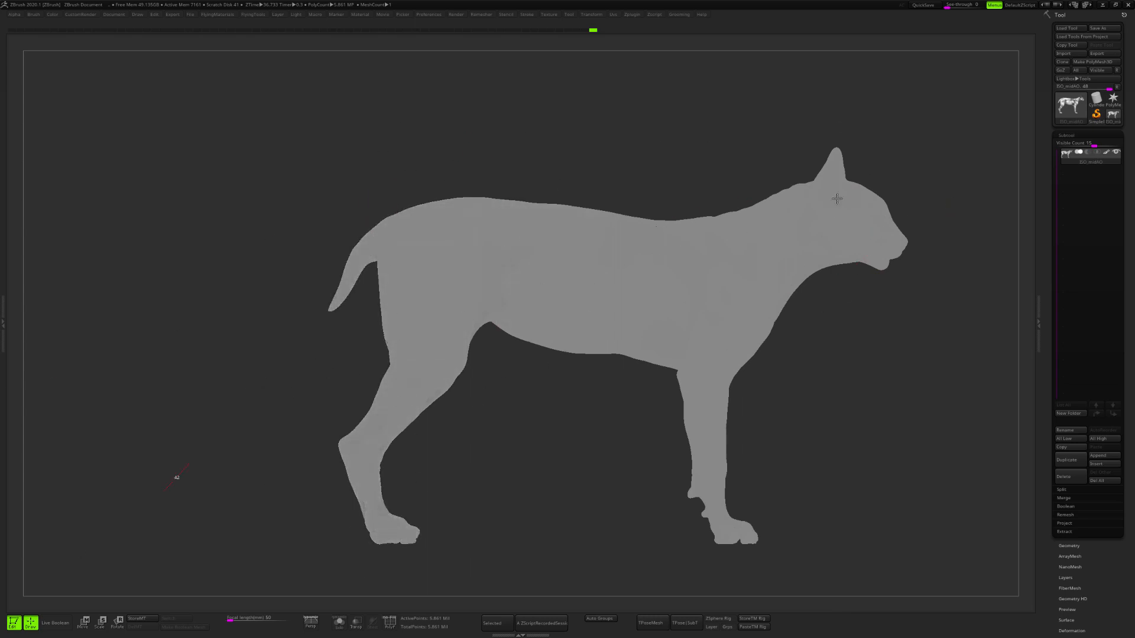
- Apply Mask By Cavity to the whole cat and get closer to the body to check the mask
alt+drag(859, 439, 841, 433)
click(1104, 135)
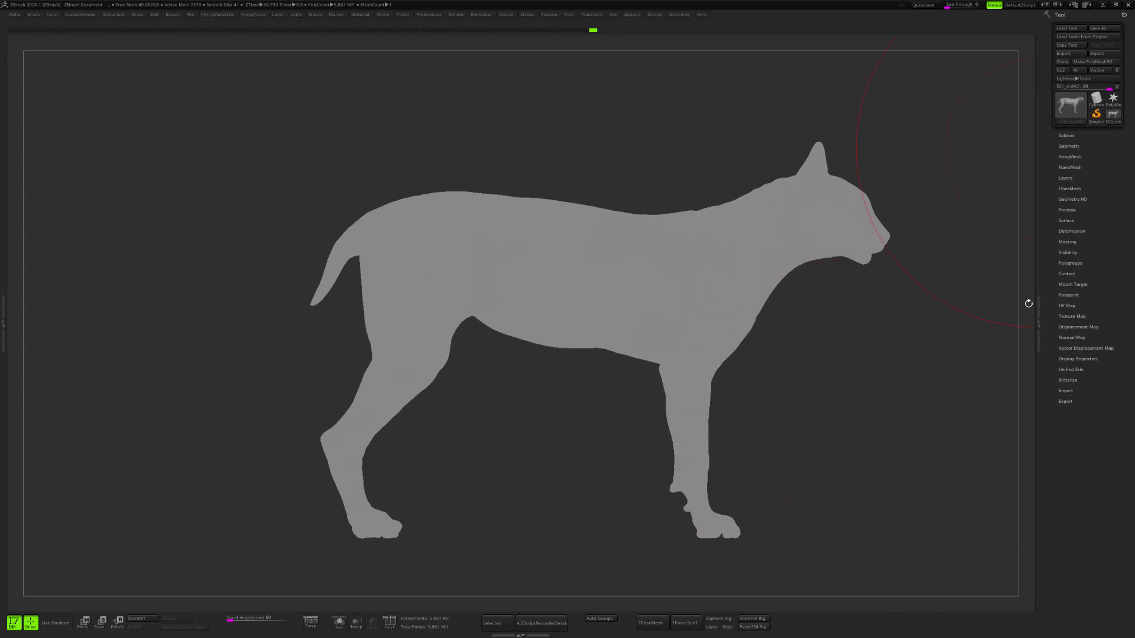
click(1078, 243)
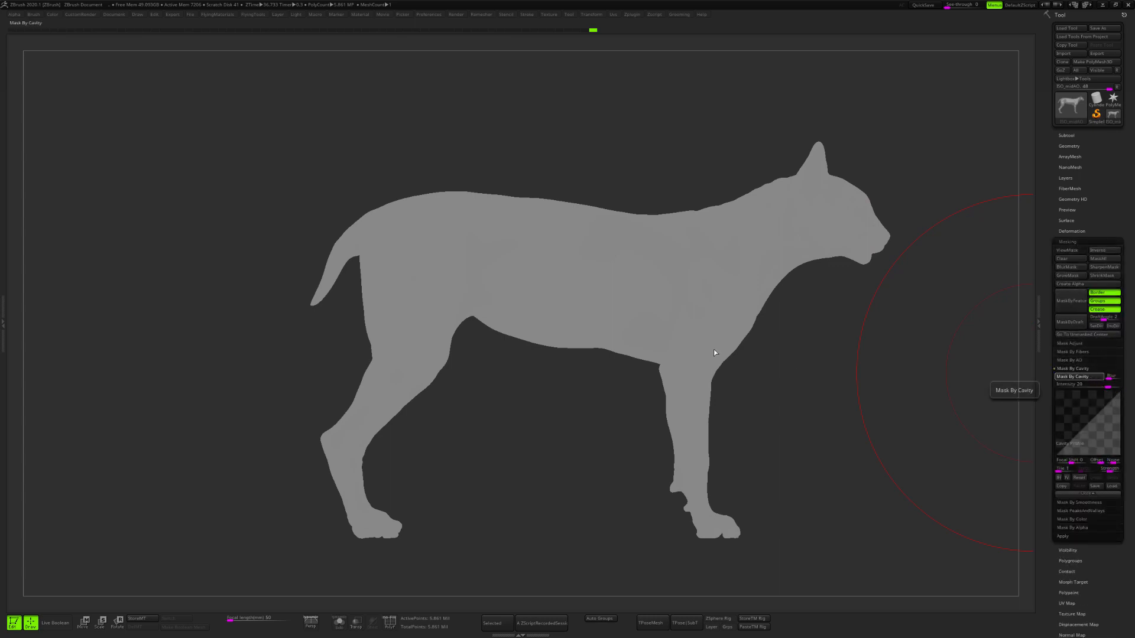
key(s)
mouse_move(776, 341)
mouse_down()
mouse_move(761, 342)
mouse_move(801, 360)
mouse_up()
alt+drag(836, 405, 952, 372)
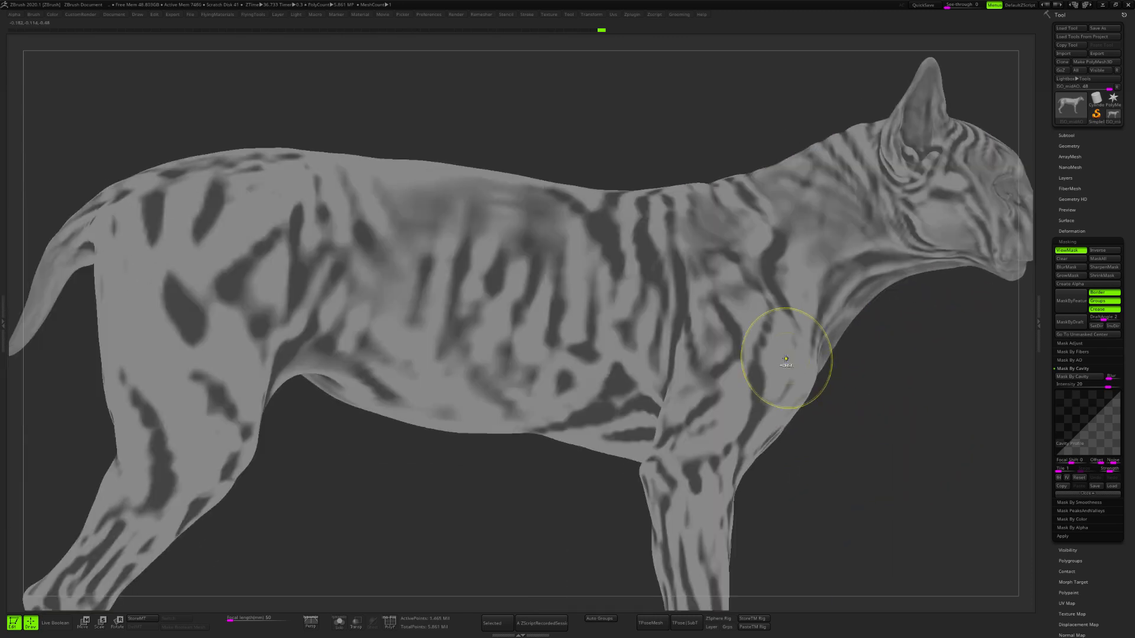
- Blur the cavity mask several times and invert it so only the recessed areas can be painted
ctrl+click(787, 358)
ctrl+click(788, 360)
ctrl+click(877, 425)
ctrl+click(798, 366)
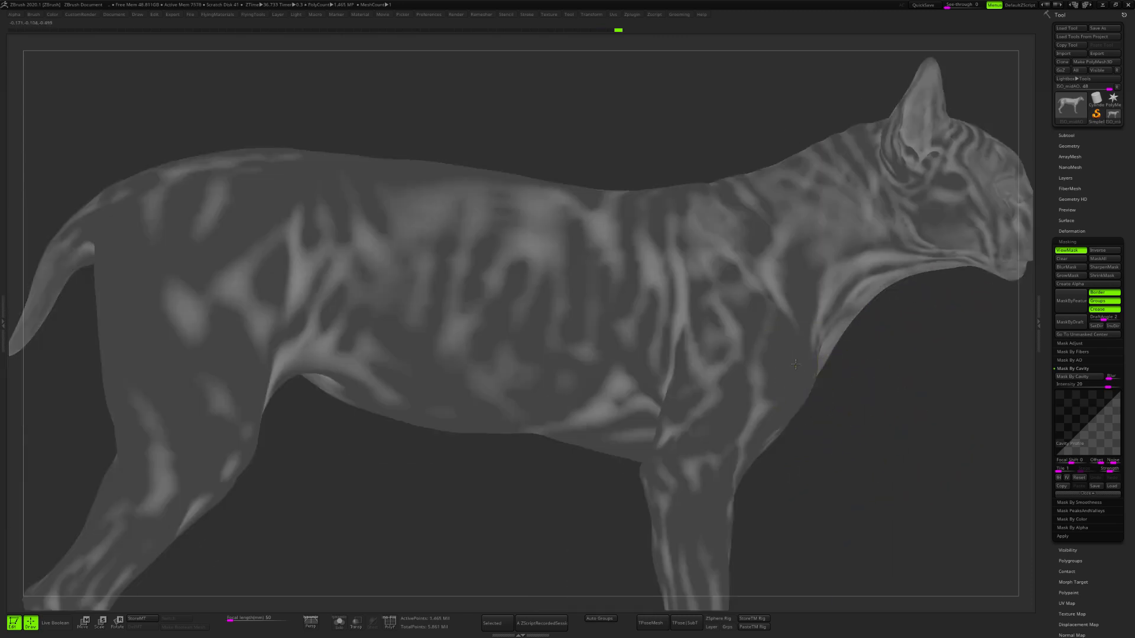
ctrl+click(797, 366)
mouse_move(885, 419)
alt+mouse_down()
mouse_move(828, 407)
mouse_move(830, 393)
alt+mouse_up()
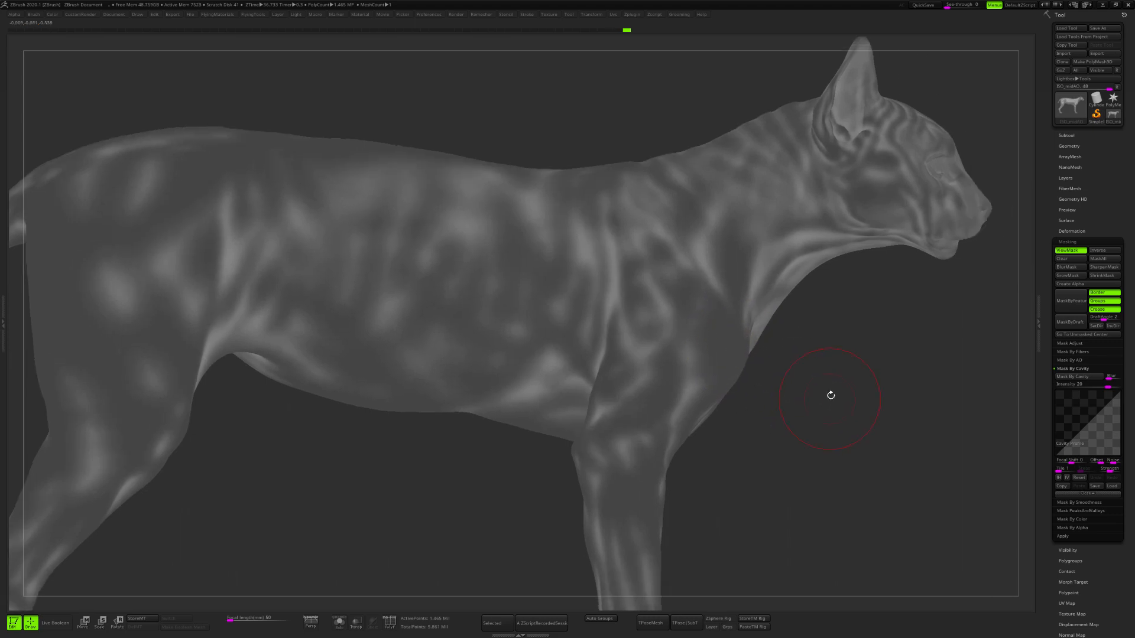
alt+drag(903, 392, 907, 391)
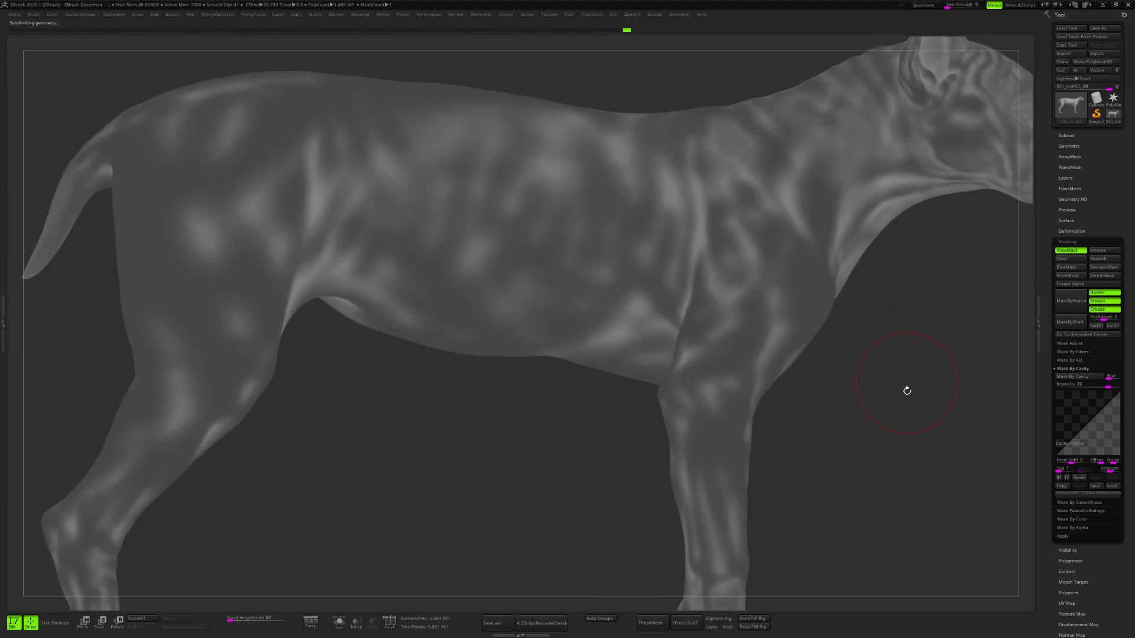
ctrl+right_drag(869, 407, 846, 397)
alt+drag(868, 387, 826, 385)
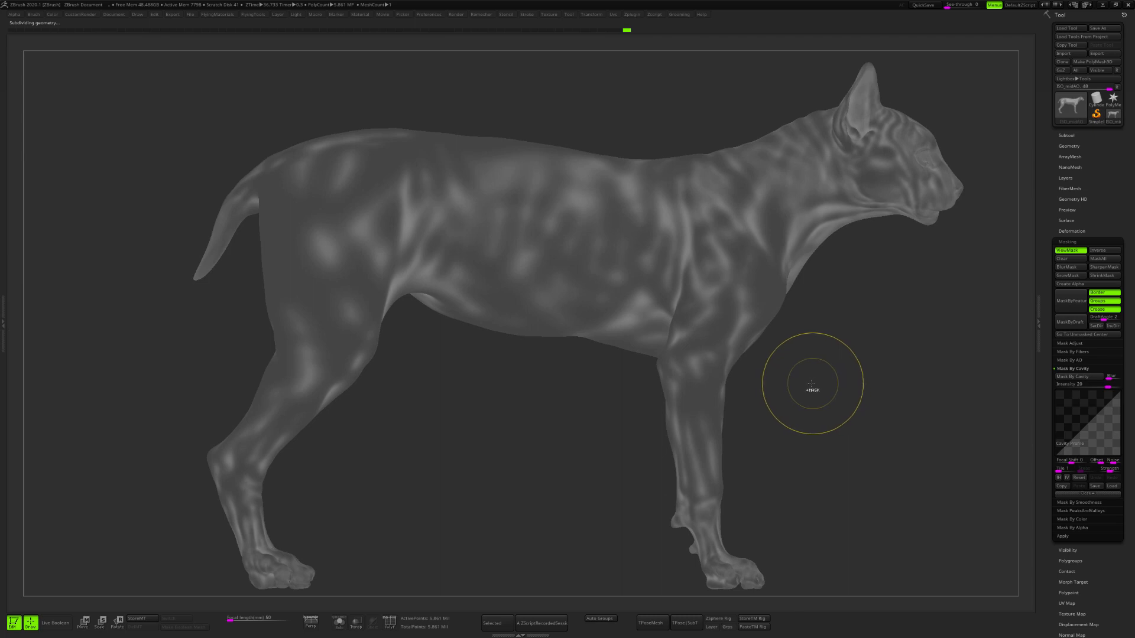
- Set up an enlarged paint brush in black with an RGB intensity of 10, keeping the mask hidden
key(space)
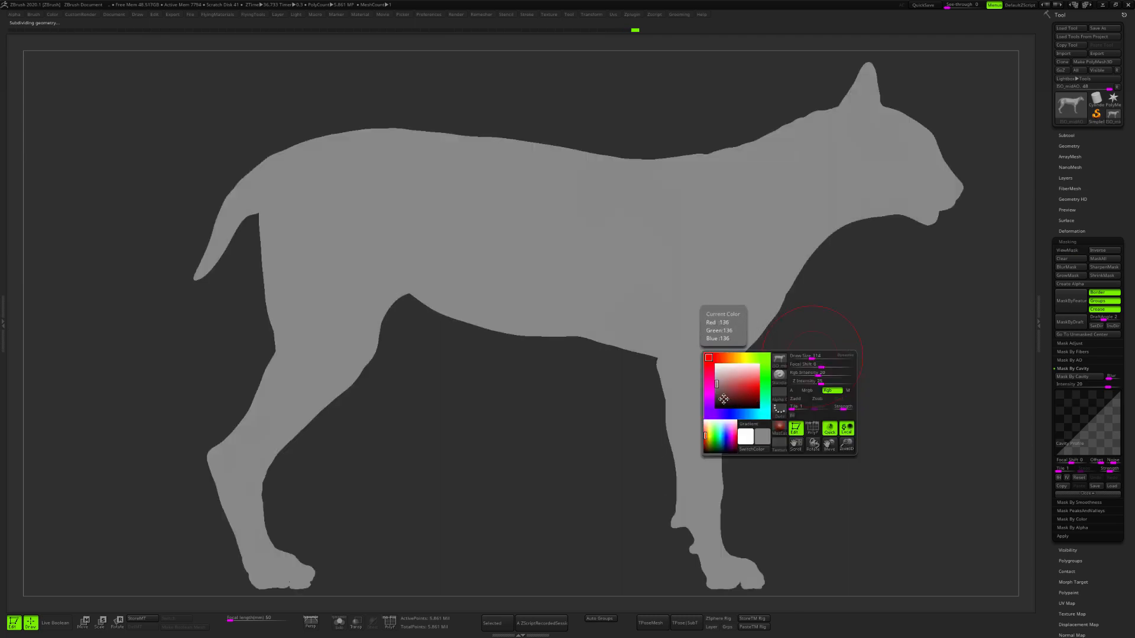
drag(722, 400, 708, 414)
key(s)
drag(735, 269, 762, 271)
drag(780, 207, 768, 224)
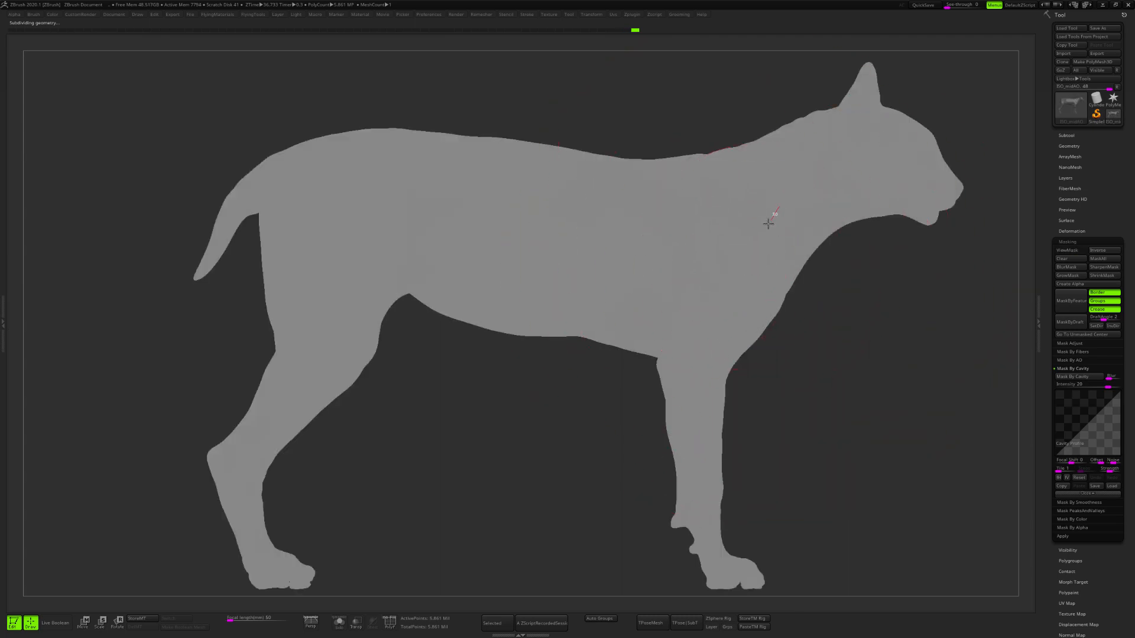
mouse_move(733, 262)
mouse_down()
mouse_move(650, 307)
mouse_move(463, 299)
mouse_move(366, 331)
mouse_move(298, 450)
mouse_move(284, 556)
mouse_move(715, 520)
mouse_move(798, 189)
mouse_move(864, 281)
mouse_move(768, 295)
mouse_move(808, 282)
mouse_up()
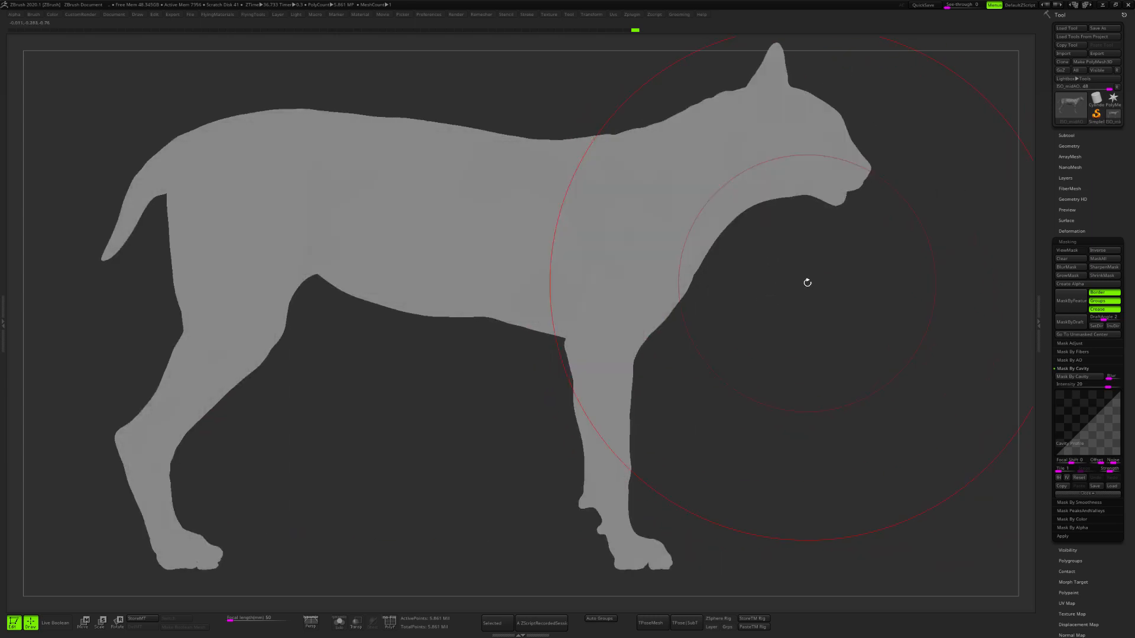
key(space)
click(780, 300)
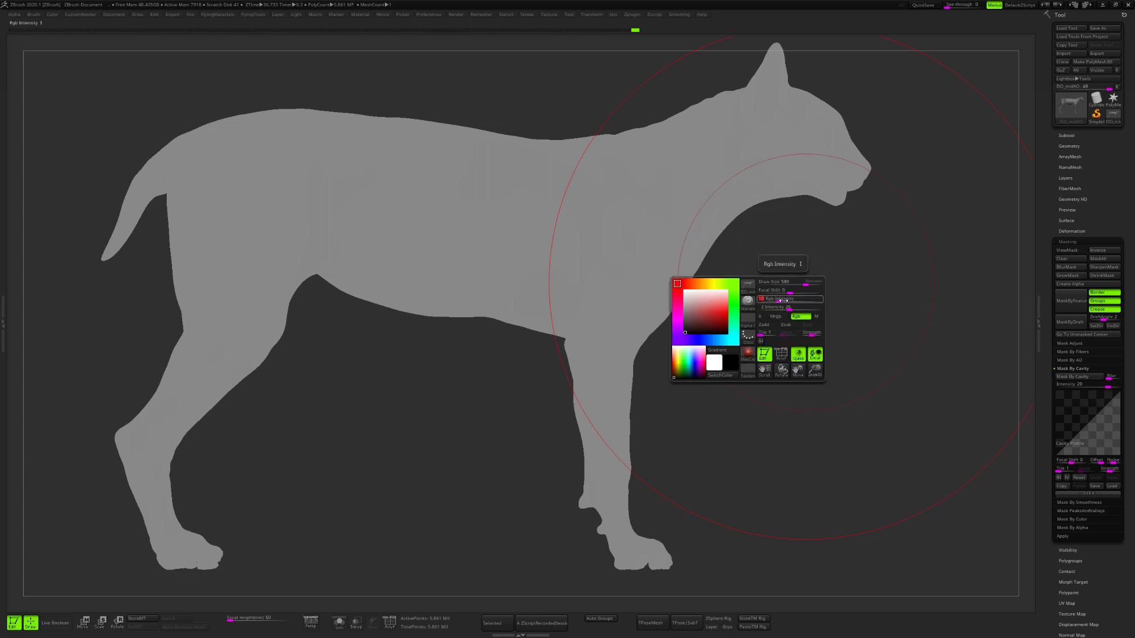
text(10)
key(Return)
- Darken the unmasked cavities across the cat's body, head and front legs with broad black strokes
mouse_move(704, 177)
mouse_down()
mouse_move(664, 207)
mouse_move(473, 281)
mouse_move(200, 418)
mouse_move(188, 183)
mouse_move(840, 154)
mouse_move(857, 190)
mouse_up()
alt+drag(768, 408, 894, 337)
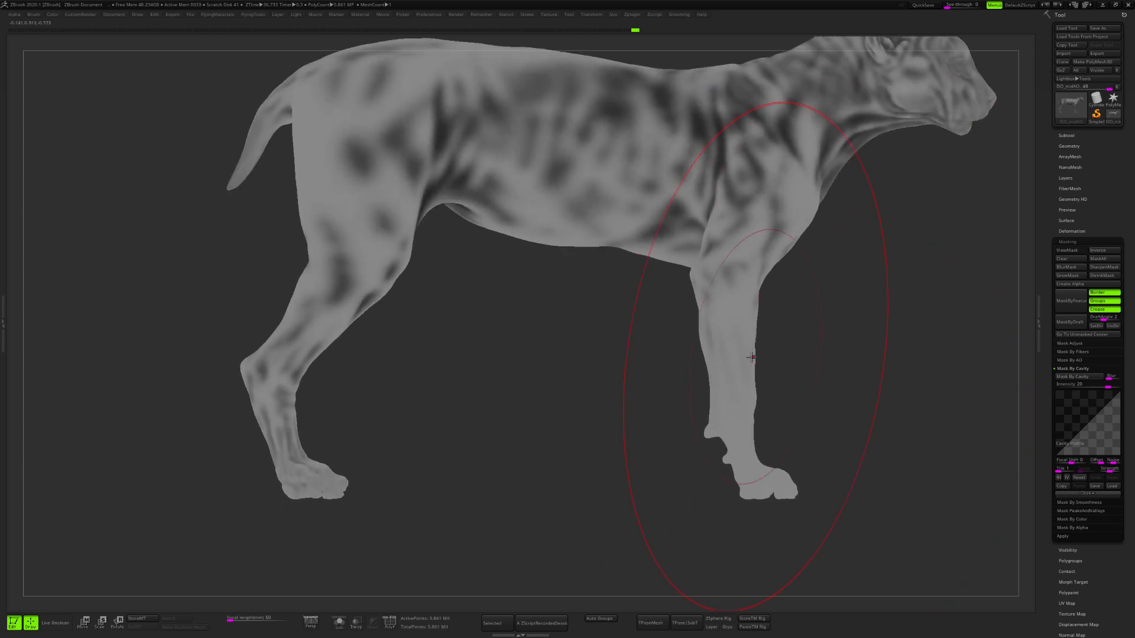
drag(752, 357, 738, 491)
drag(735, 385, 733, 482)
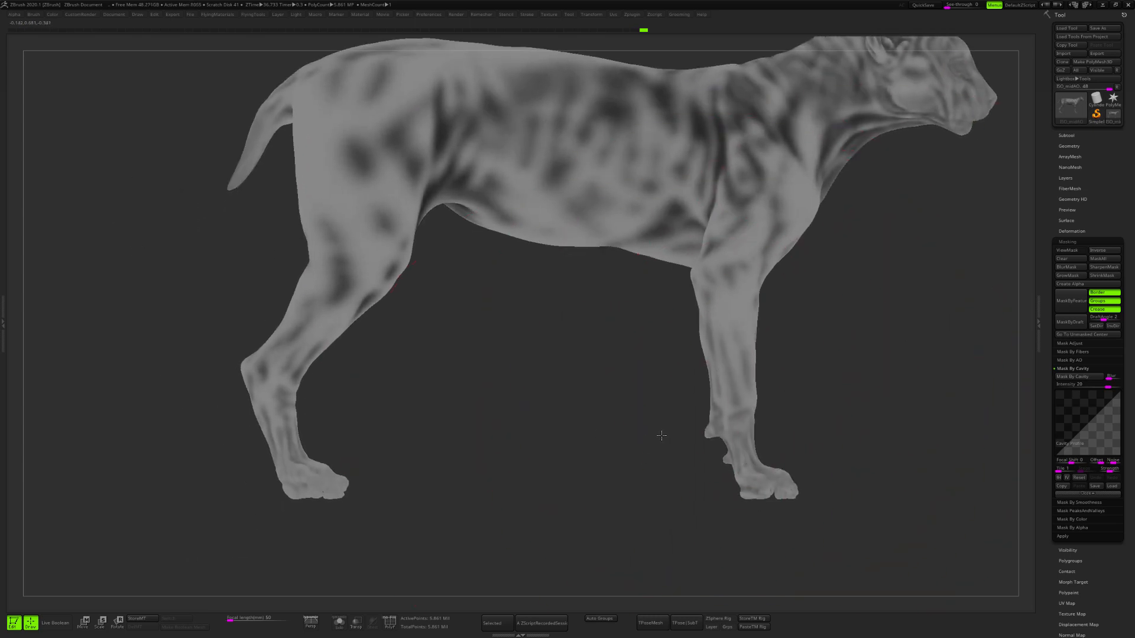
alt+drag(661, 436, 721, 441)
alt+drag(904, 311, 819, 343)
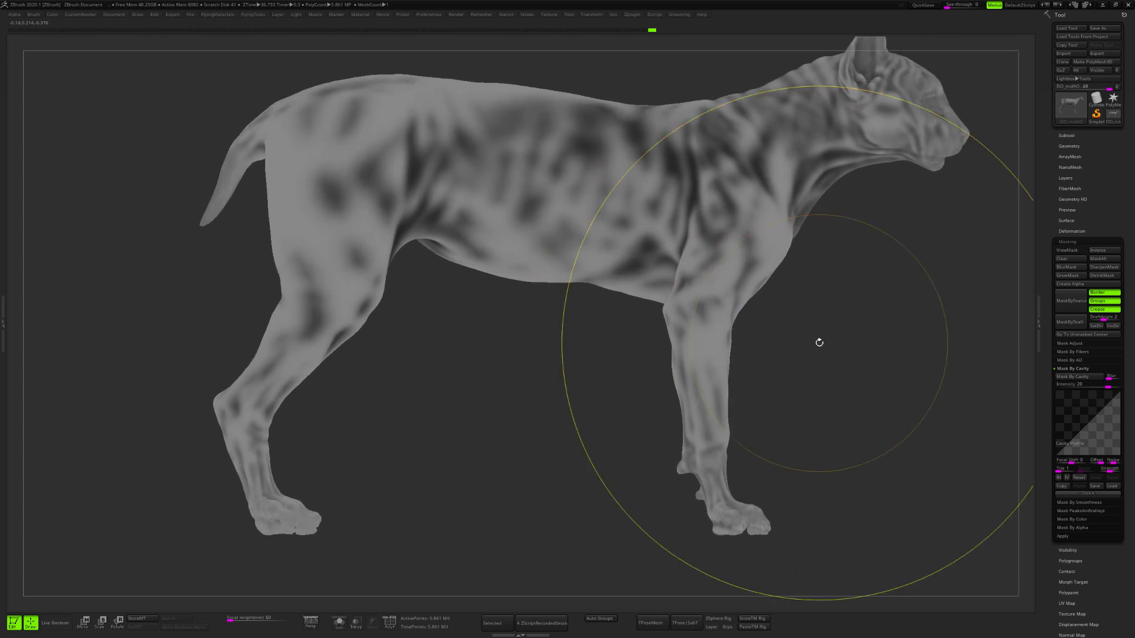
- Brighten the raised forms on the cat's shoulder, body, legs and neck with white paint, protecting the dark cavities with the mask
key(ctrl+h)
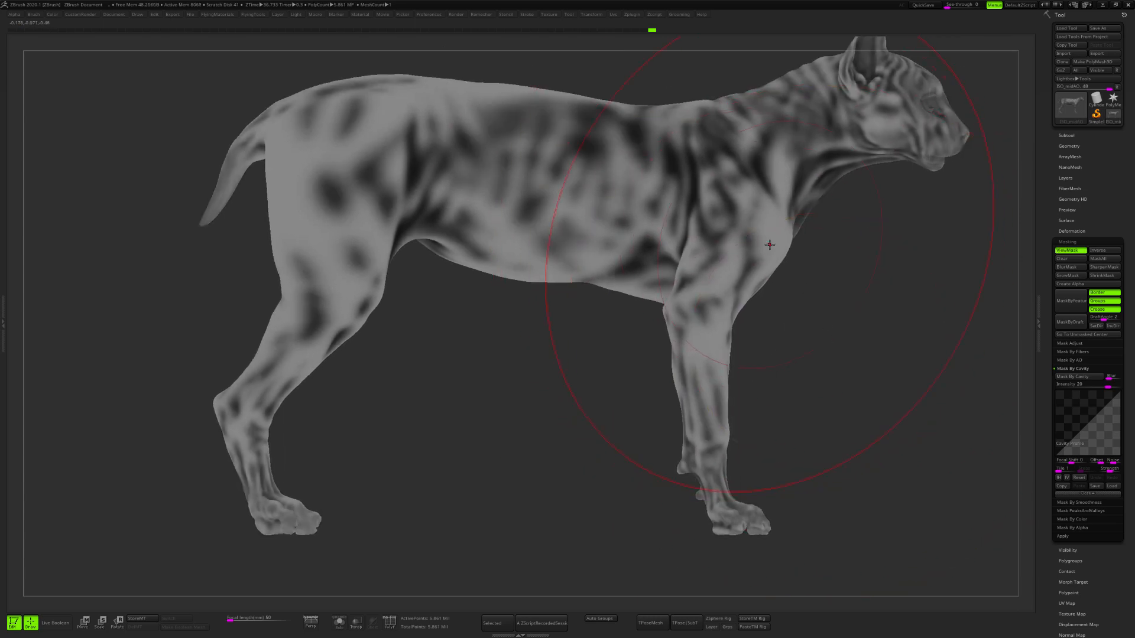
key(space)
key(space)
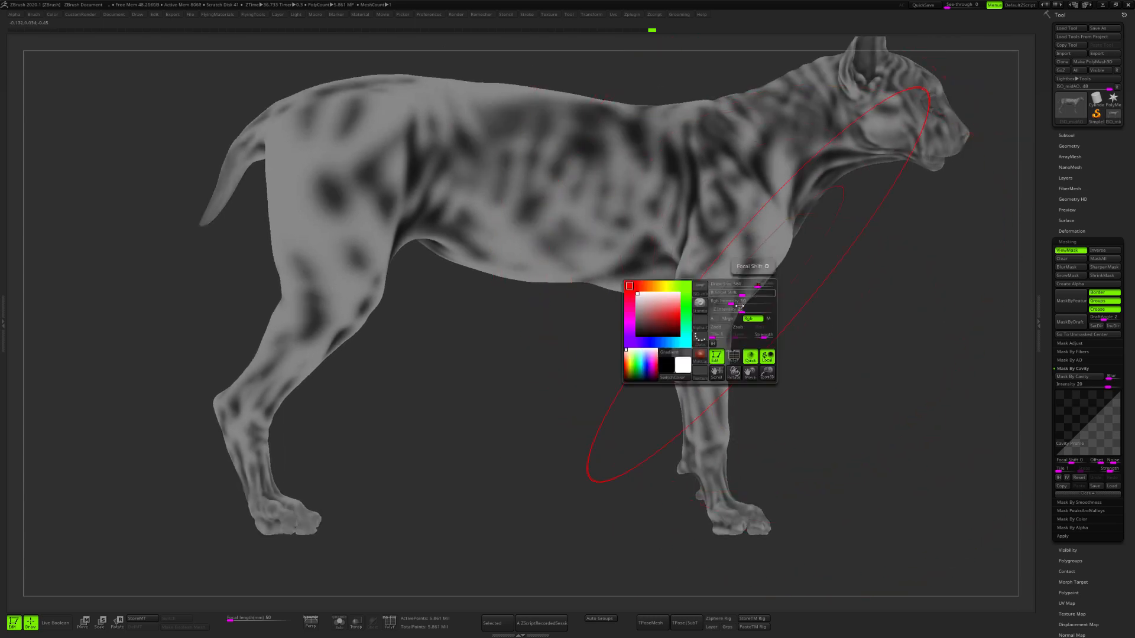
mouse_move(804, 183)
mouse_down()
mouse_move(760, 264)
mouse_move(748, 229)
mouse_move(775, 207)
mouse_move(763, 272)
mouse_up()
key(s)
key(s)
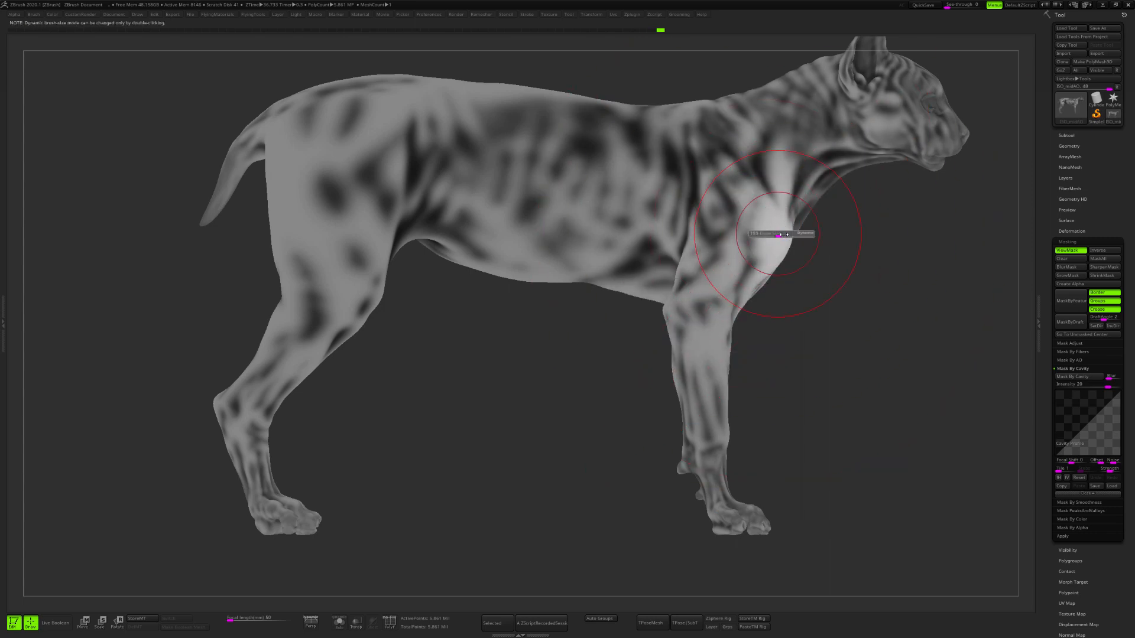
drag(783, 235, 810, 235)
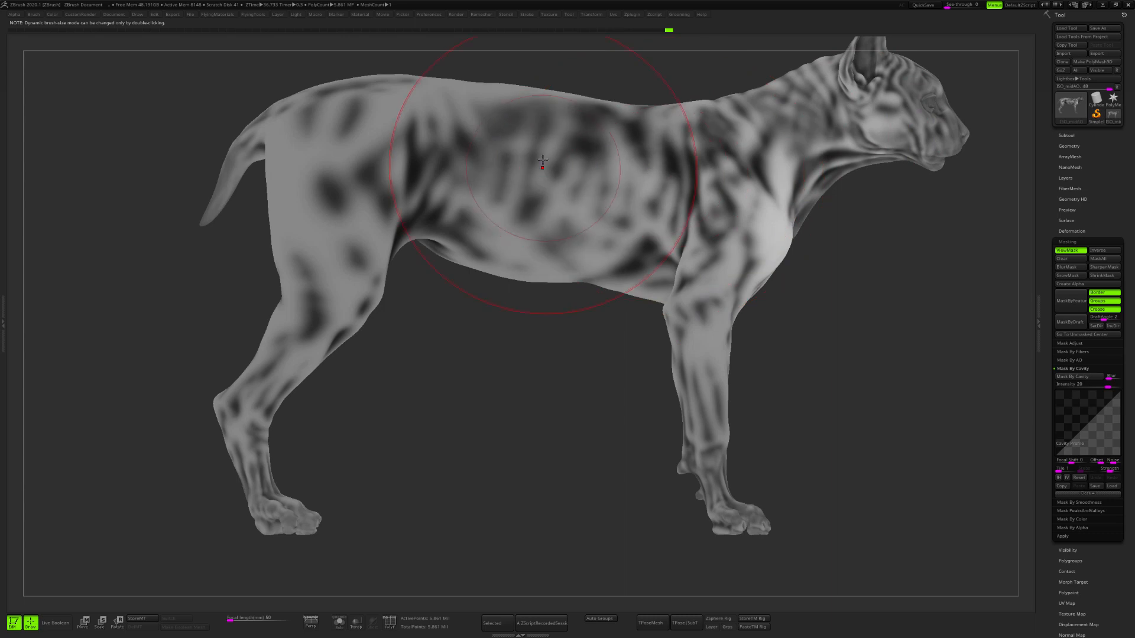
mouse_move(543, 159)
mouse_down()
mouse_move(408, 136)
mouse_move(296, 331)
mouse_move(241, 495)
mouse_move(379, 534)
mouse_up()
mouse_move(704, 437)
mouse_down()
mouse_move(770, 166)
mouse_move(834, 106)
mouse_up()
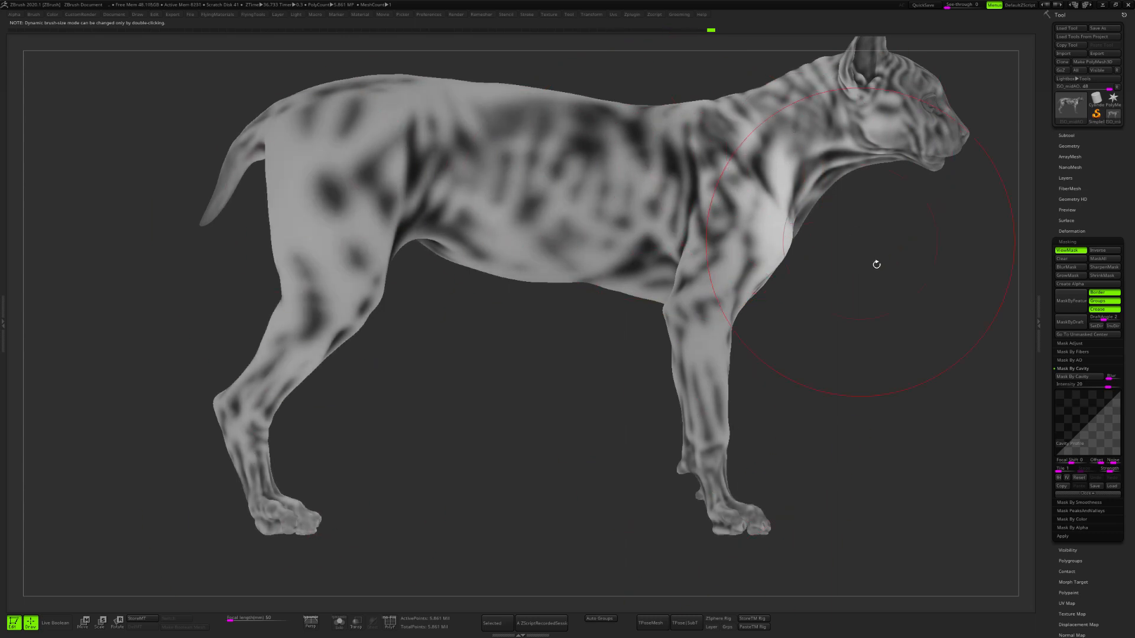
- Hide the mask display and inspect the curvature paint from the side and the front
alt+drag(876, 265, 760, 283)
key(ctrl+h)
alt+drag(709, 388, 863, 364)
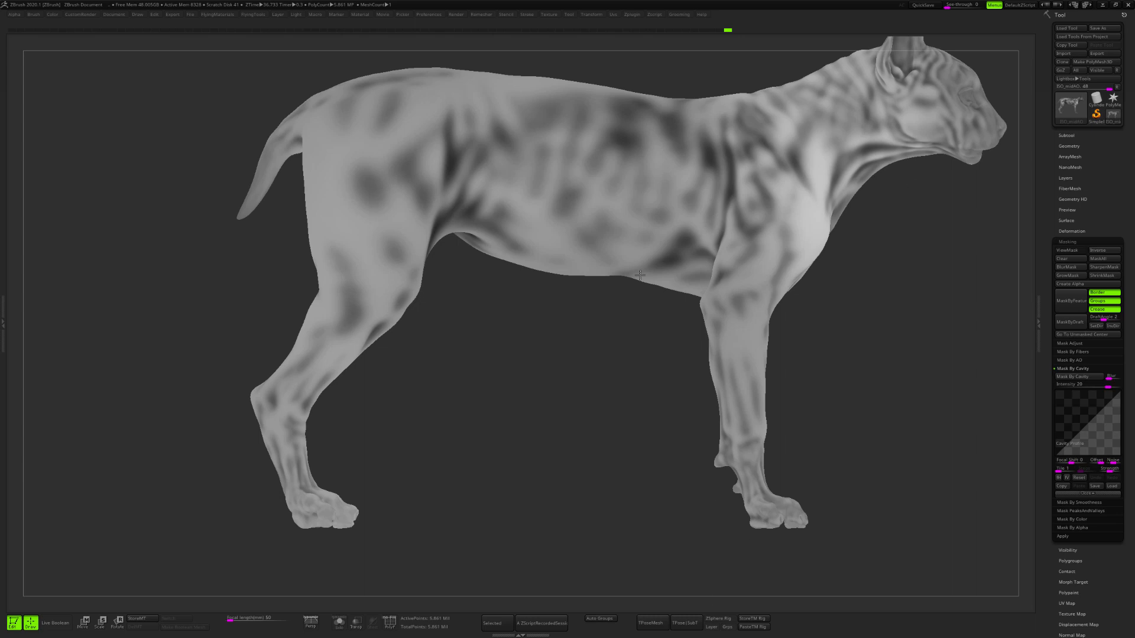
mouse_move(895, 281)
mouse_down()
mouse_move(854, 278)
mouse_move(728, 230)
mouse_up()
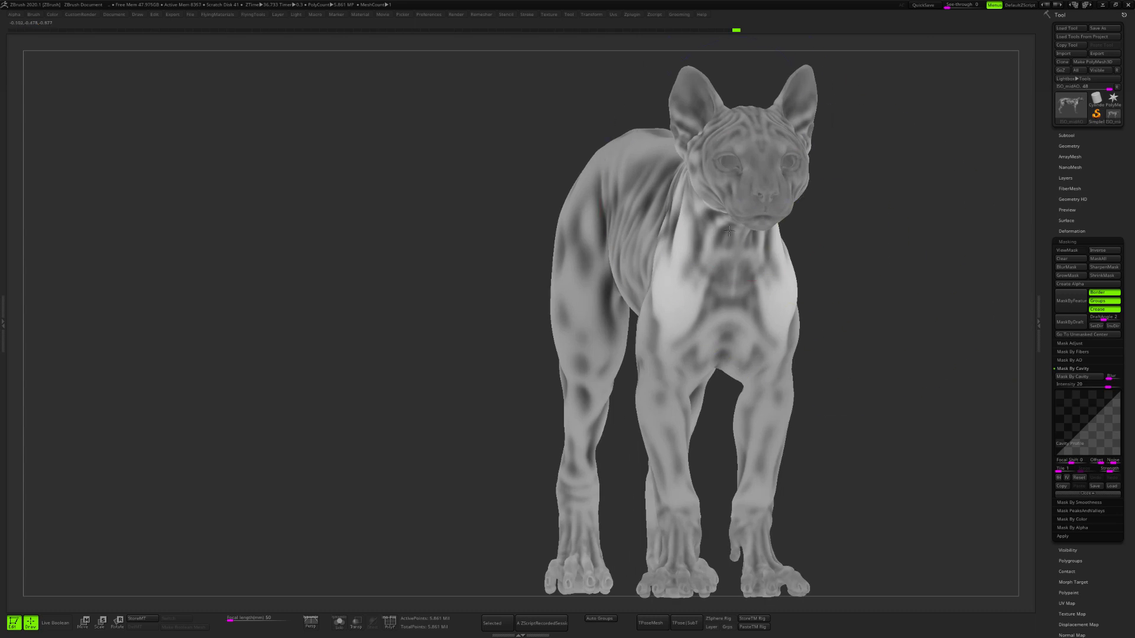
mouse_move(735, 329)
shift+right_down()
mouse_move(816, 316)
mouse_move(847, 332)
mouse_move(867, 295)
mouse_move(843, 314)
mouse_move(849, 296)
mouse_move(824, 285)
shift+right_up()
- Rename the cat subtool to ISO_curvature
key(s)
key(F2)
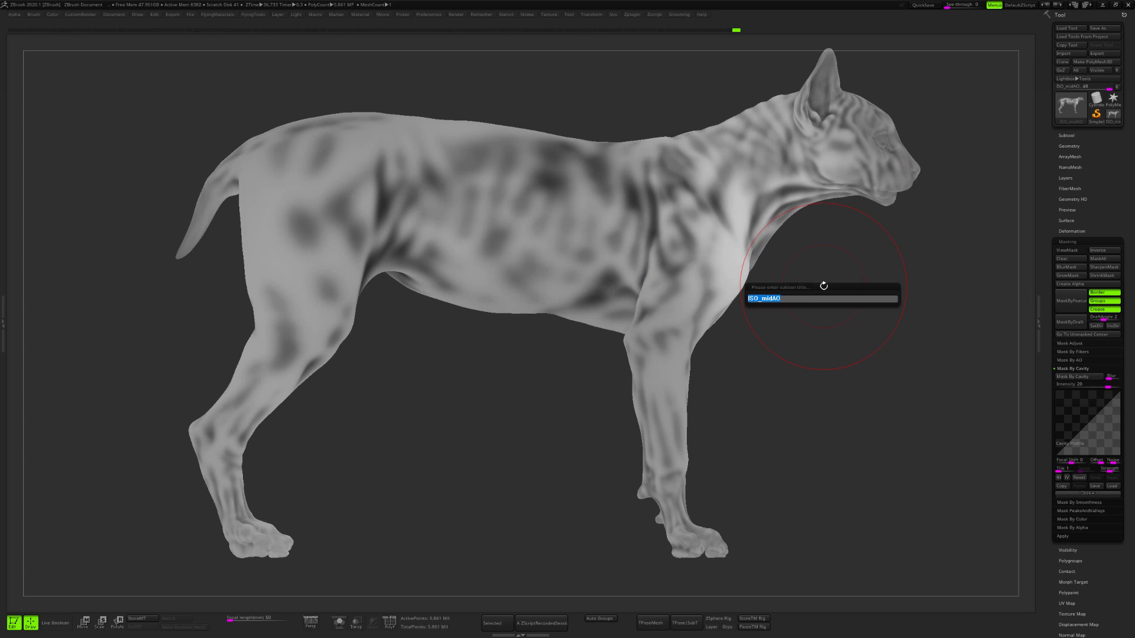
text(ISO_curvature)
key(Return)
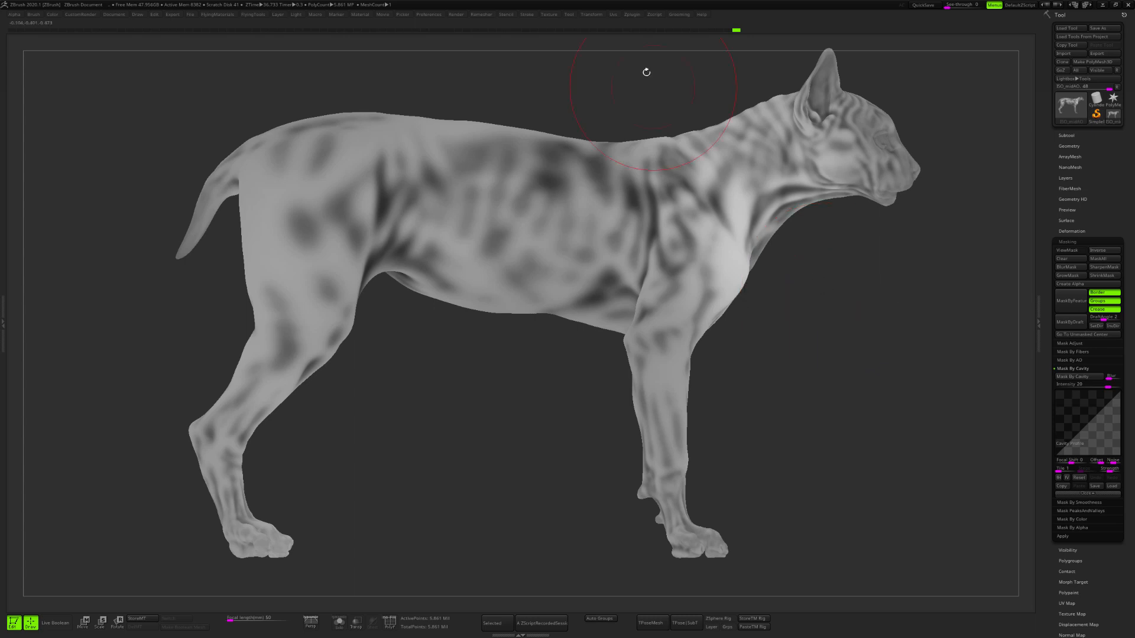
- Export all maps with the Multi Map Exporter as ISO_curvature.tif to the Desktop's ISO folder
click(632, 15)
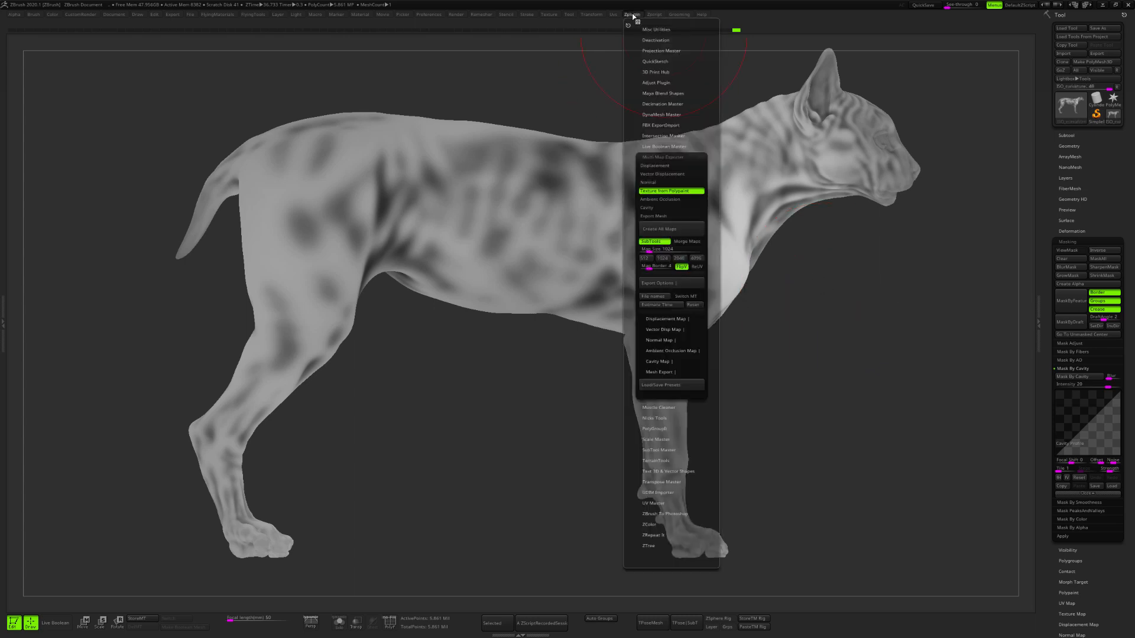
click(679, 228)
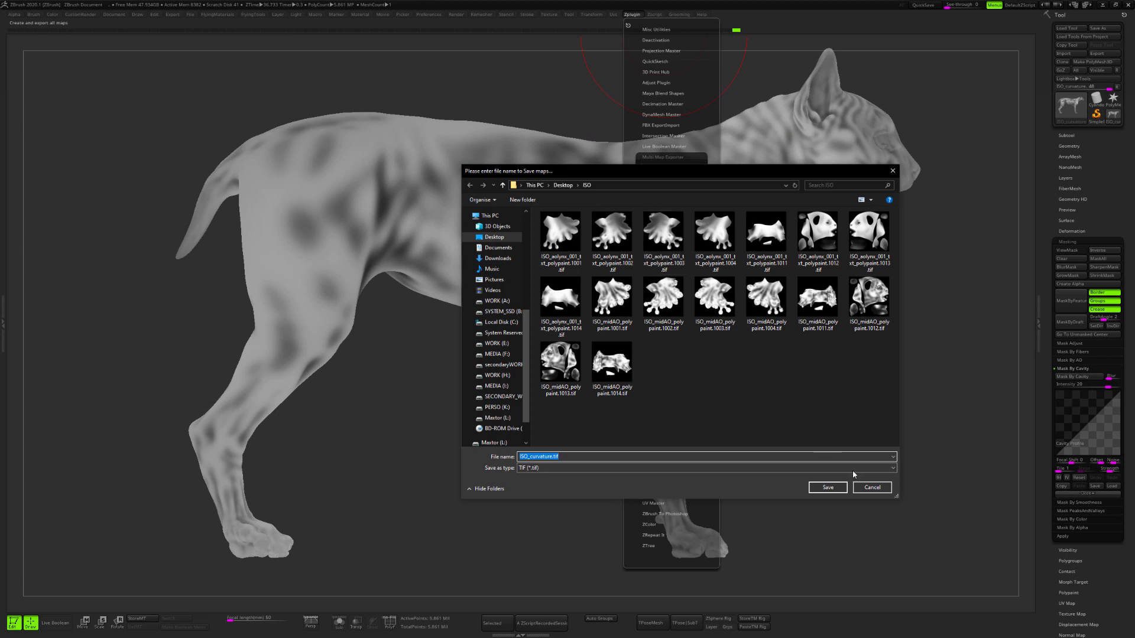
click(835, 487)
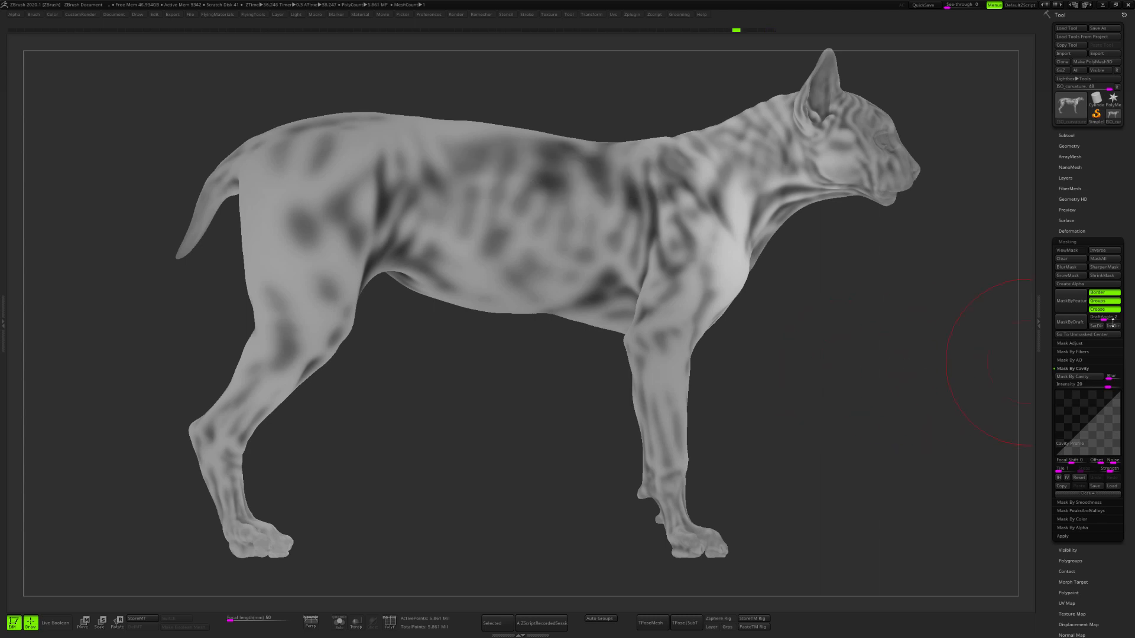
- Cover the curvature paint by filling the whole cat with white
key(space)
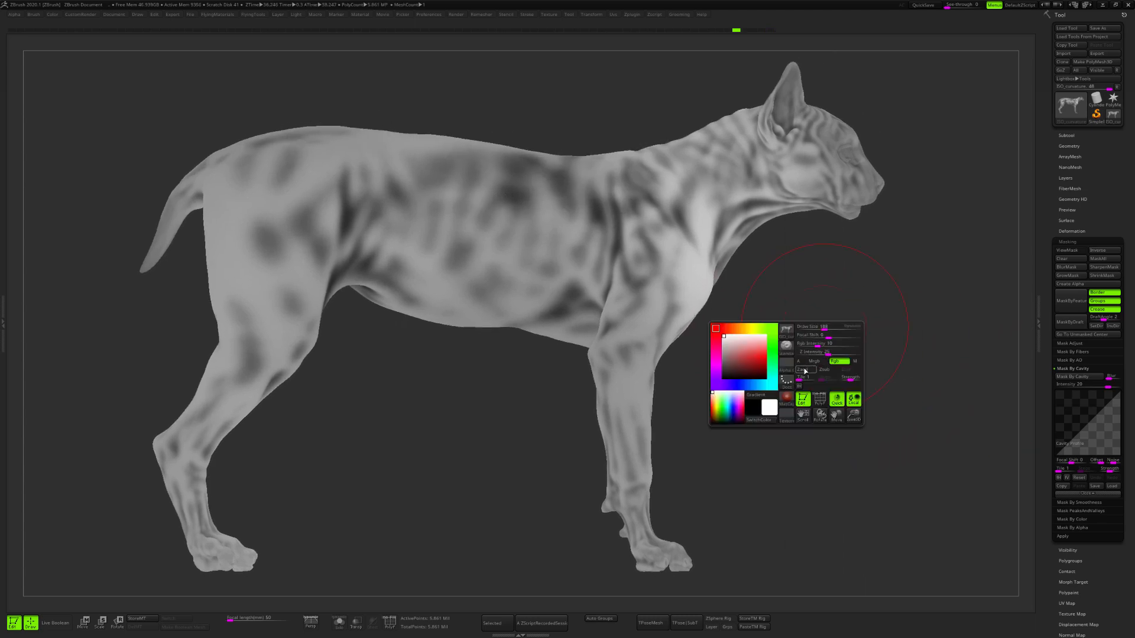
ctrl+right_drag(679, 203, 701, 227)
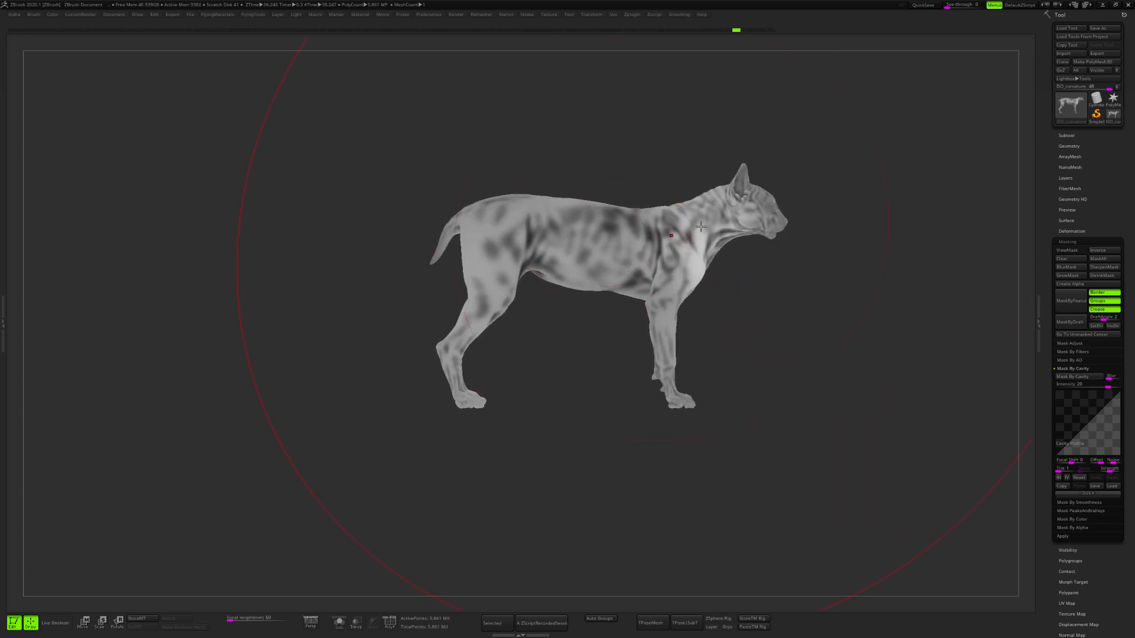
mouse_move(701, 226)
mouse_down()
mouse_move(598, 264)
mouse_move(256, 312)
mouse_move(899, 254)
mouse_move(877, 264)
mouse_up()
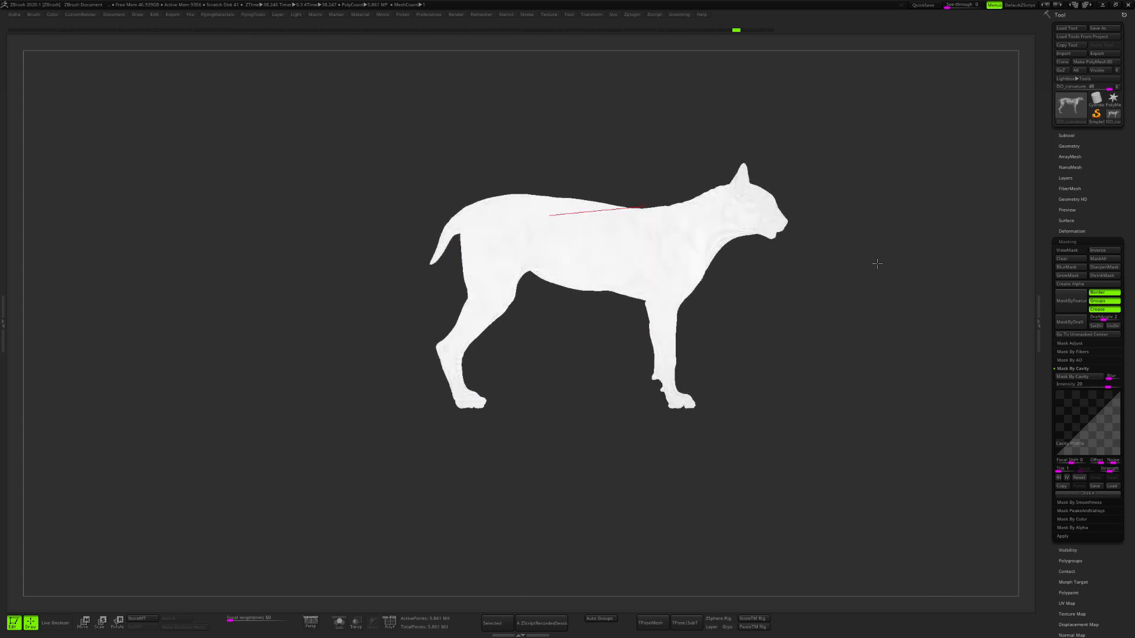
key(space)
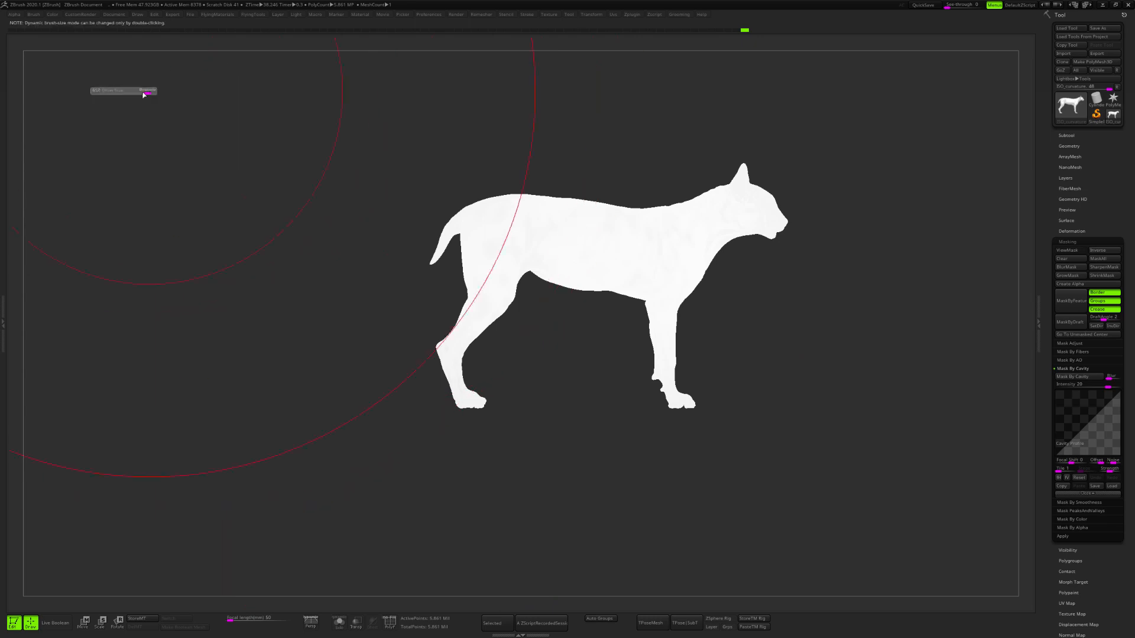
click(53, 15)
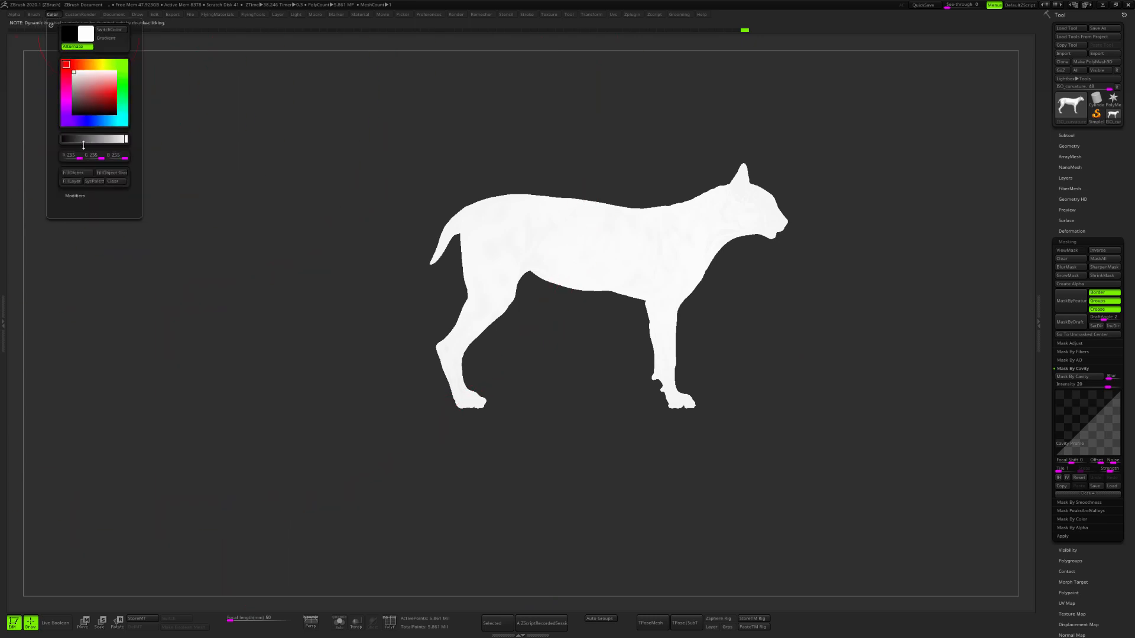
click(74, 174)
- Show the wireframe on the cat's face and lower the mesh by three subdivision levels
alt+drag(891, 268, 631, 302)
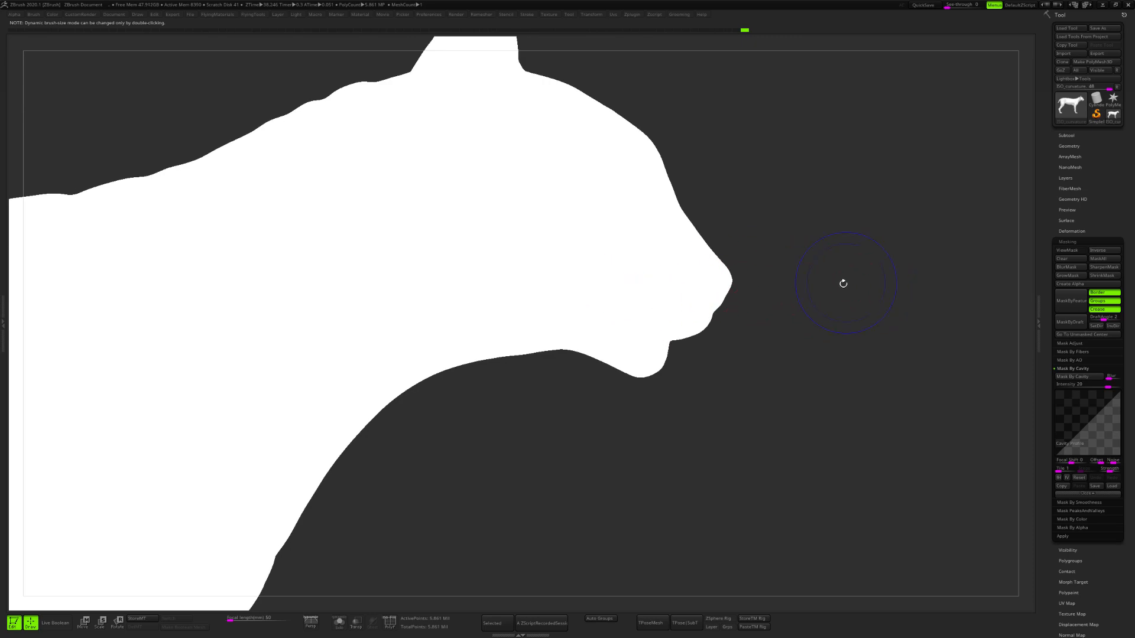
key(shift+f)
alt+drag(819, 296, 742, 324)
key(shift+d)
key(shift+d)
key(shift+d)
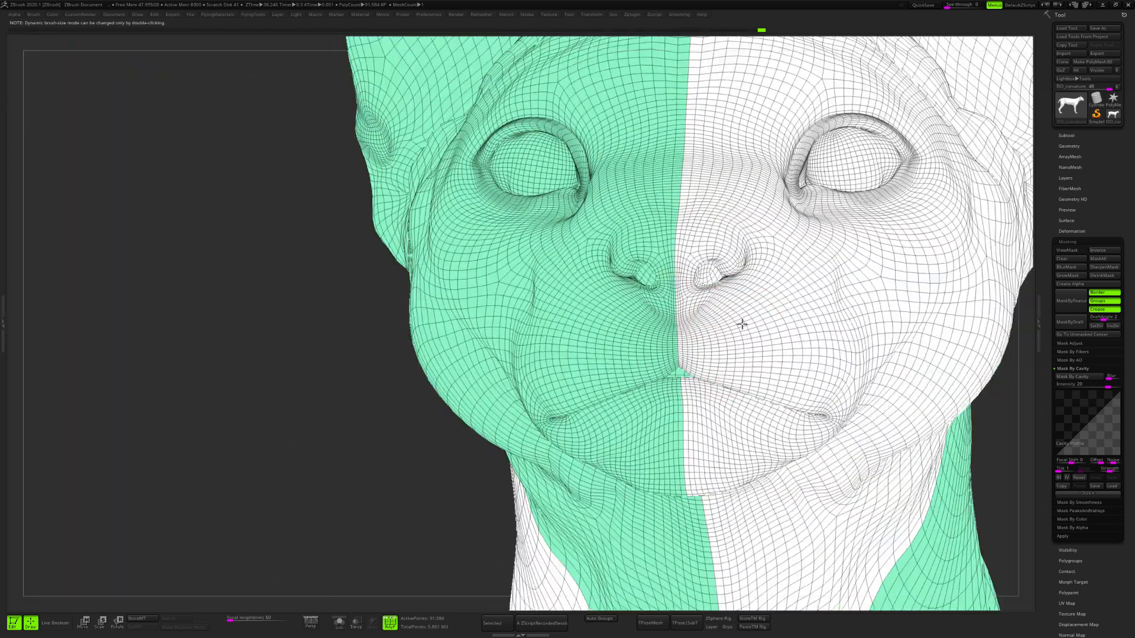
- Mask the head with a topological mask started at the mouth, leaving only the lip area unmasked
right_drag(742, 324, 747, 298)
key(w)
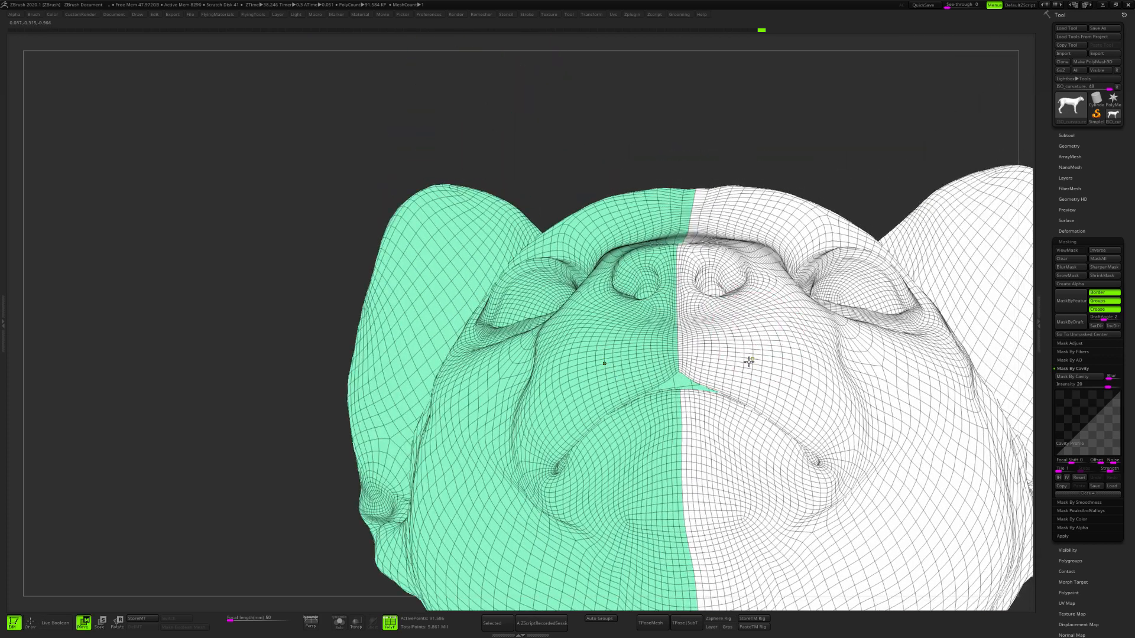
ctrl+drag(760, 351, 761, 398)
scroll(752, 384, down, 5)
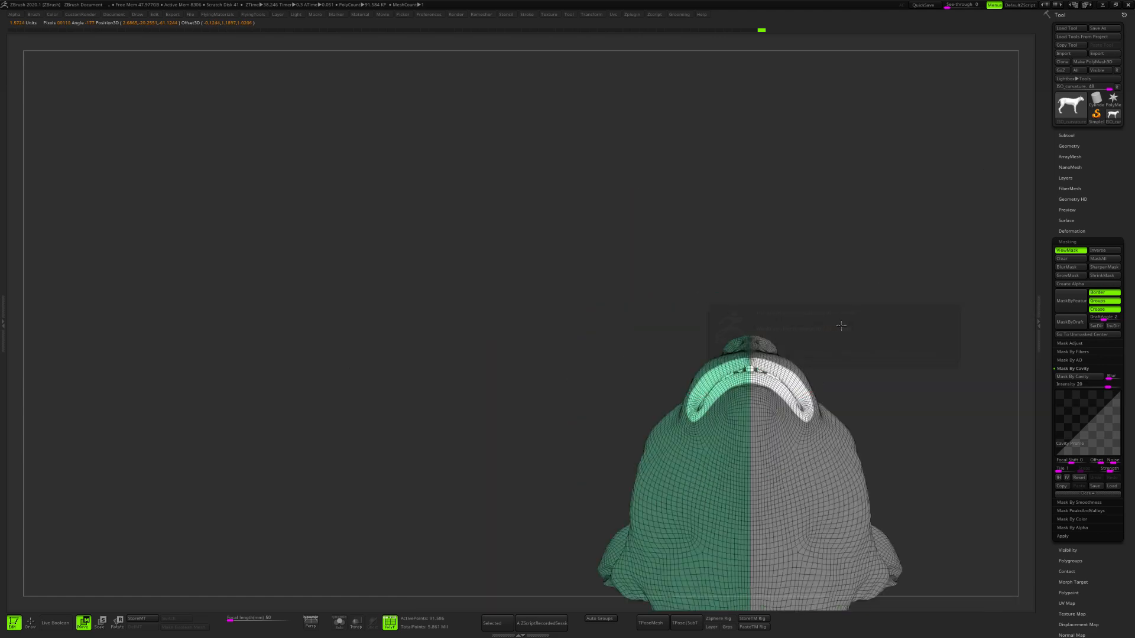
- Raise the mesh by one subdivision level and soften the edge of the mask around the lips
key(q)
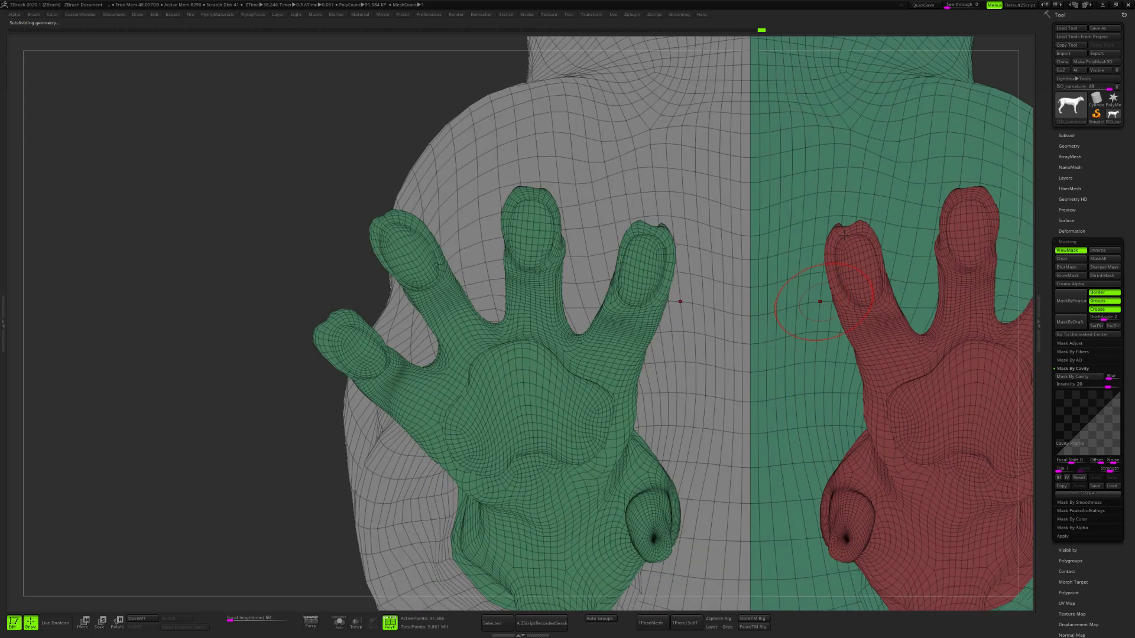
key(d)
key(f)
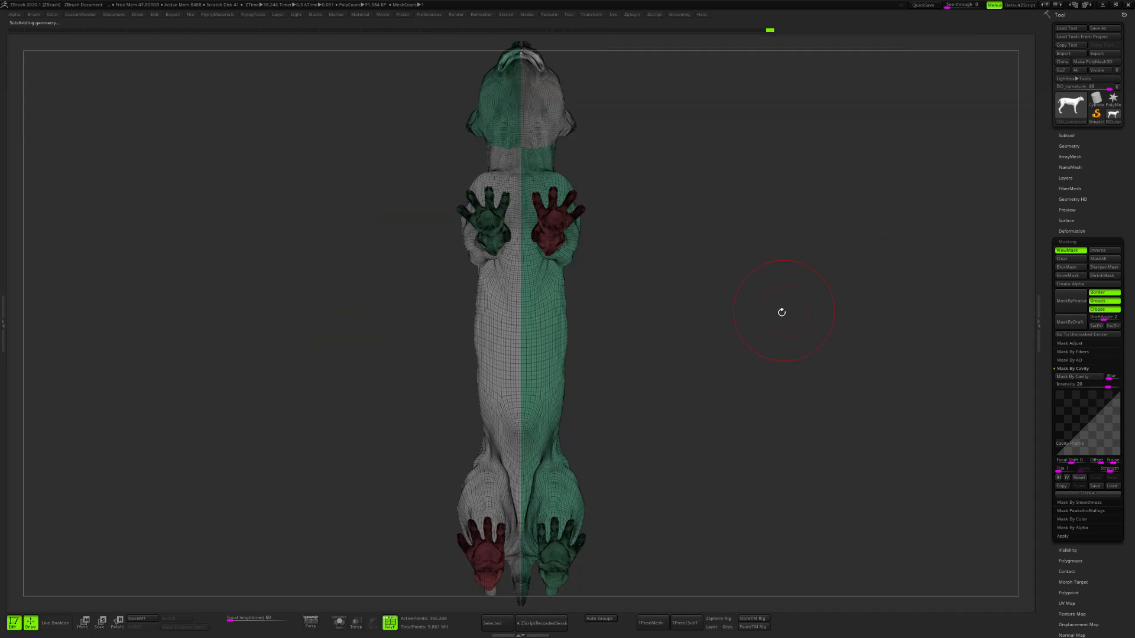
drag(749, 277, 767, 356)
alt+right_drag(735, 241, 826, 269)
ctrl+click(704, 305)
ctrl+click(1013, 237)
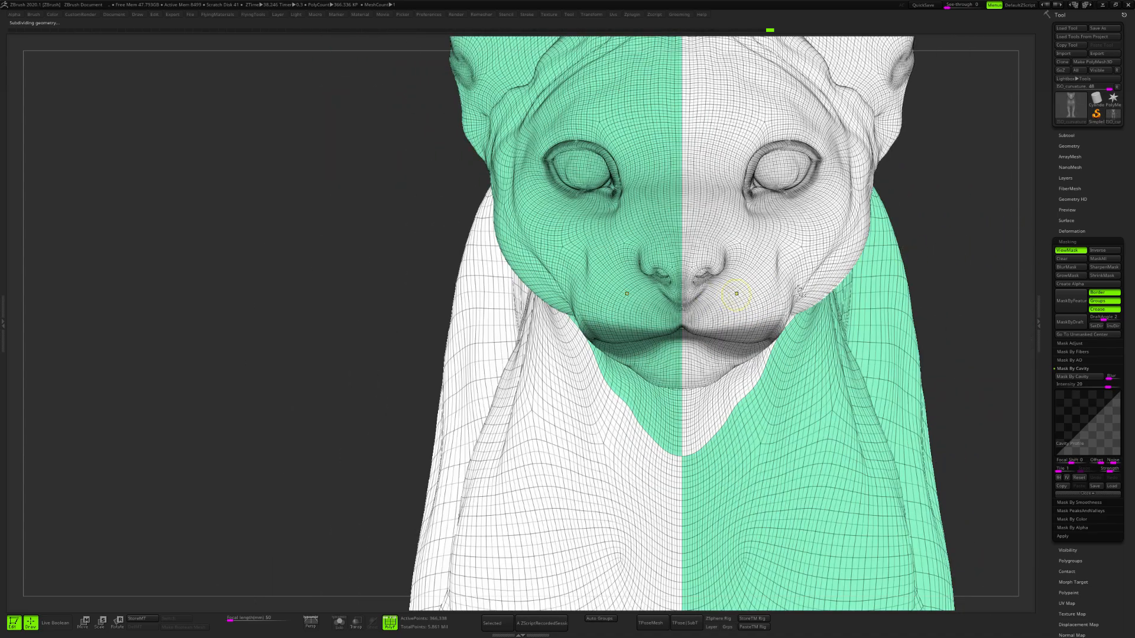
ctrl+click(969, 224)
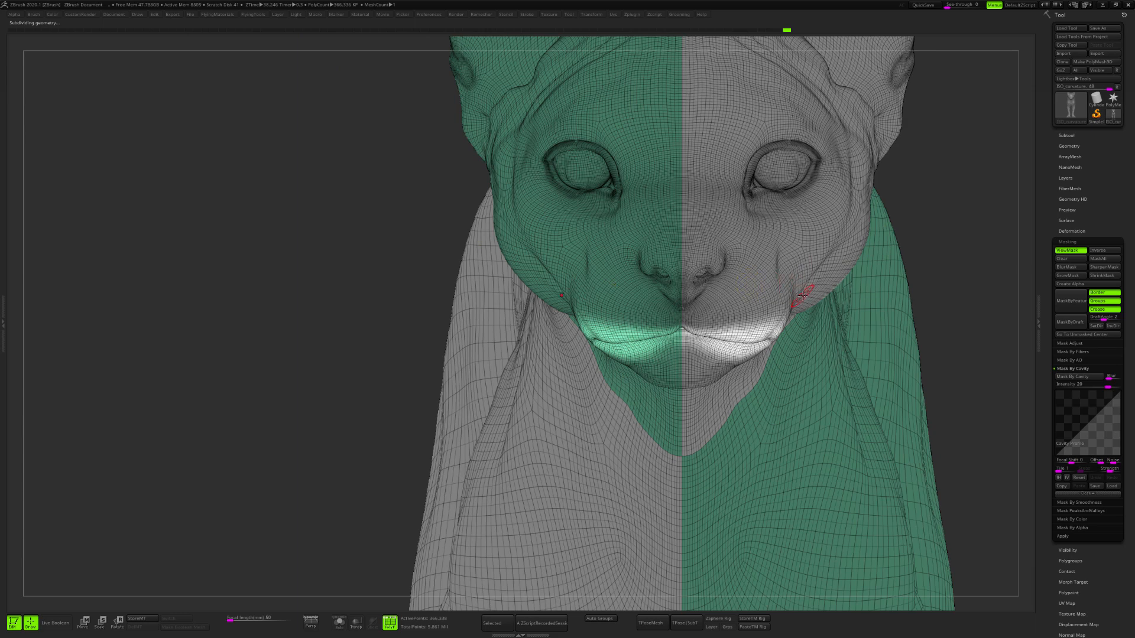
- Bring the mesh to subdivision level 4 and hide the wireframe on the masked head
click(1073, 147)
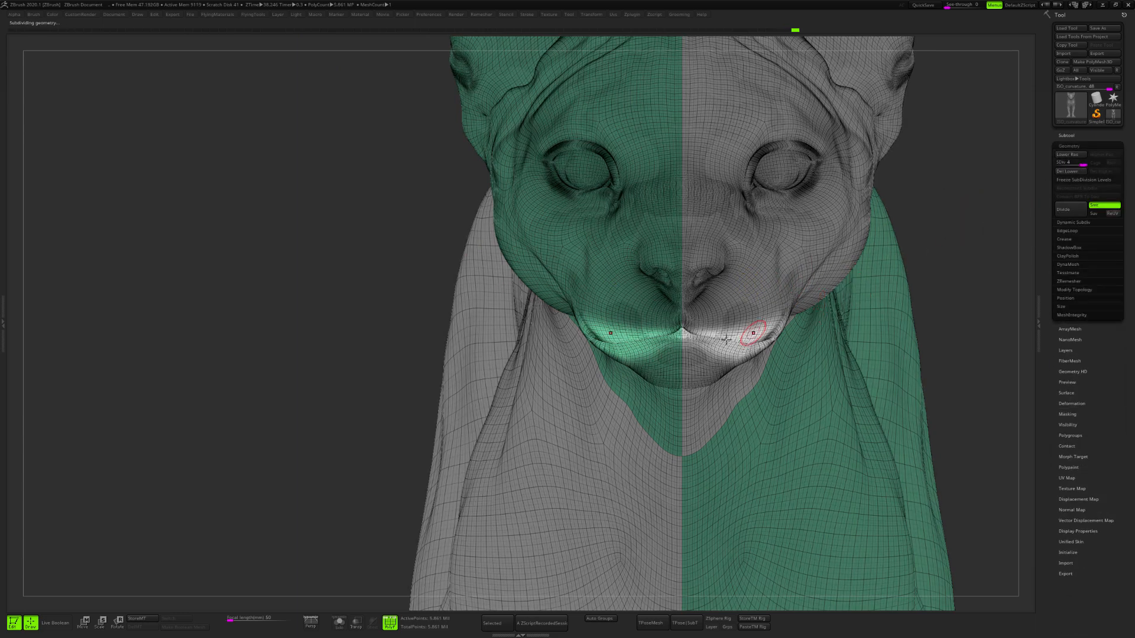
key(f)
ctrl+right_drag(635, 266, 691, 328)
key(shift+f)
key(space)
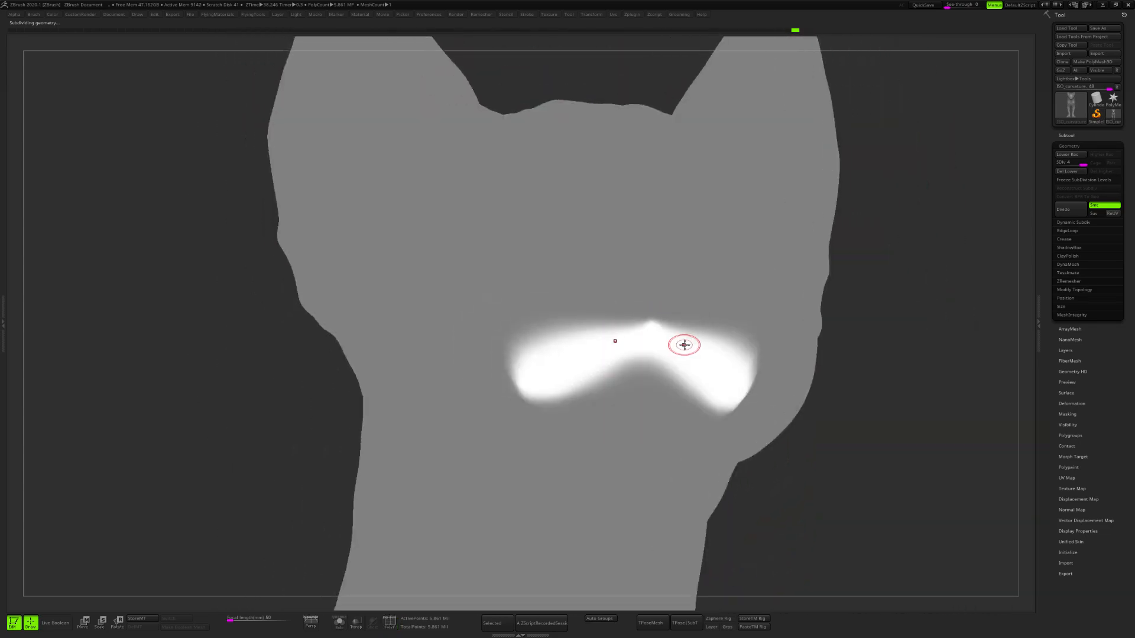
- Paint the unmasked lip area black and clear the mask to check the result from the side
key(space)
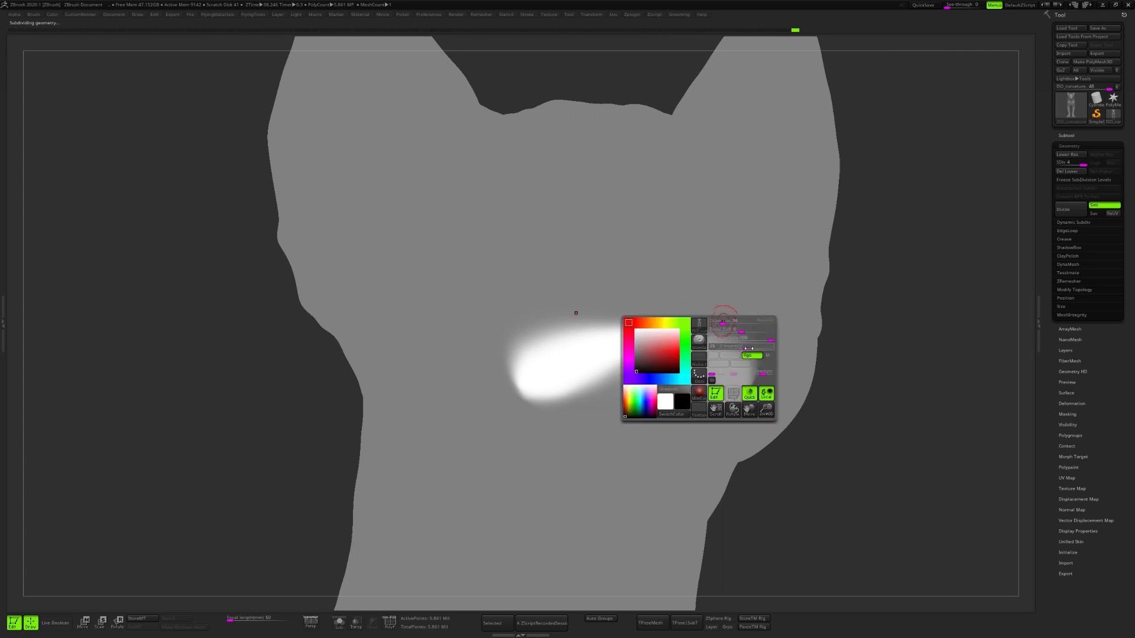
drag(739, 347, 731, 338)
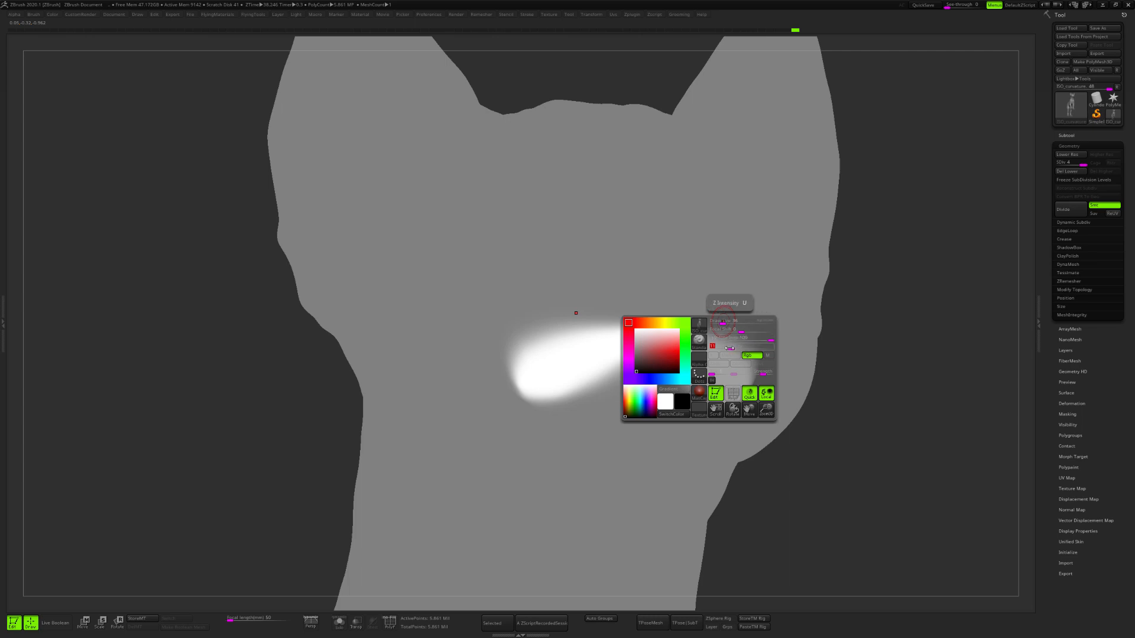
key(s)
mouse_move(699, 339)
mouse_down()
mouse_move(539, 349)
mouse_move(565, 333)
mouse_move(732, 331)
mouse_move(747, 351)
mouse_move(662, 343)
mouse_up()
ctrl+drag(971, 322, 1029, 372)
right_drag(609, 391, 651, 360)
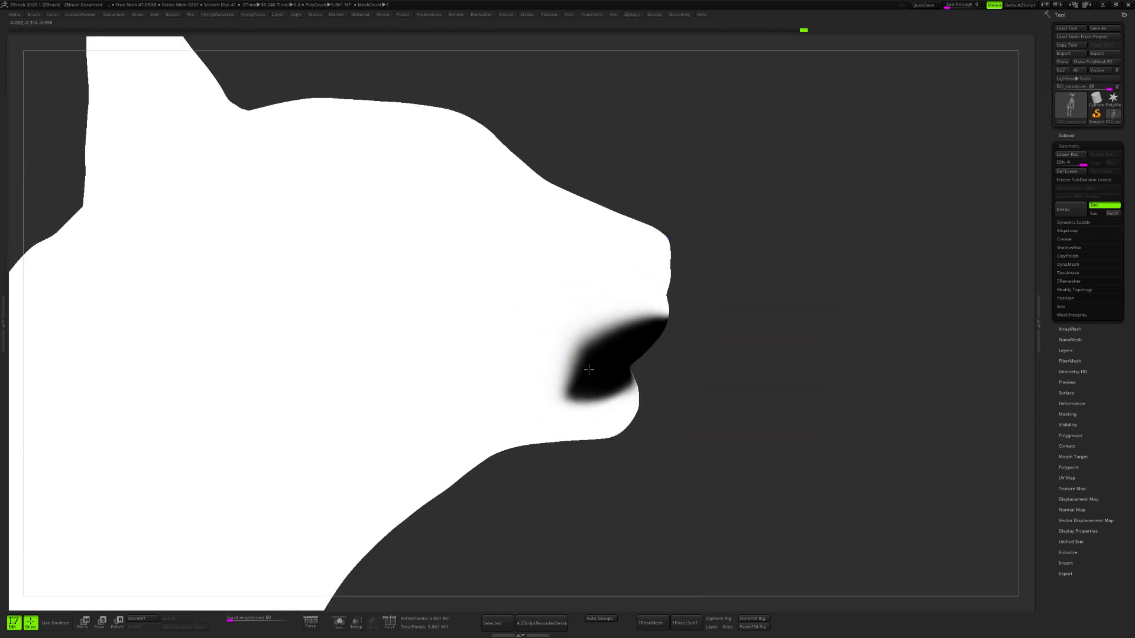
- Undo the black lip paint to restore the mask, show the wireframe and lower the mesh to subdivision level 2
right_drag(743, 342, 775, 269)
ctrl+right_drag(614, 346, 664, 373)
key(shift+f)
key(ctrl+i)
key(shift+d)
key(shift+d)
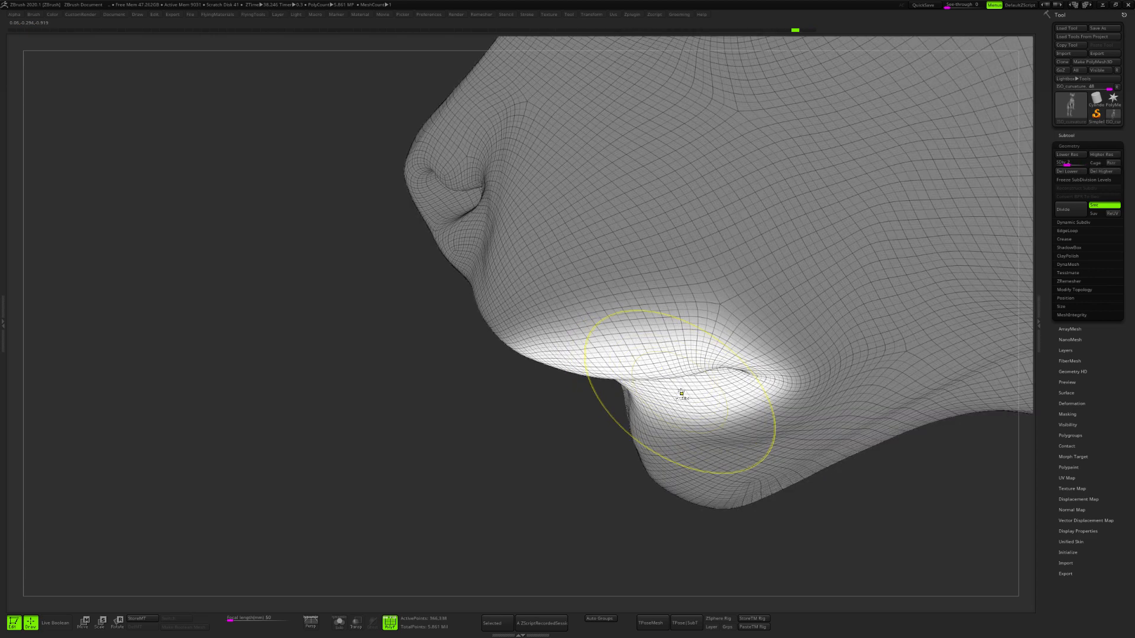
- Sharpen the border of the lip mask at subdivision level 3 and blur it slightly for a soft edge
key(w)
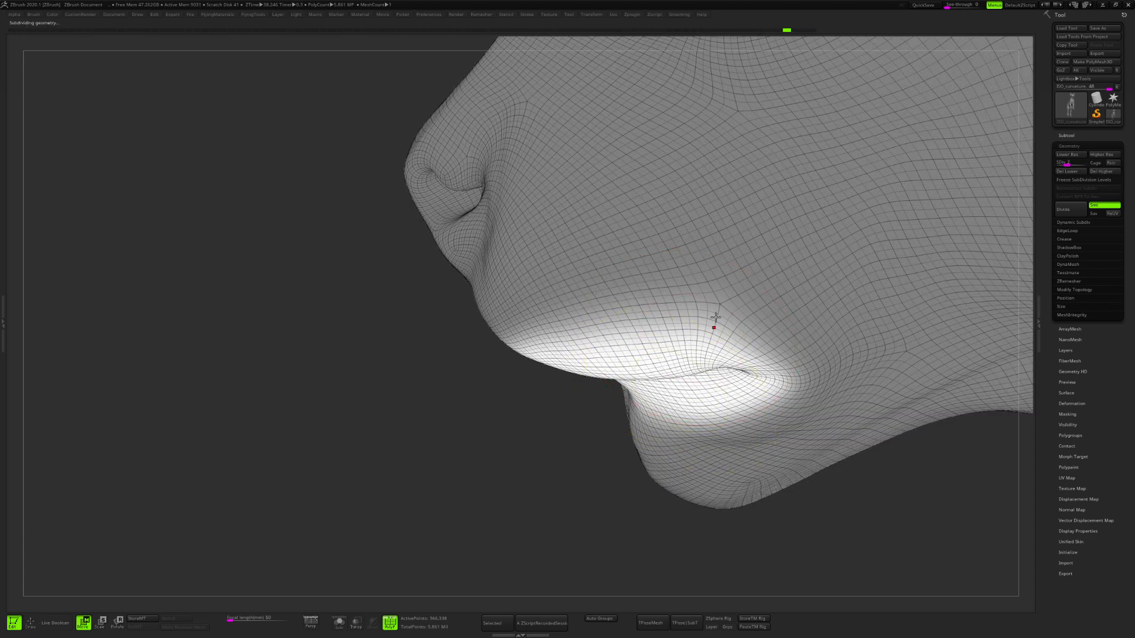
drag(708, 343, 628, 363)
key(q)
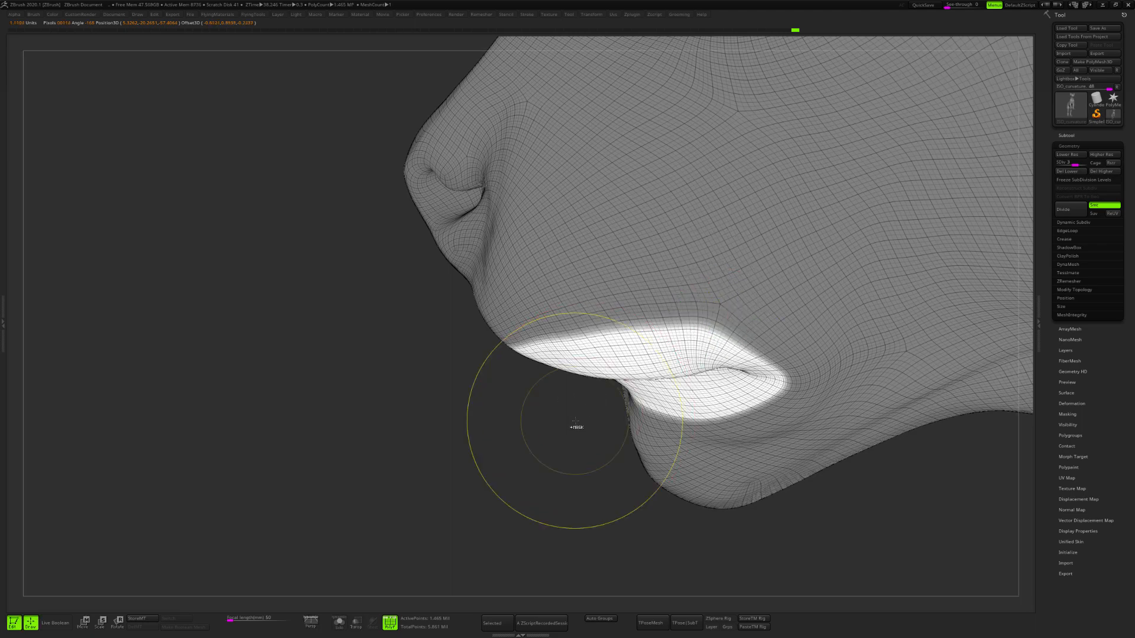
key(ctrl+i)
ctrl+click(652, 354)
ctrl+click(651, 354)
ctrl+click(651, 355)
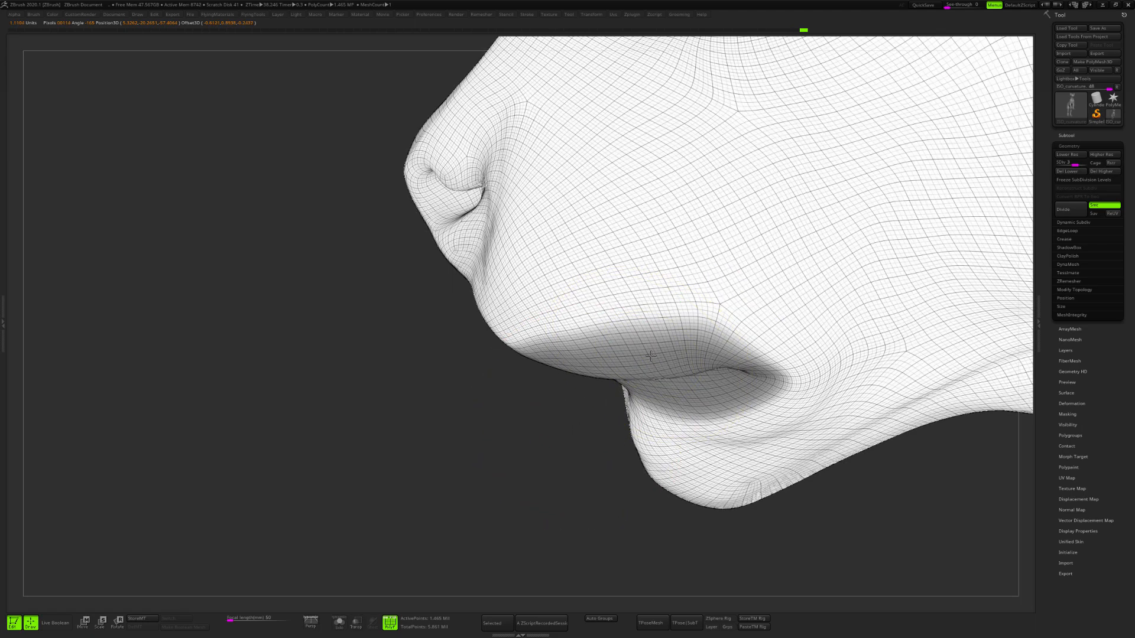
ctrl+click(556, 451)
- Color the unmasked lips black and clear the mask from the cat
mouse_move(739, 363)
ctrl+mouse_down()
mouse_move(676, 363)
mouse_move(560, 380)
mouse_move(710, 370)
mouse_move(512, 392)
mouse_move(576, 396)
mouse_move(655, 365)
mouse_move(555, 374)
mouse_move(333, 465)
mouse_move(453, 424)
ctrl+mouse_up()
key(shift+f)
mouse_move(453, 424)
right_down()
mouse_move(515, 446)
mouse_move(613, 407)
right_up()
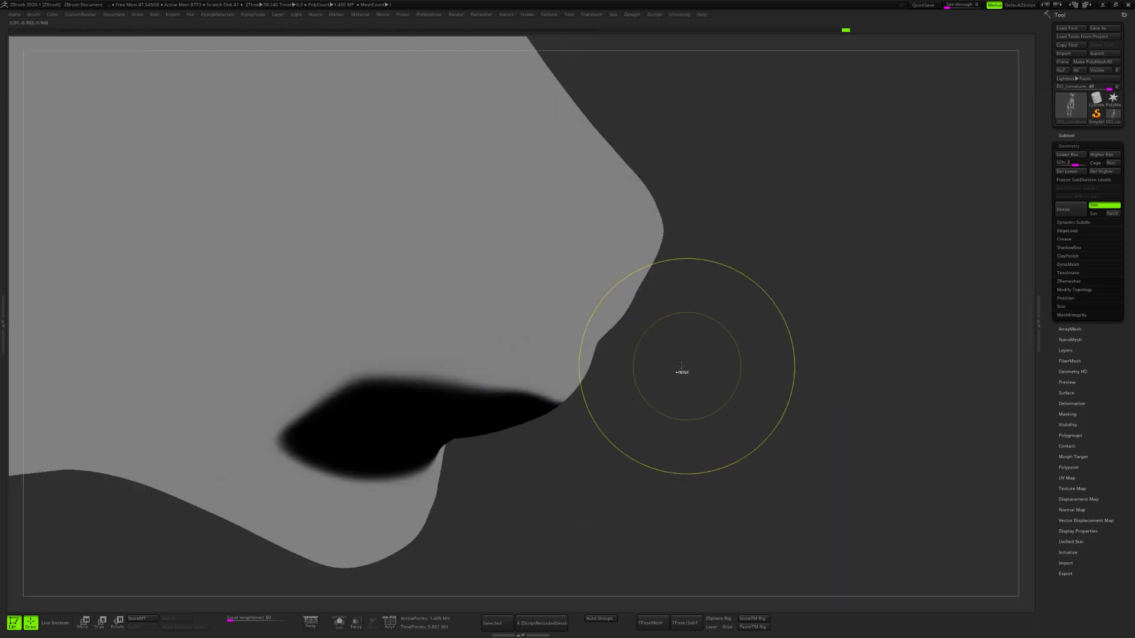
ctrl+drag(687, 369, 770, 408)
key(shift+f)
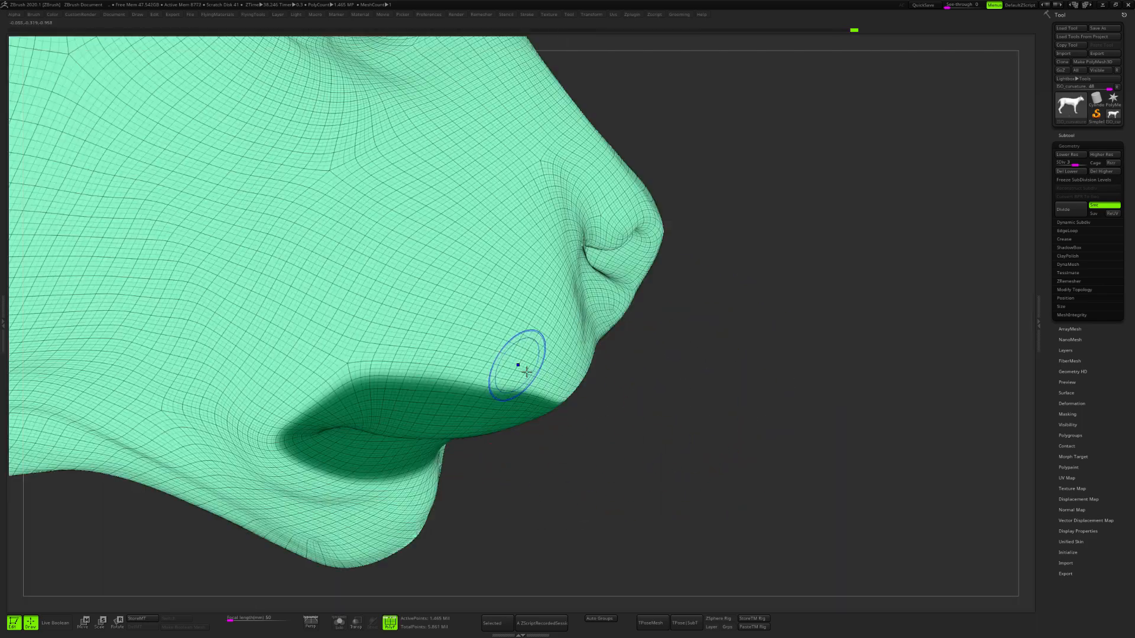
- Replace the flat material with a neutral white shaded one and hide the wireframe to check the black lips
click(530, 375)
key(1)
key(2)
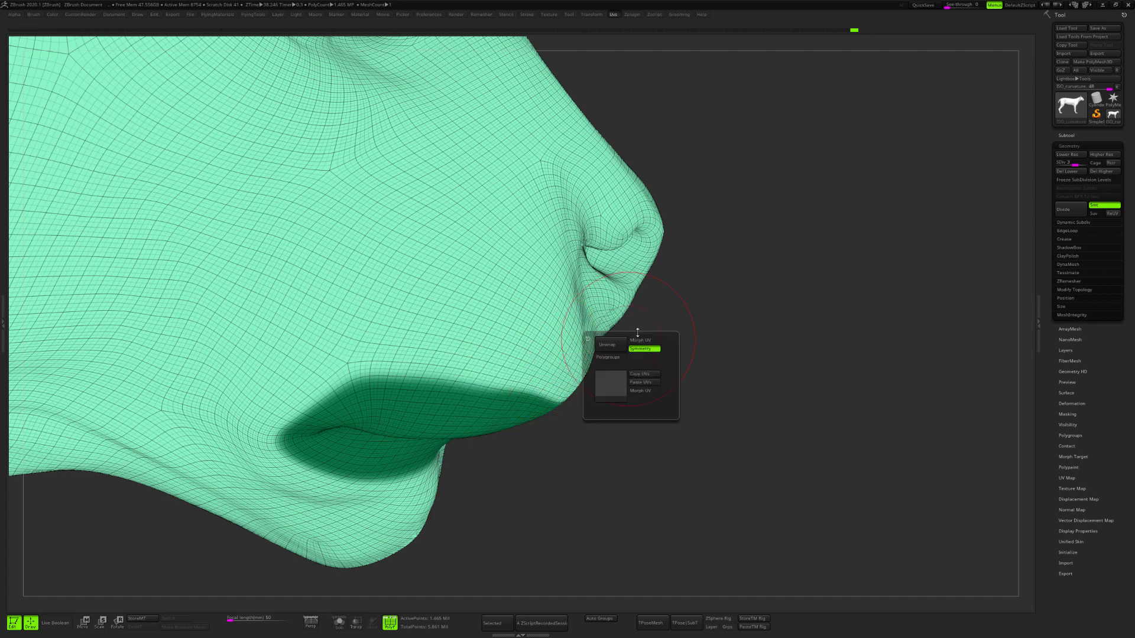
key(3)
click(655, 389)
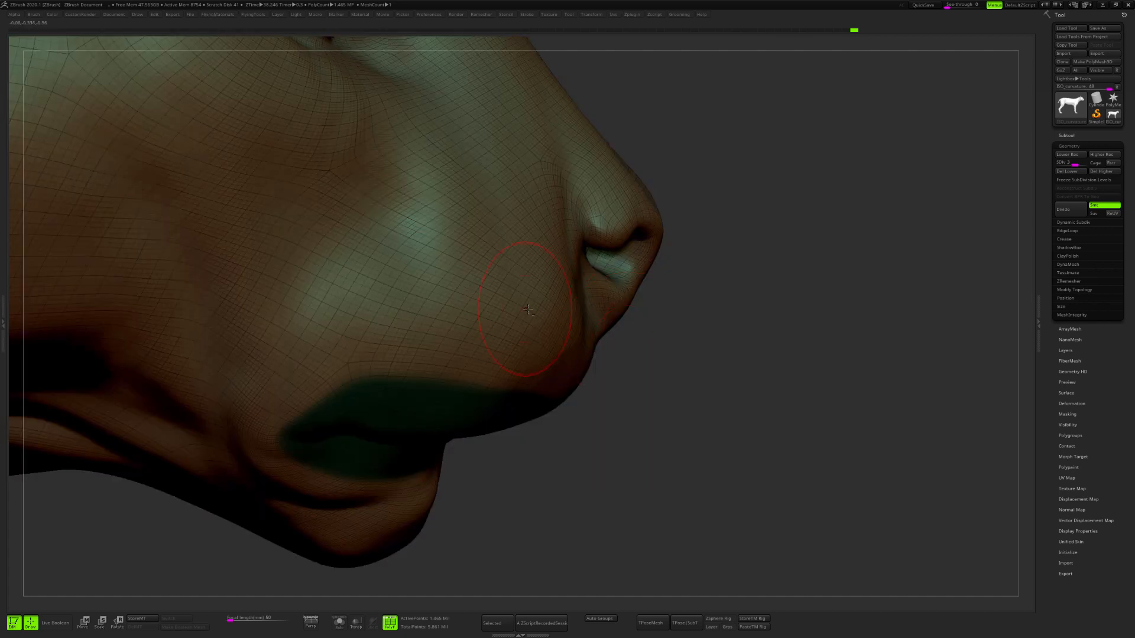
alt+right_drag(524, 312, 606, 317)
key(3)
click(660, 341)
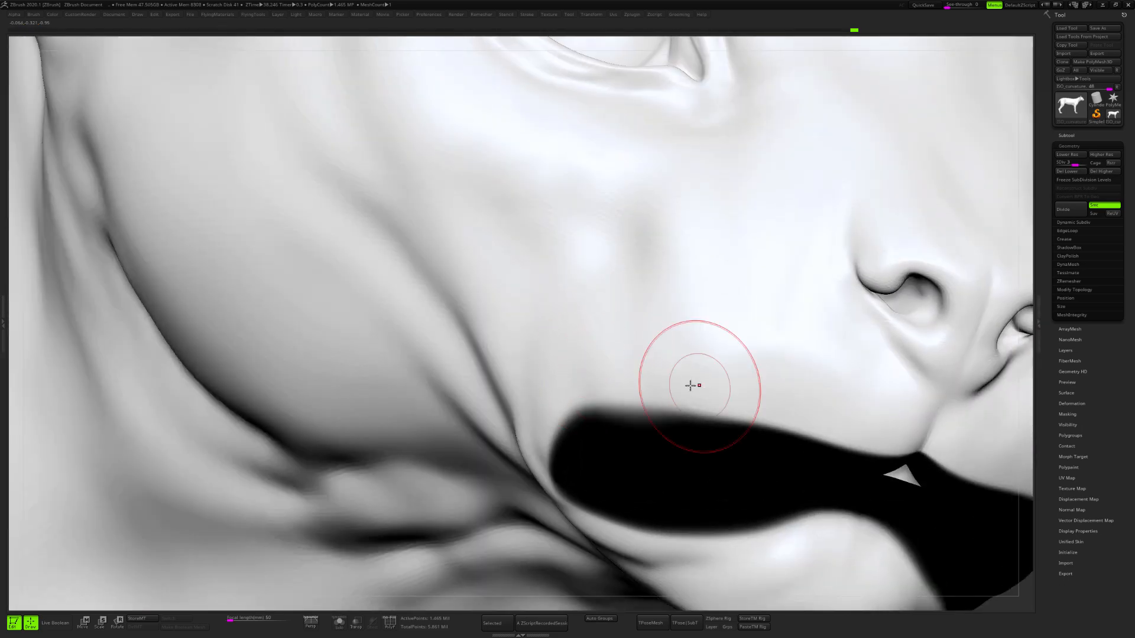
mouse_move(792, 392)
ctrl+alt+mouse_down()
mouse_move(820, 393)
mouse_move(723, 409)
mouse_move(557, 401)
ctrl+alt+mouse_up()
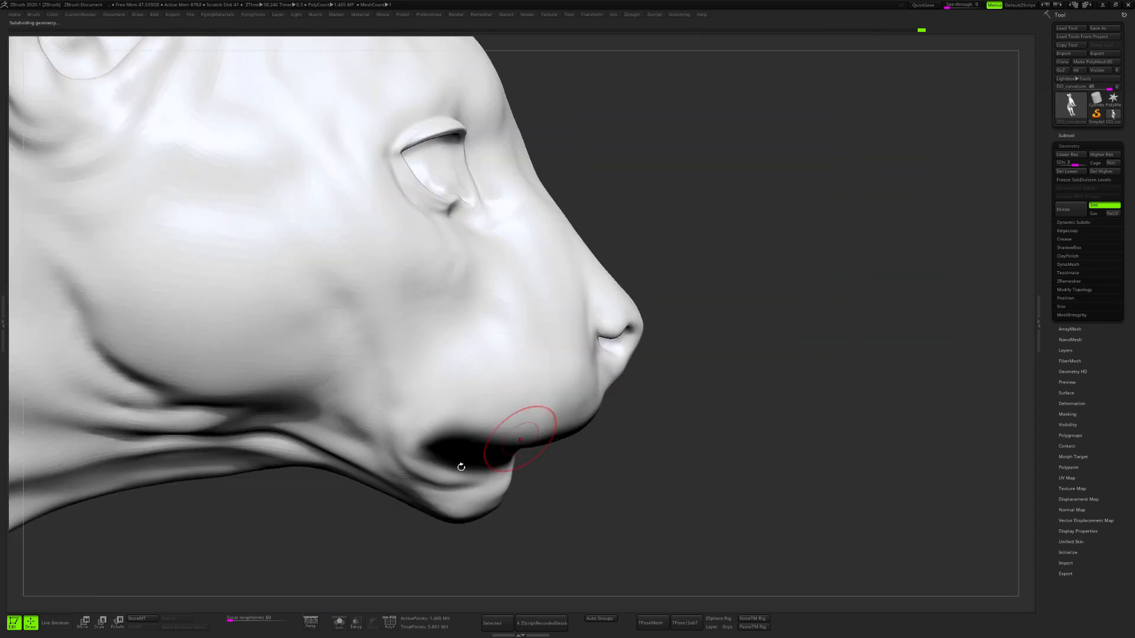
- Raise the mesh to subdivision level 4 and rename the subtool ISO_lips
key(d)
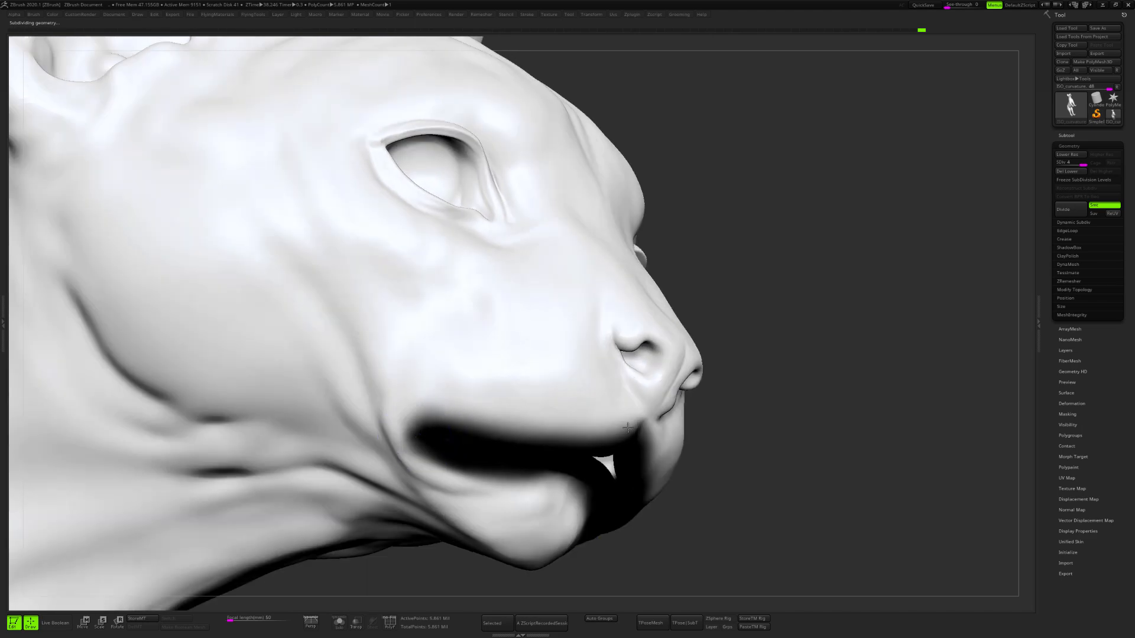
right_drag(593, 415, 801, 331)
key(F2)
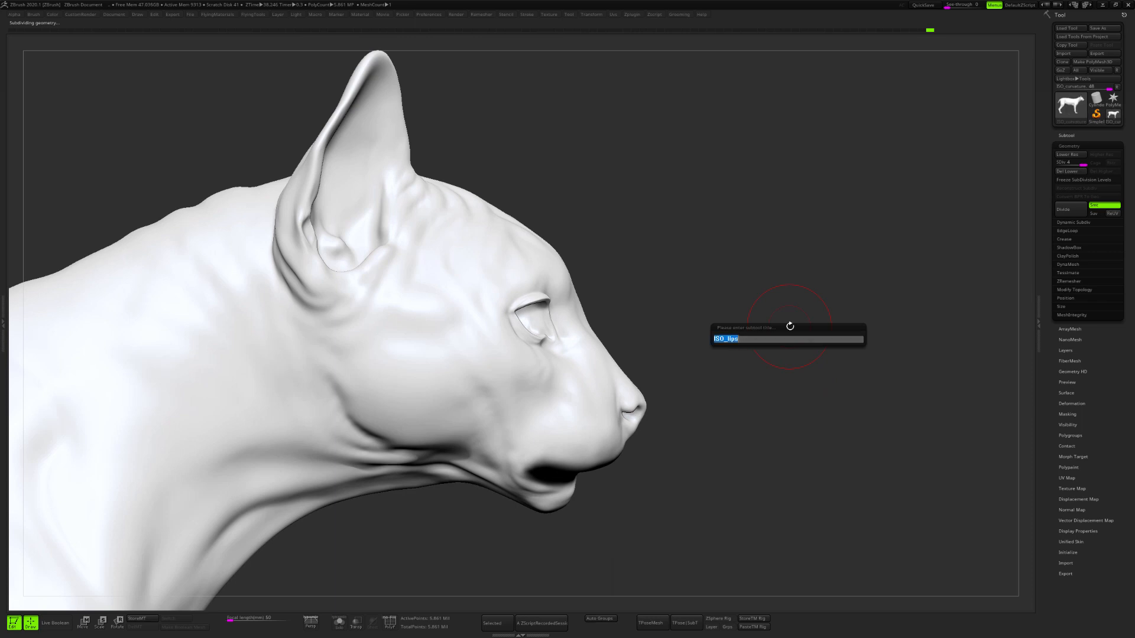
key(Return)
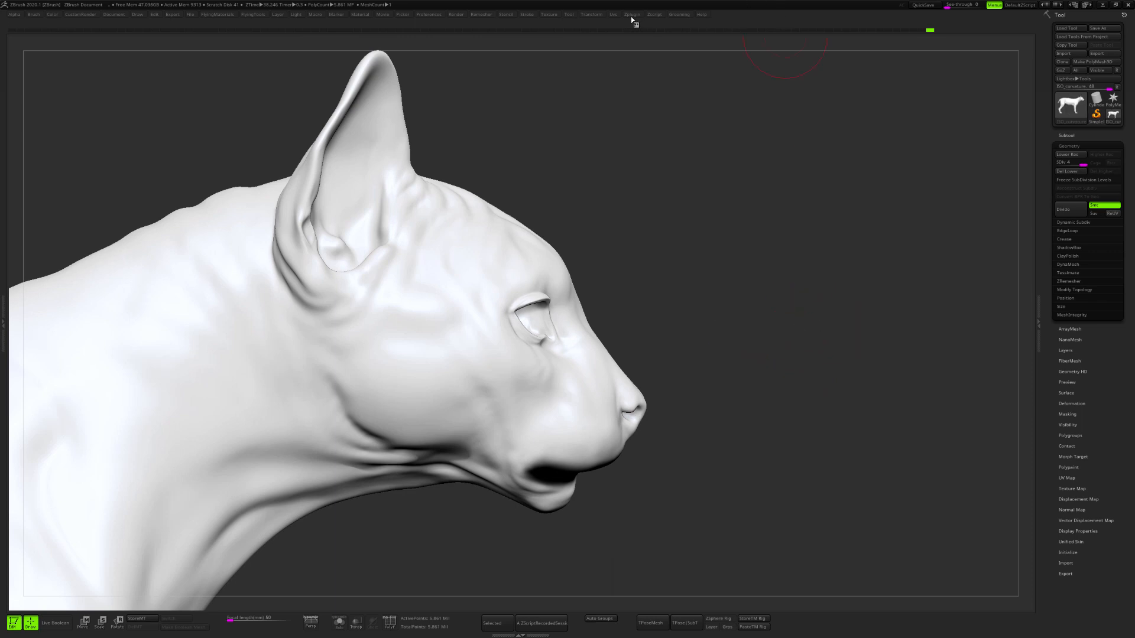
- Export all maps with the Multi Map Exporter as ISO_lips.tif to the Desktop's ISO folder
click(632, 16)
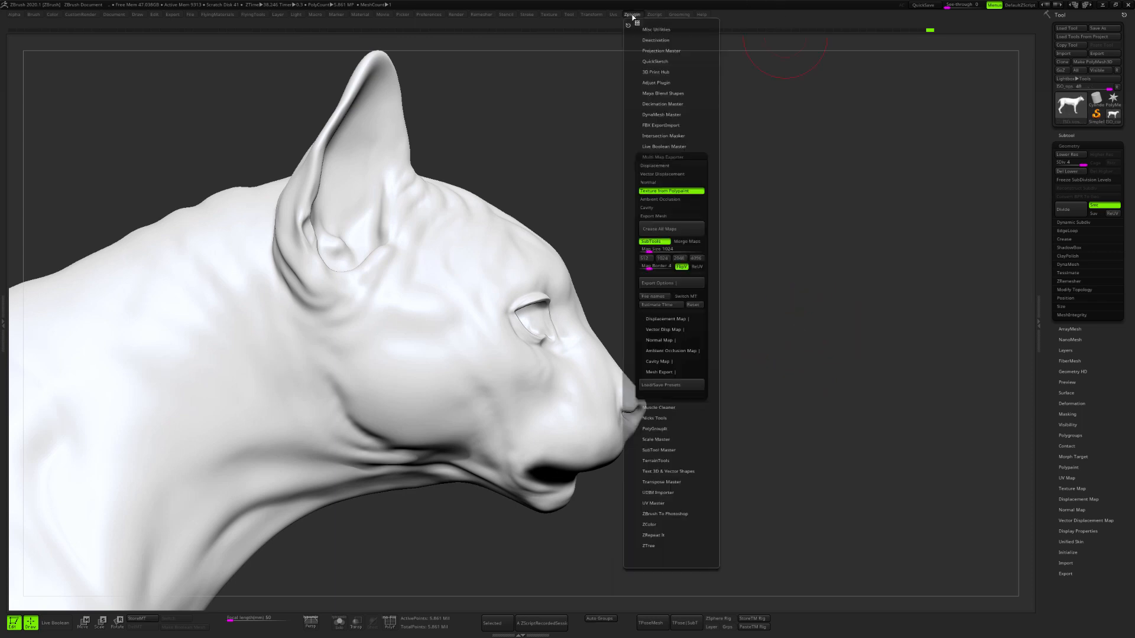
click(680, 231)
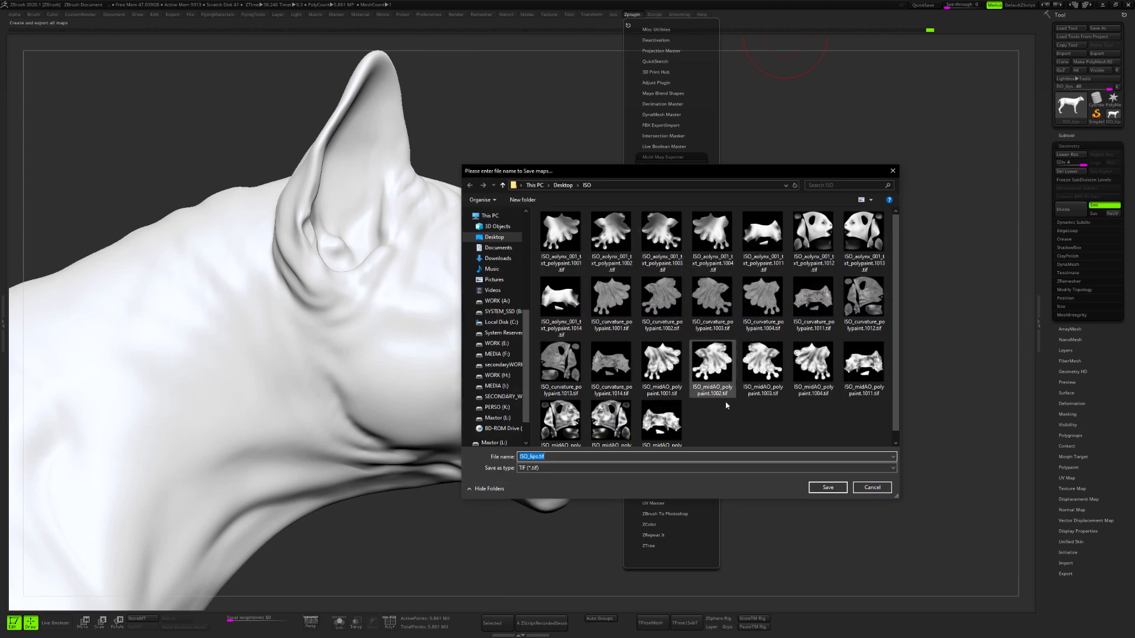
click(826, 488)
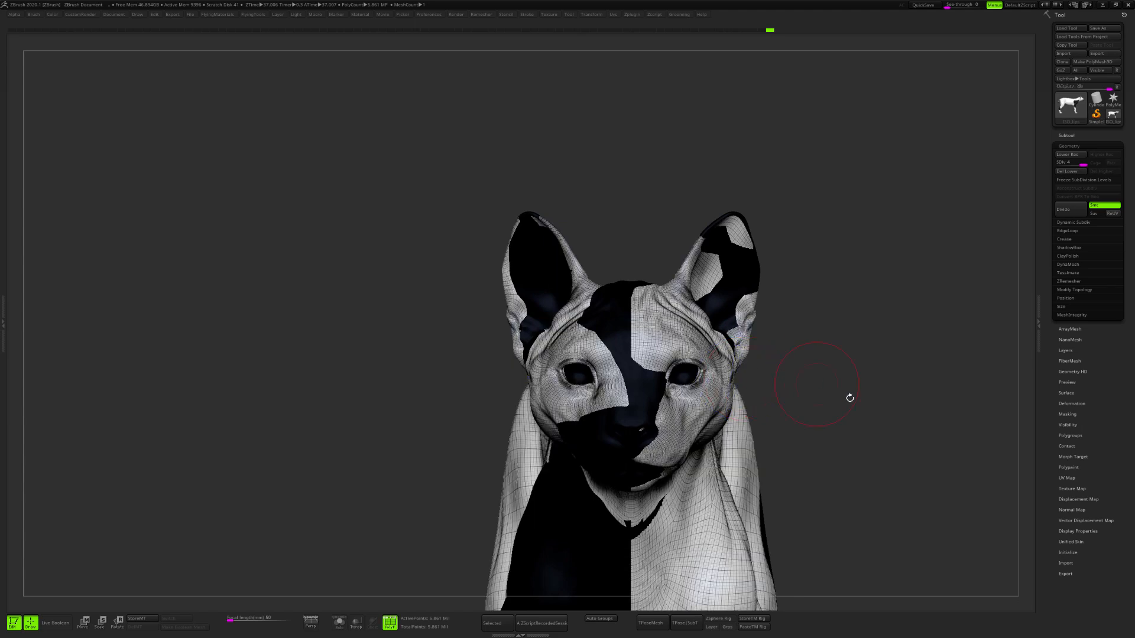
- Turn off the texture display on the cat and hide the wireframe to show the lip polypaint
click(1075, 490)
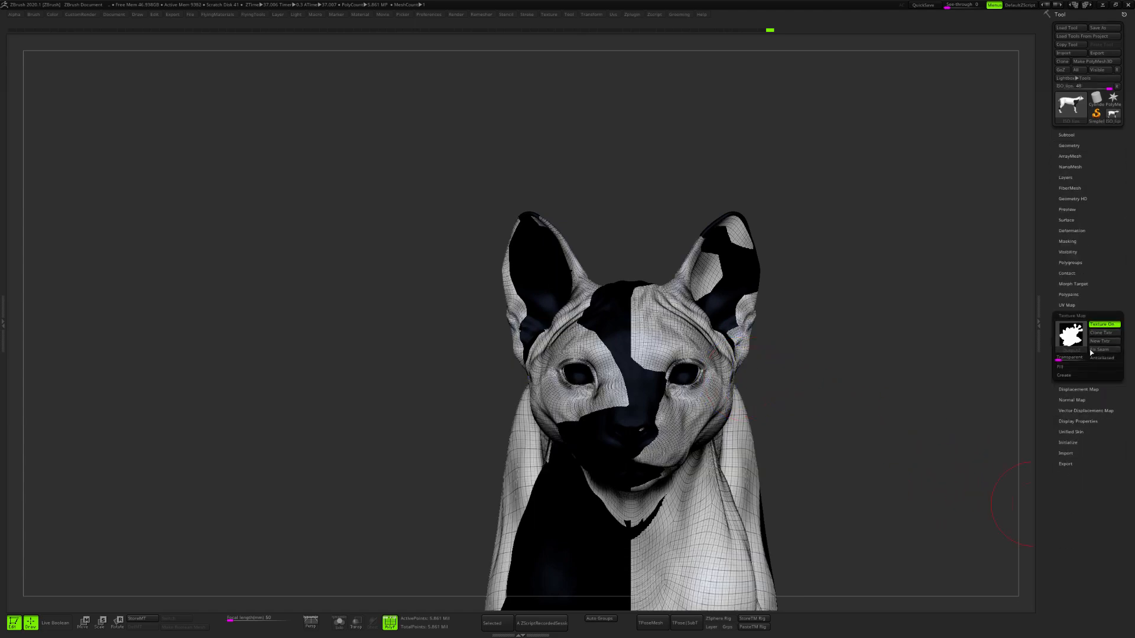
click(1102, 325)
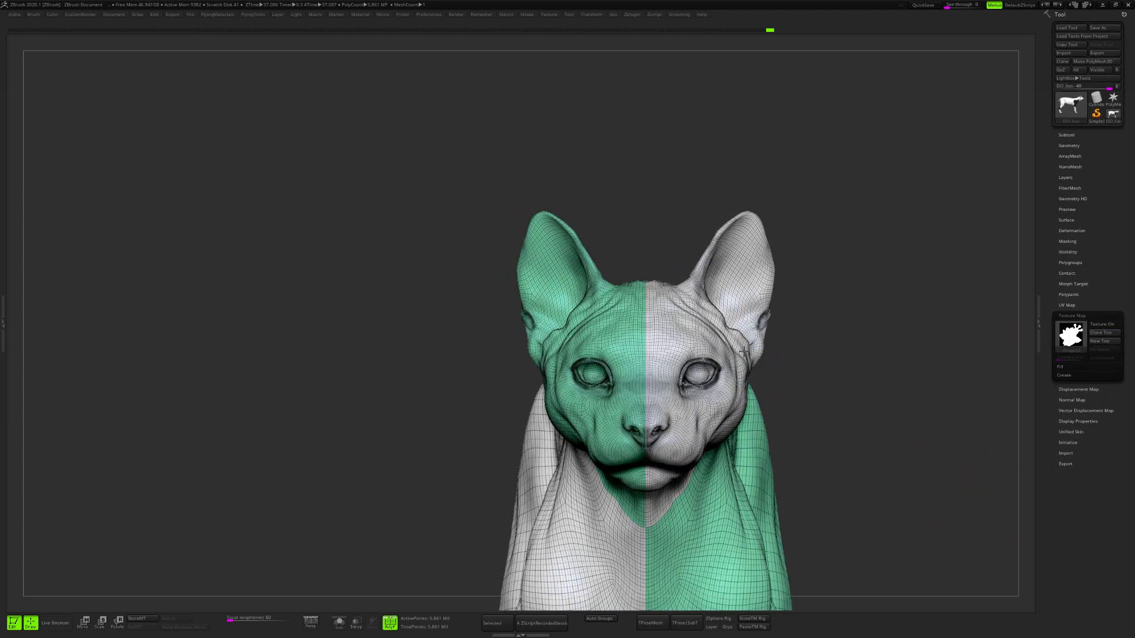
ctrl+right_drag(806, 362, 760, 367)
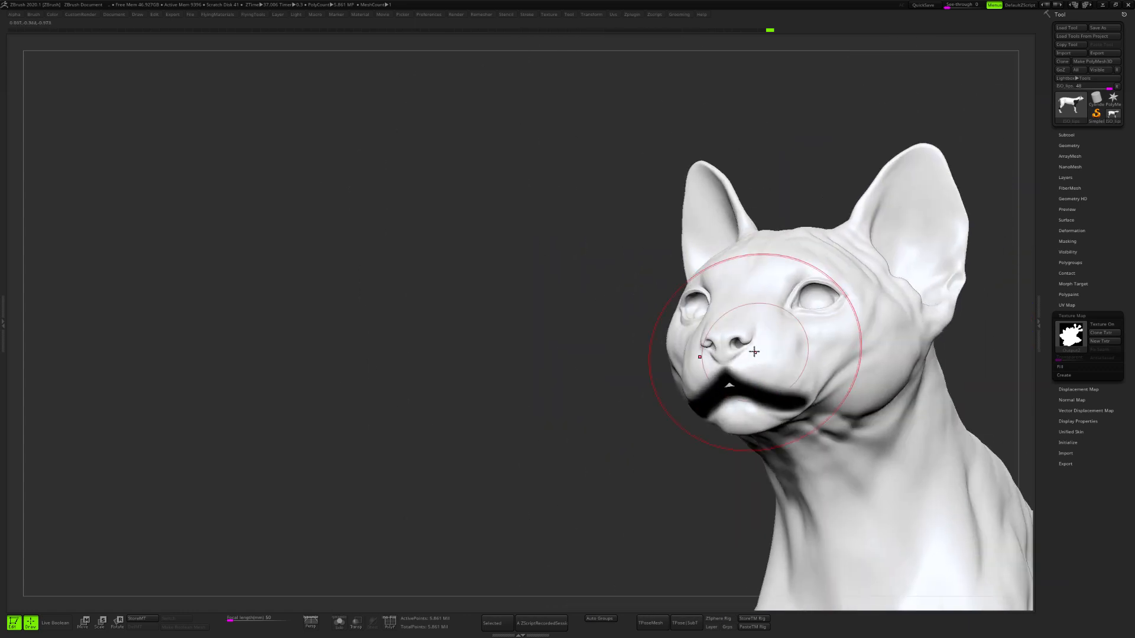
- Cover the black lip paint by filling the whole cat with white
right_click(269, 153)
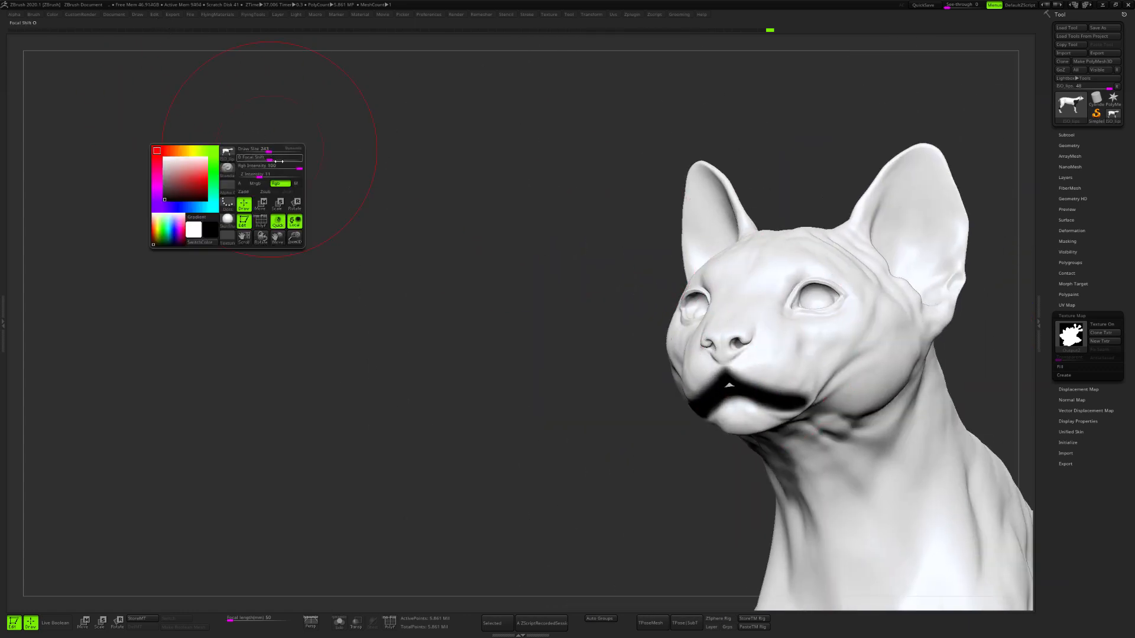
key(space)
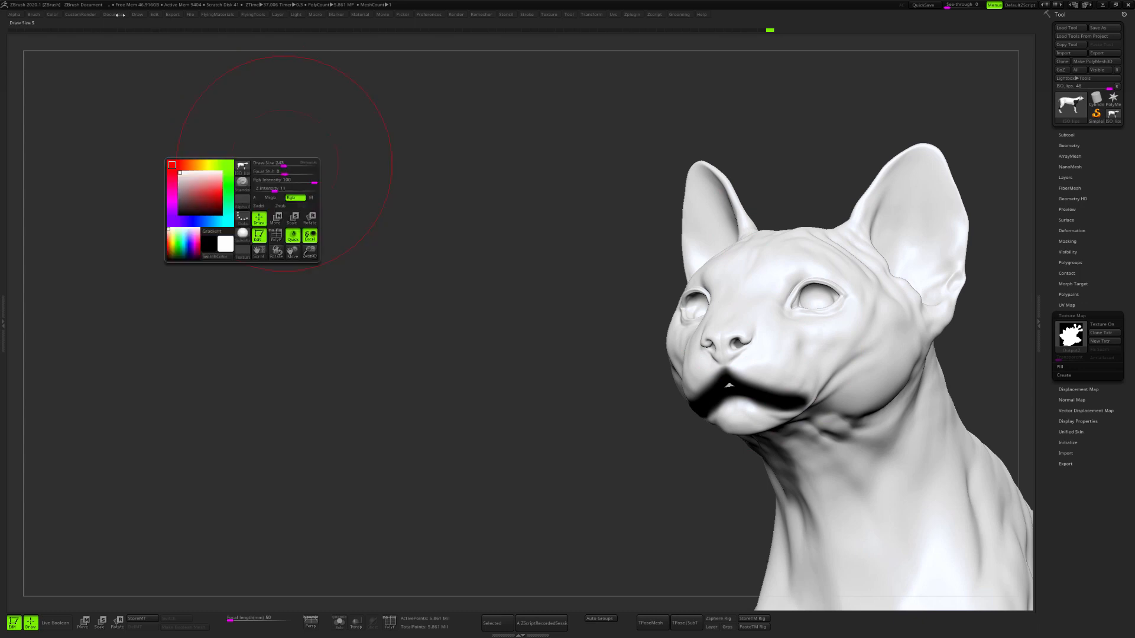
click(105, 14)
click(52, 14)
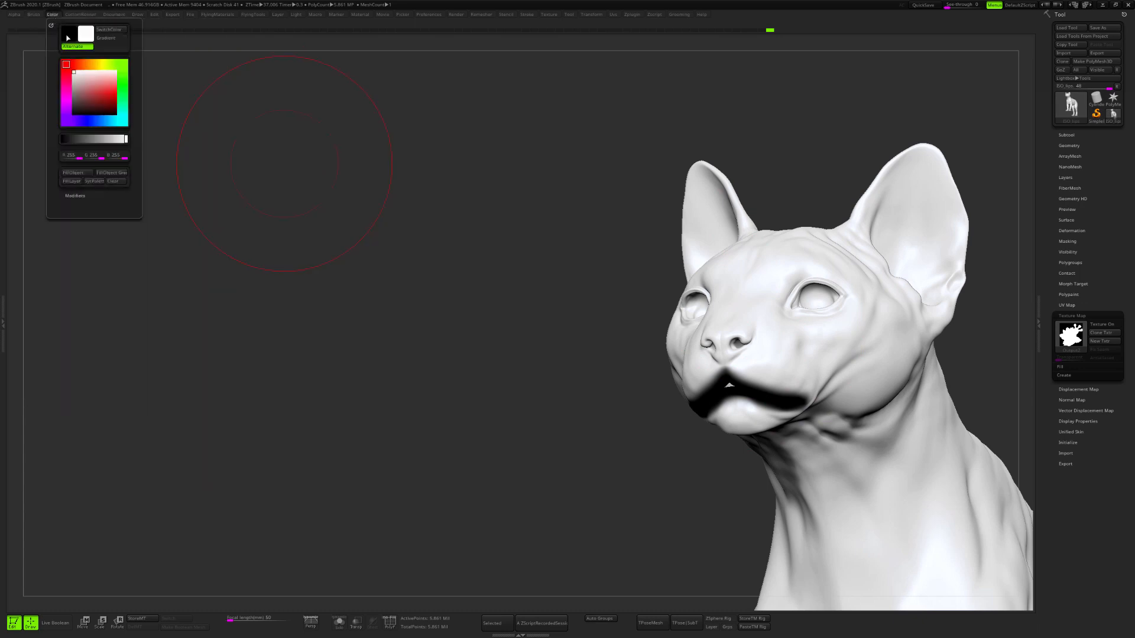
click(81, 174)
- Lower the mesh to its lowest subdivision level and mask the head with a topological mask, leaving only the eye areas unmasked
ctrl+right_drag(834, 301, 882, 324)
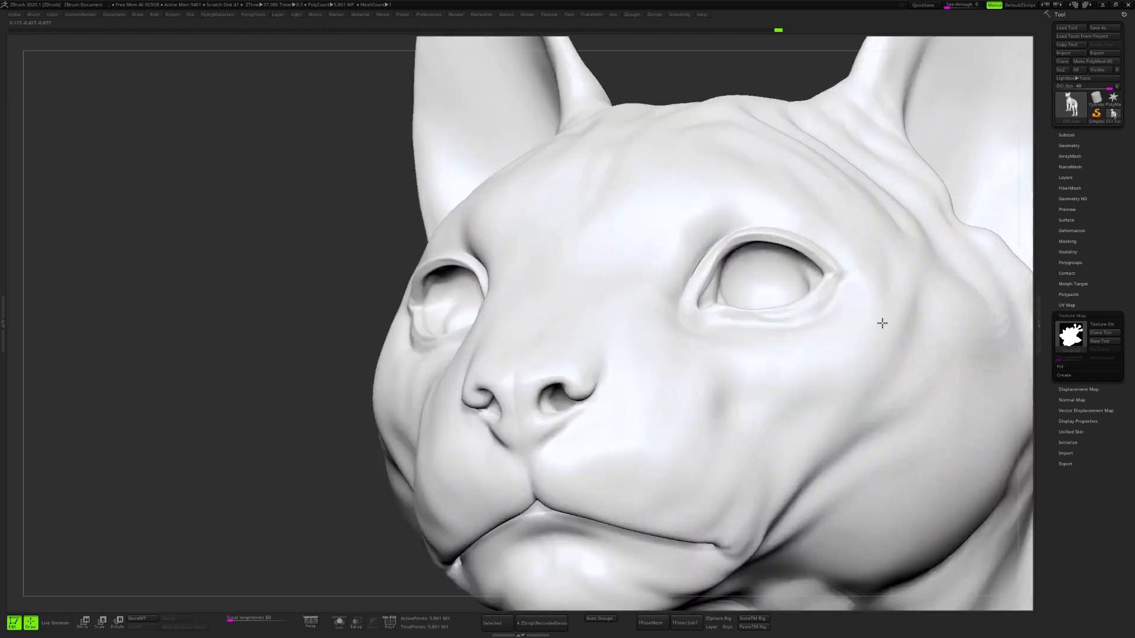
shift+right_drag(746, 299, 765, 310)
key(shift+f)
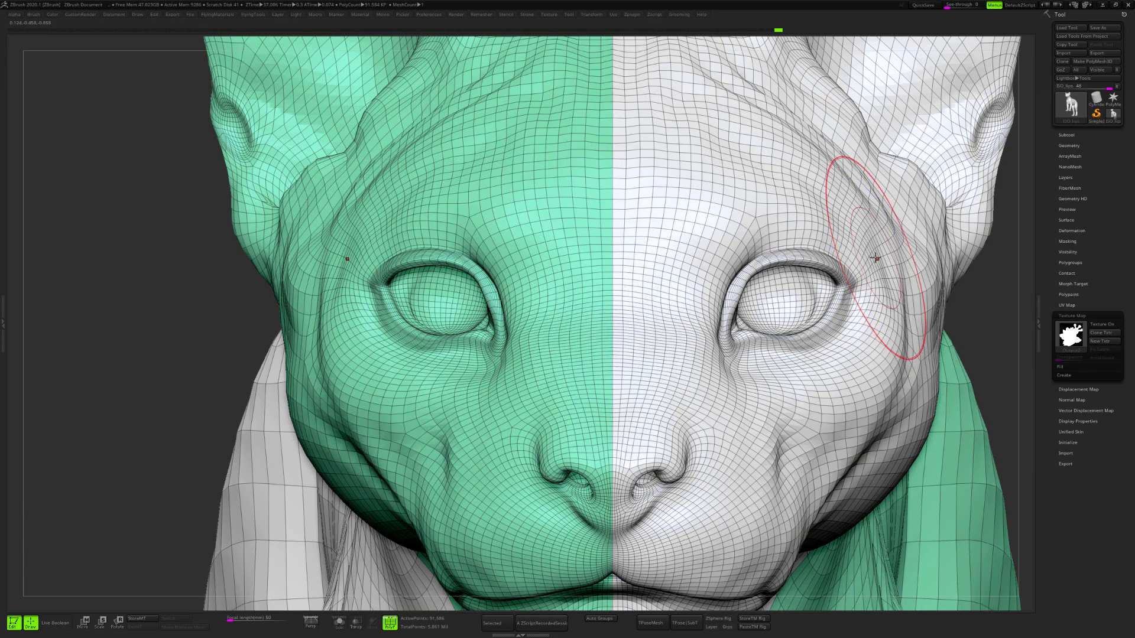
ctrl+right_drag(877, 259, 895, 280)
key(w)
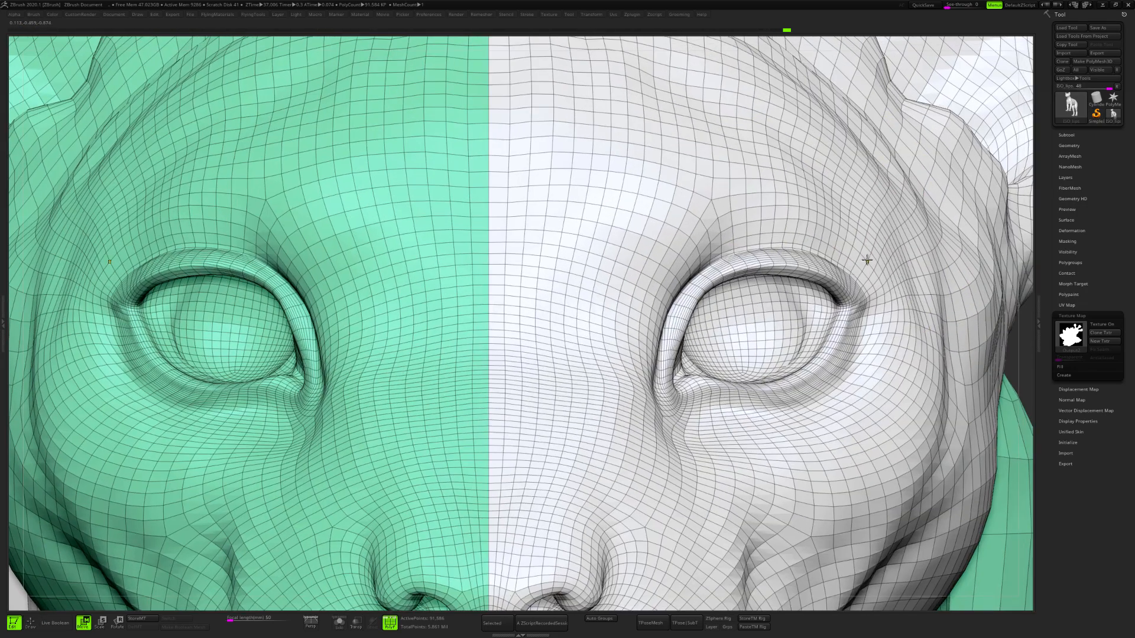
ctrl+drag(868, 259, 848, 281)
key(f)
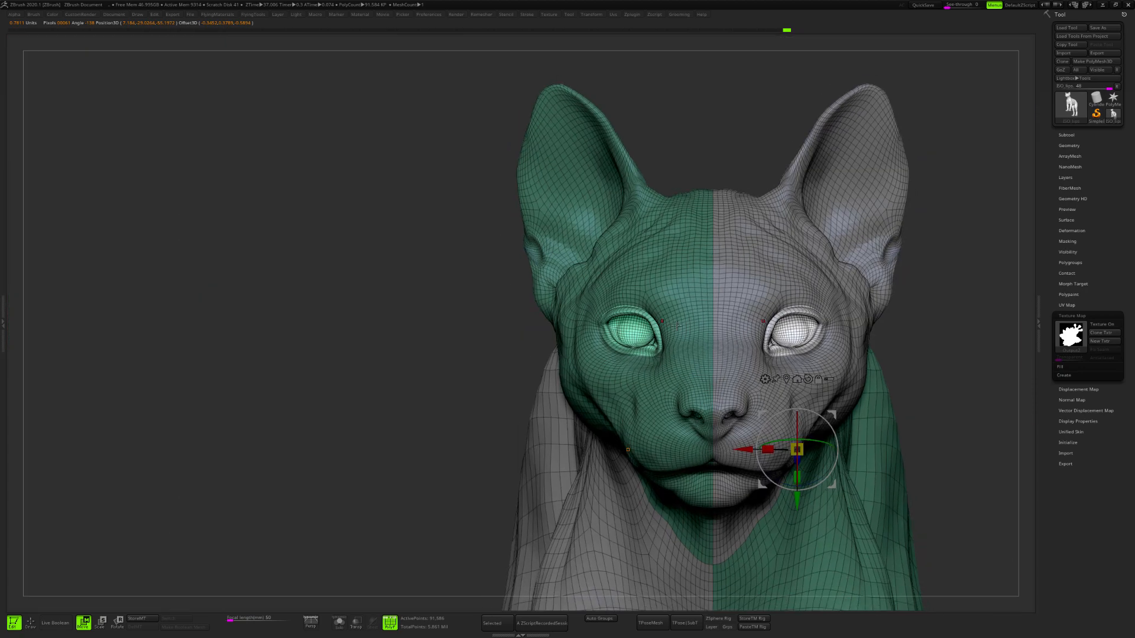
- Return the cat to its highest subdivision level with the wireframe hidden, keeping everything except the eye areas masked
key(q)
ctrl+click(924, 318)
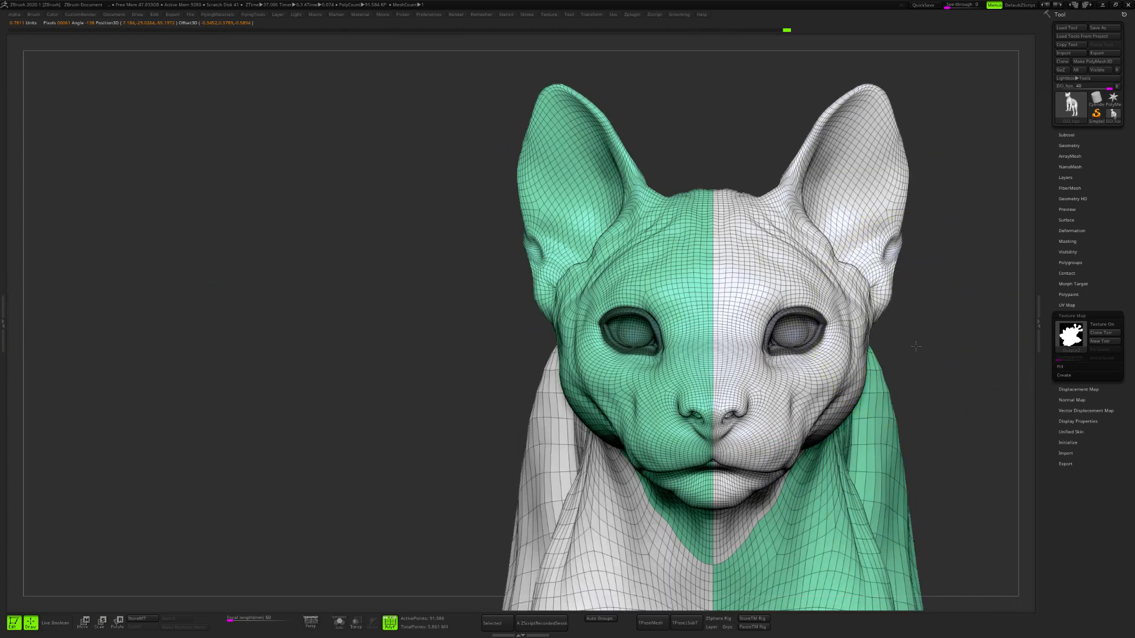
ctrl+right_drag(920, 346, 897, 342)
key(s)
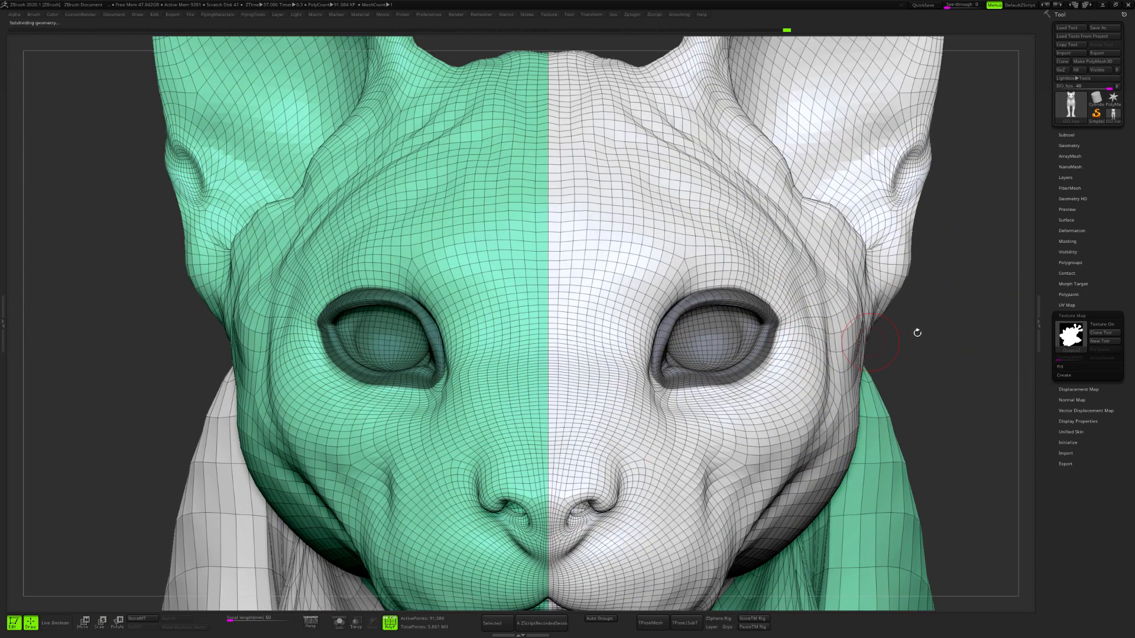
key(ctrl+d)
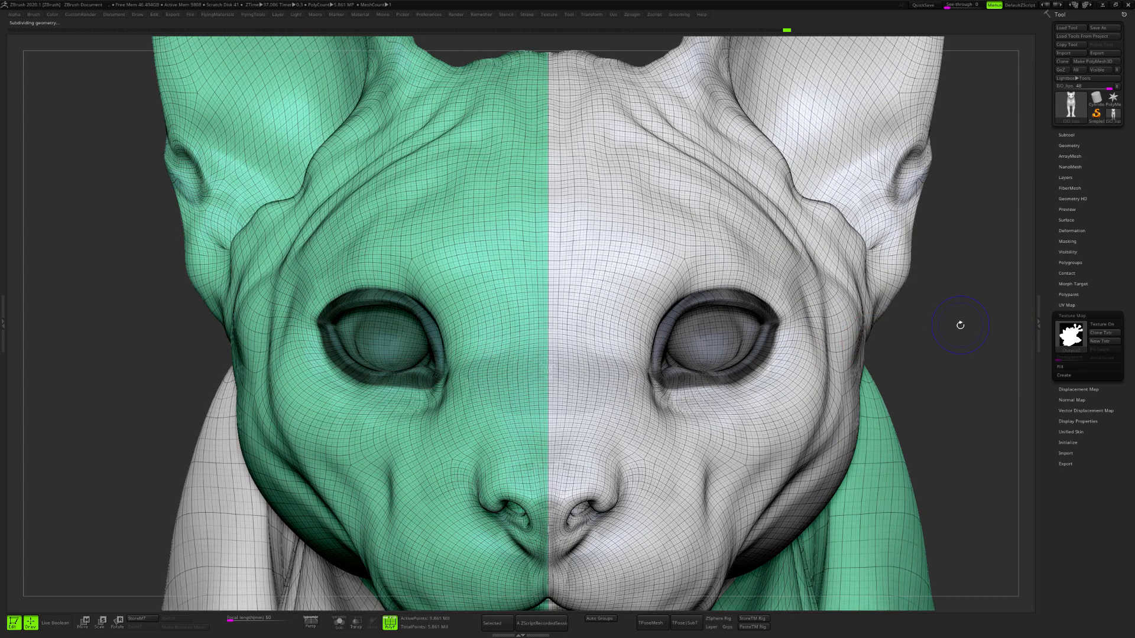
key(shift+f)
ctrl+click(961, 322)
- Paint the unmasked eyes and eyelids black with symmetry, and clear the mask from the rest of the cat
key(space)
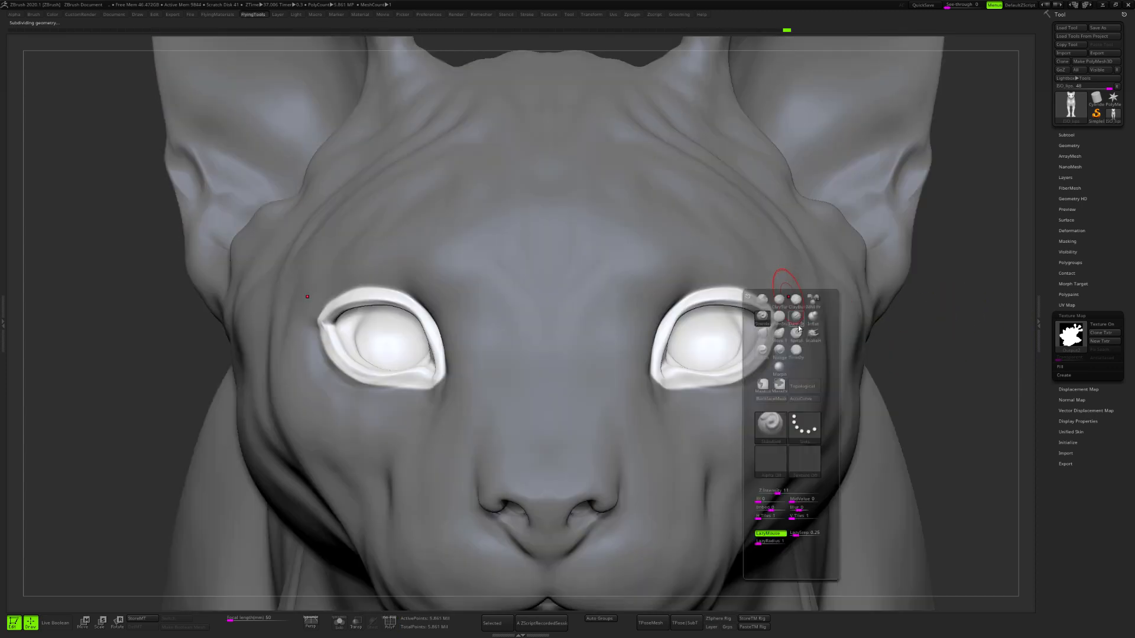
right_click(763, 304)
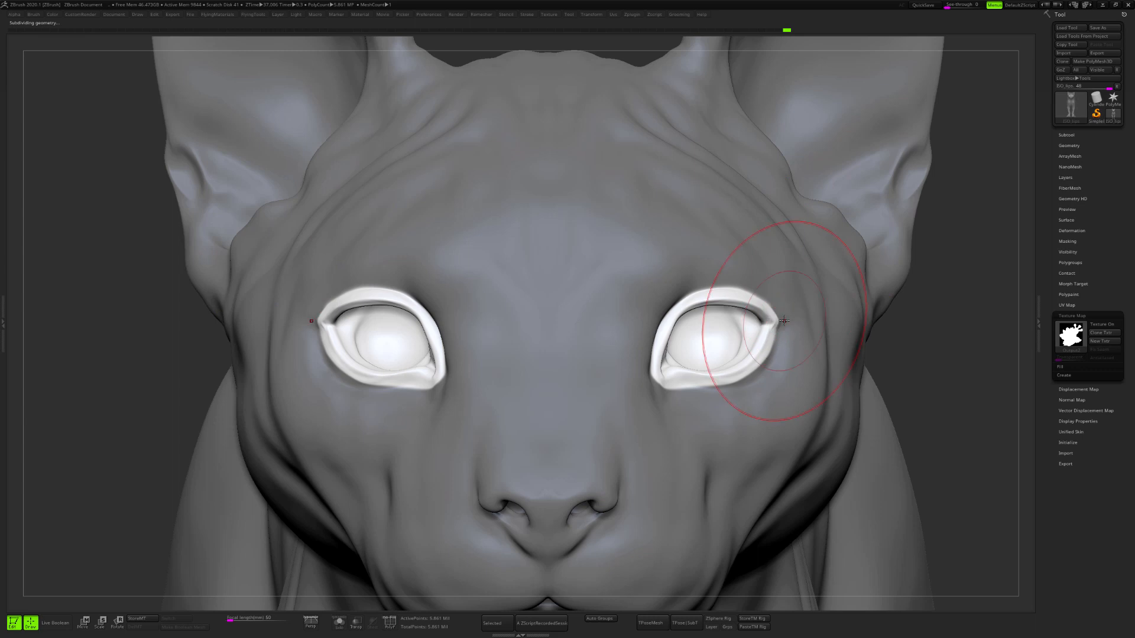
mouse_move(728, 335)
mouse_down()
mouse_move(618, 312)
mouse_move(755, 287)
mouse_move(700, 337)
mouse_move(765, 332)
mouse_up()
ctrl+drag(964, 292, 1020, 344)
right_drag(799, 375, 957, 370)
key(shift+d)
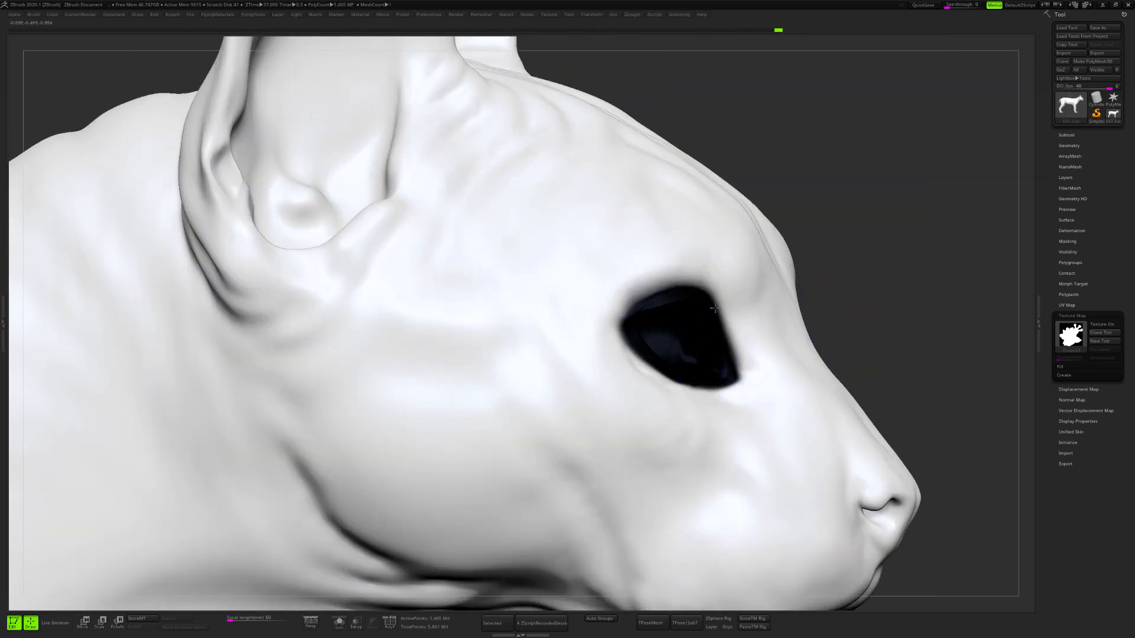
key(d)
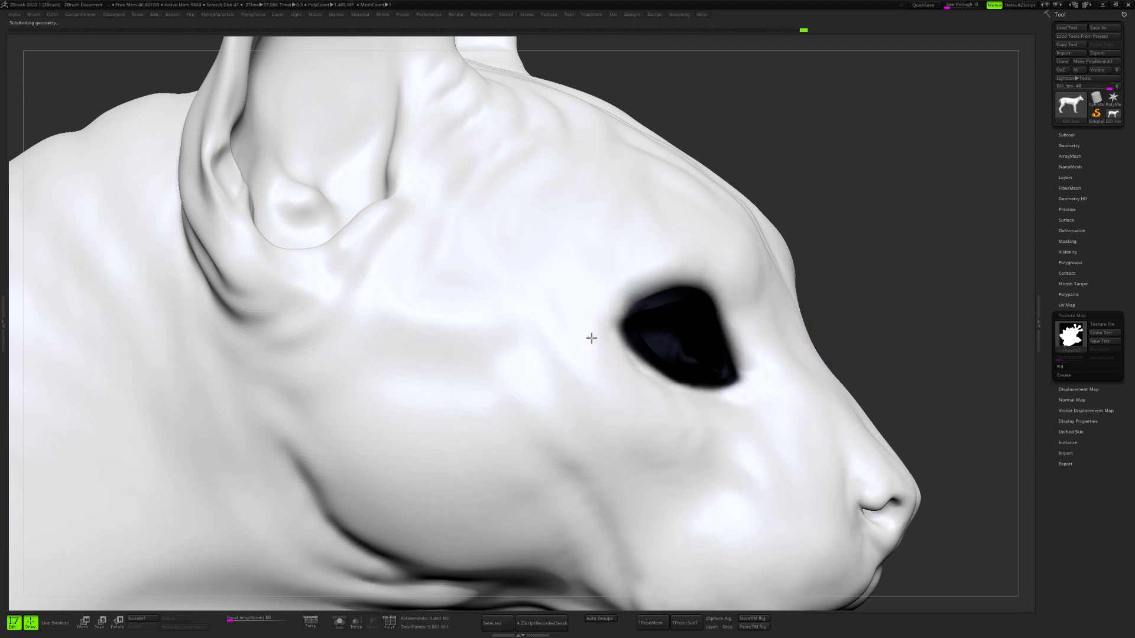
- Rename the cat's subtool as ISO_eyelids
right_drag(646, 382, 591, 380)
ctrl+right_drag(674, 368, 687, 343)
key(F2)
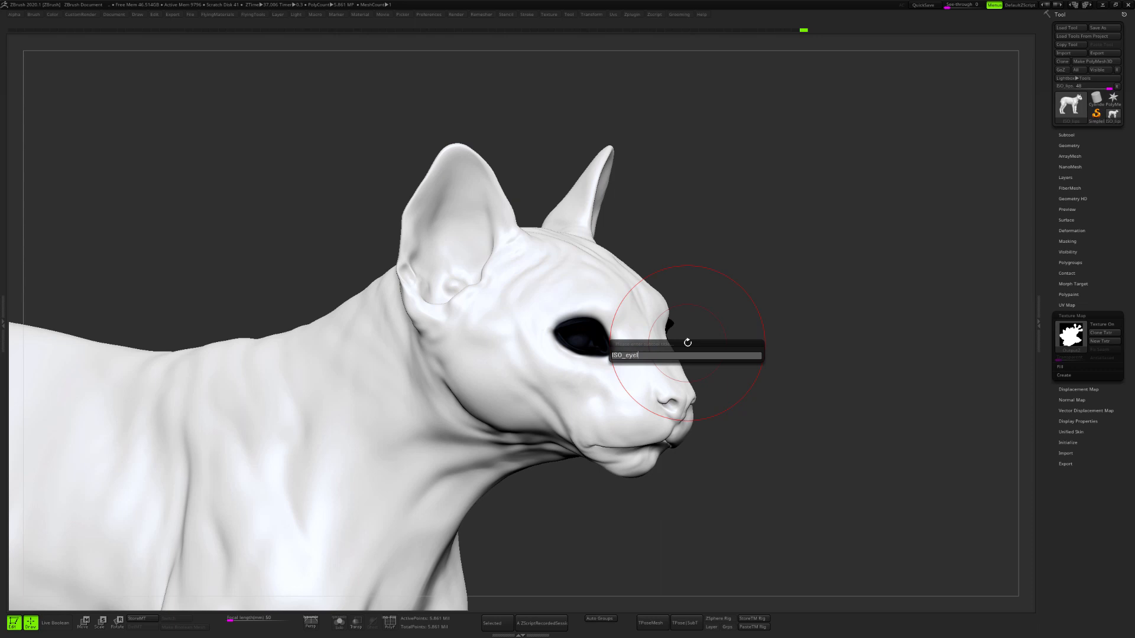
key(Return)
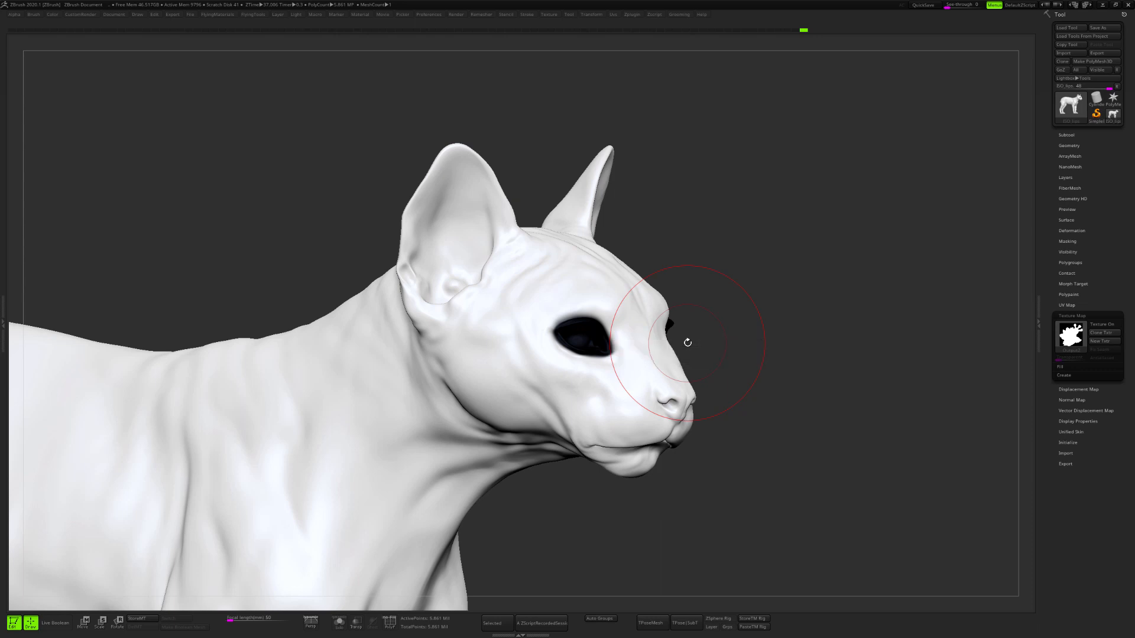
- Export all maps with the Multi Map Exporter as ISO_eyelids.tif to the Desktop's ISO folder
ctrl+right_drag(697, 296, 692, 160)
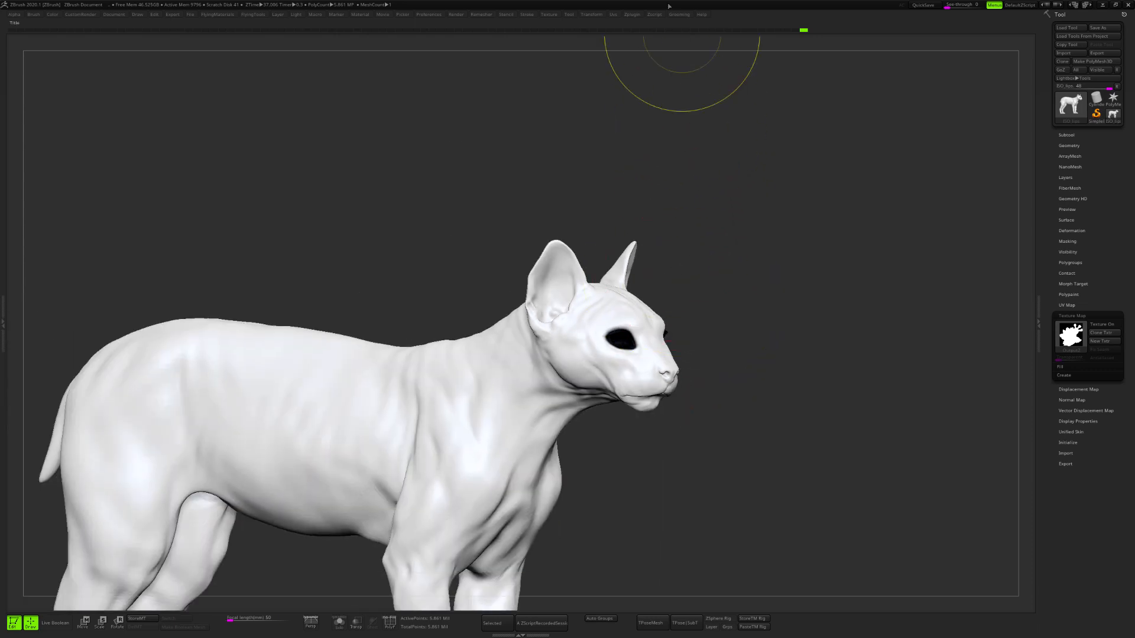
click(632, 14)
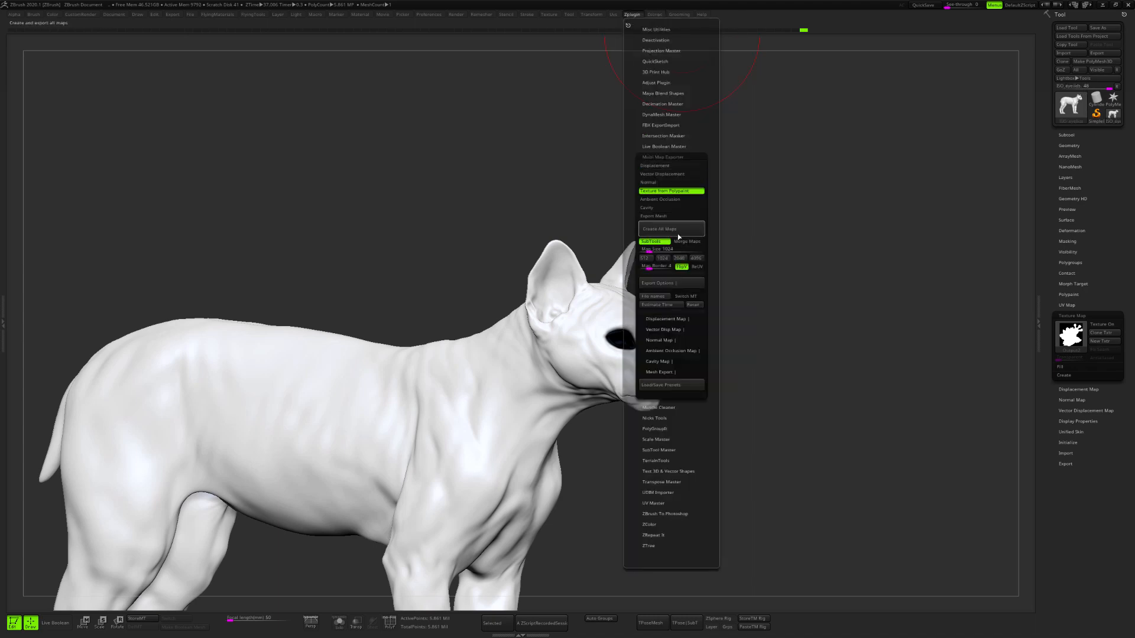
click(659, 229)
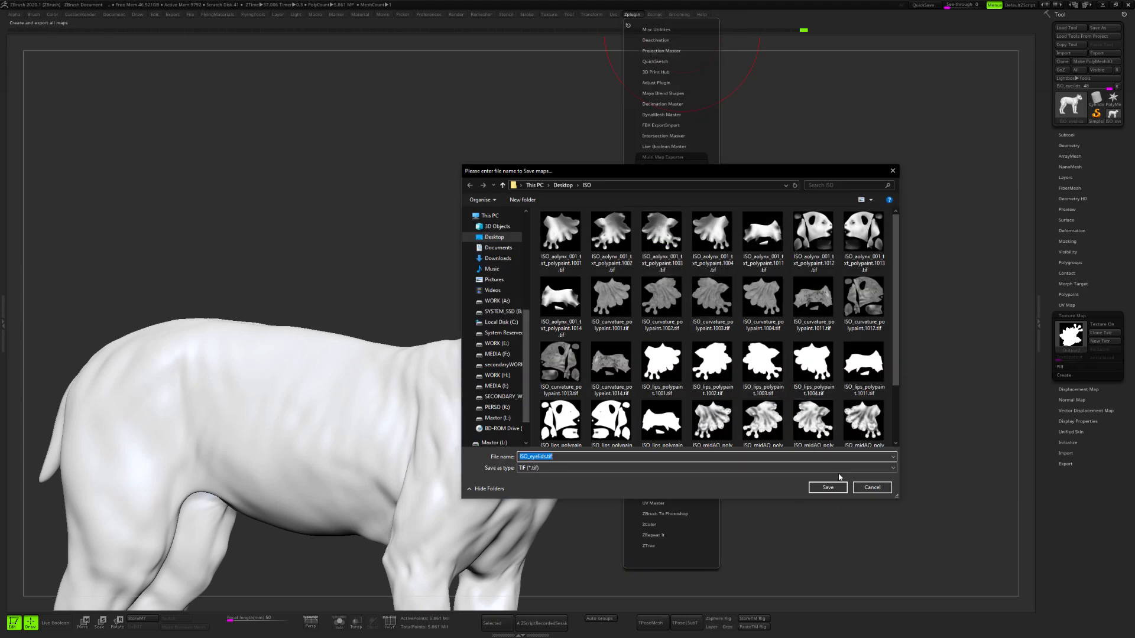
click(829, 488)
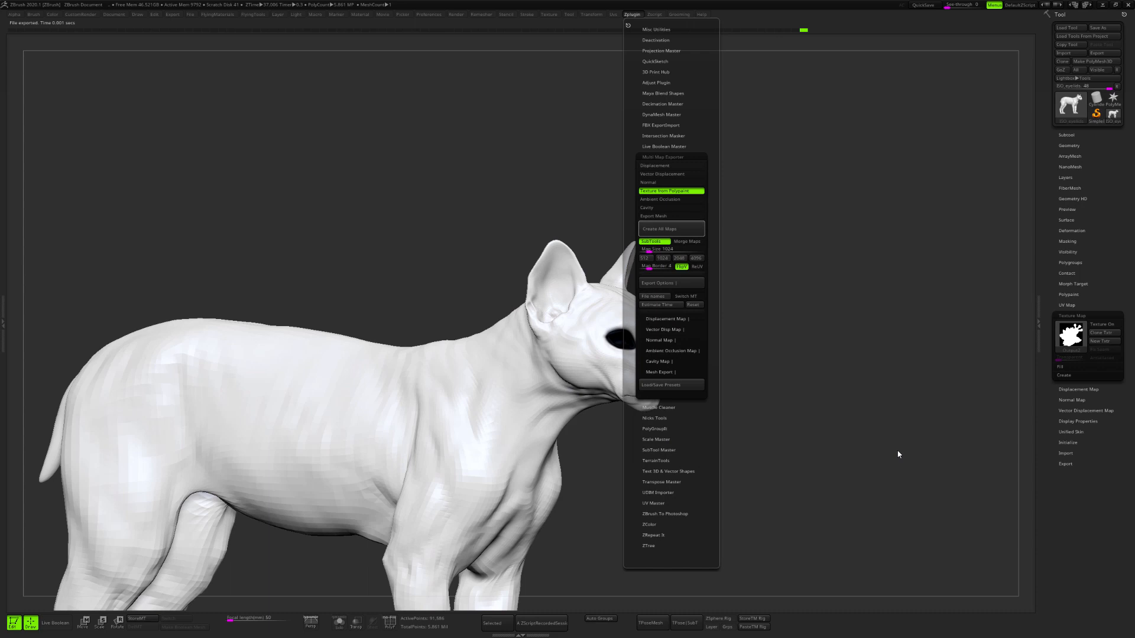